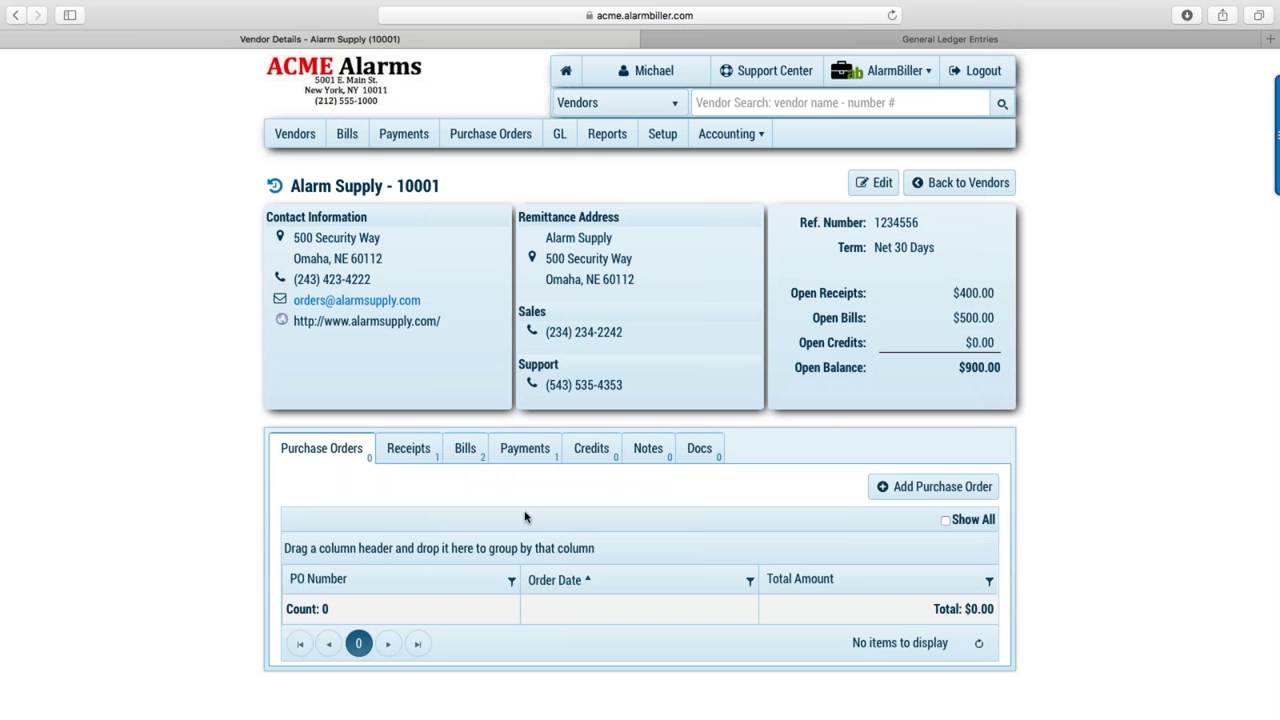
Start a new purchase order for the vendor Alarm Supply, stopping and retrying the stalled page load.
{"action": "left_click", "coordinate": [928, 488]}
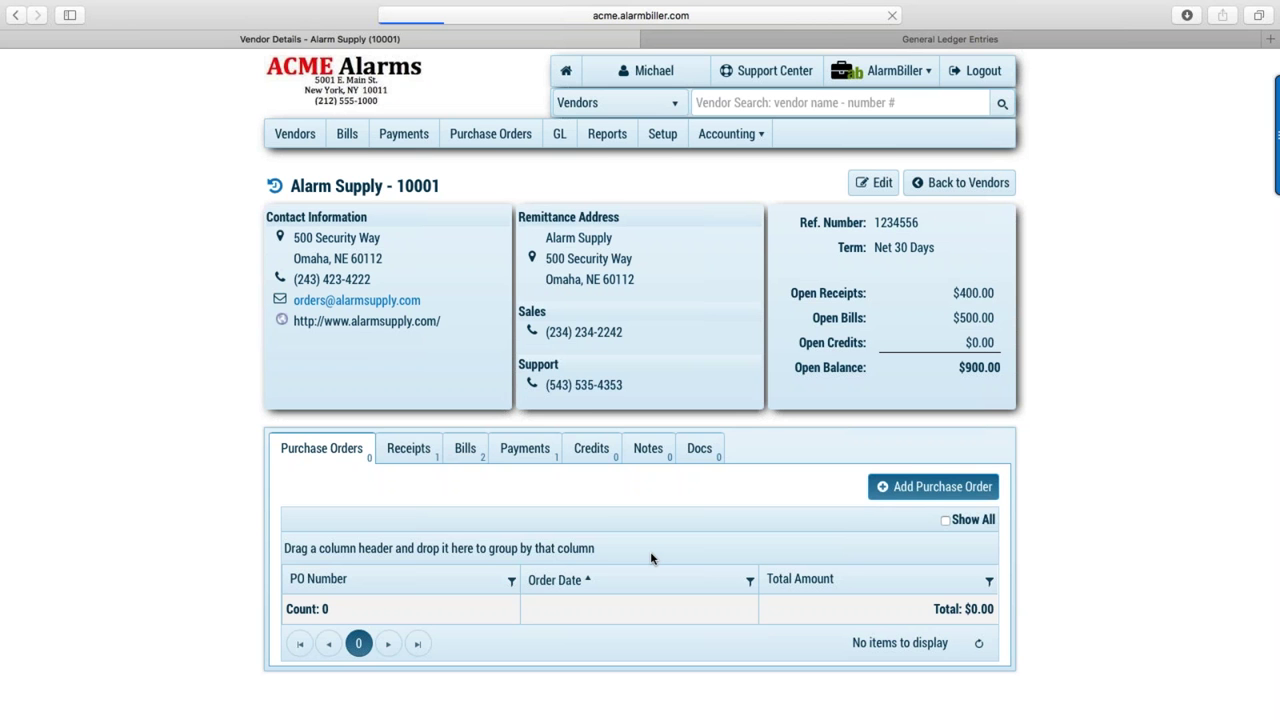
{"action": "left_click", "coordinate": [893, 17]}
{"action": "left_click", "coordinate": [893, 17]}
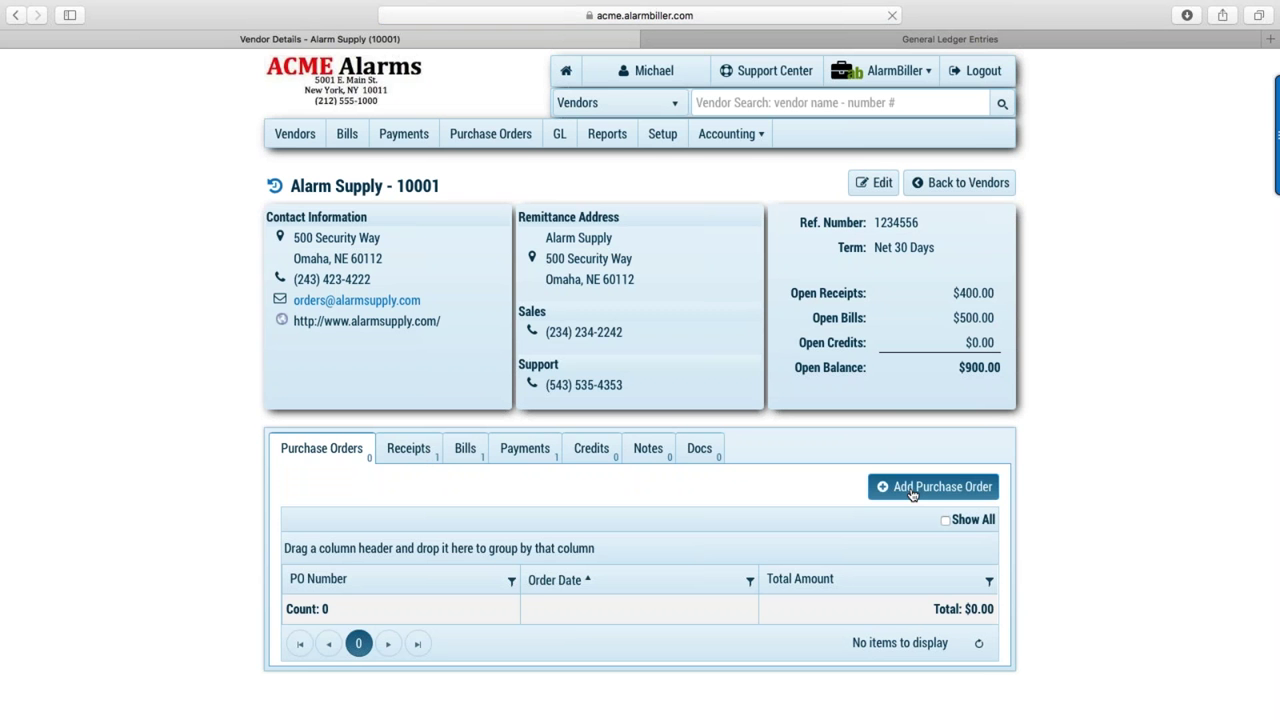
{"action": "left_click", "coordinate": [912, 495]}
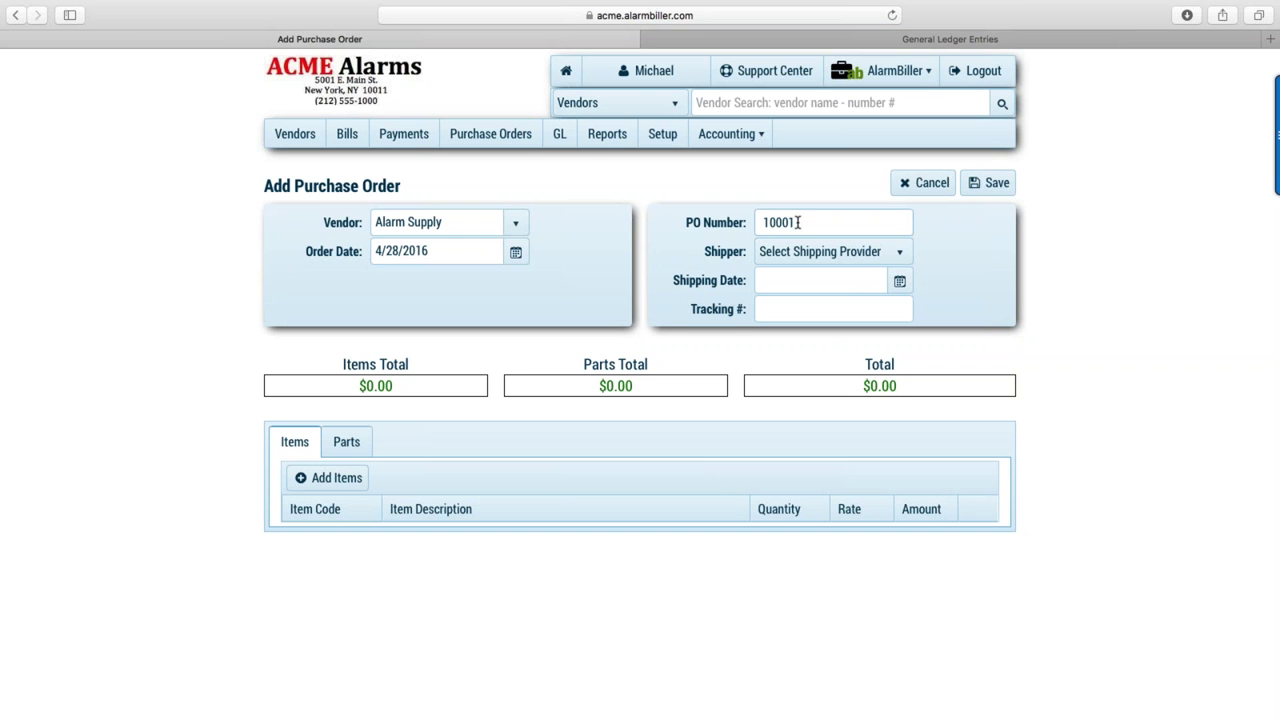
Set the purchase order's shipper to FedEx.
{"action": "left_click", "coordinate": [900, 252]}
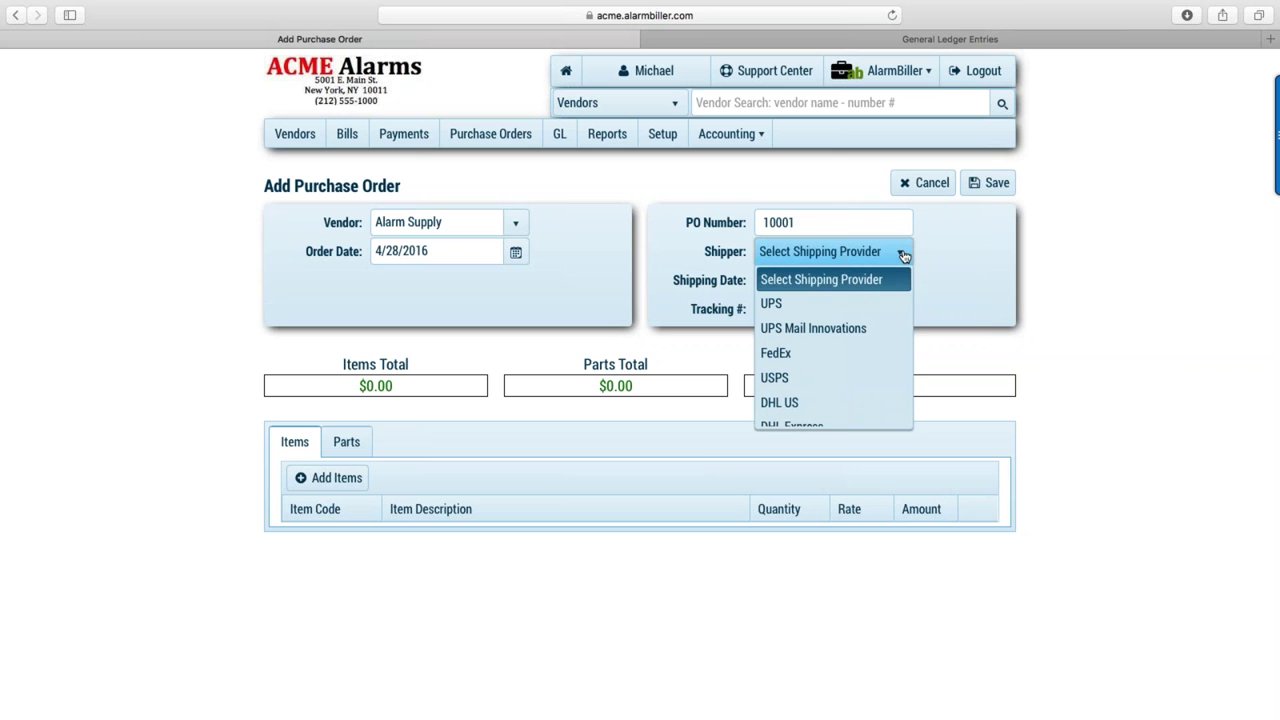
{"action": "scroll", "coordinate": [851, 316], "scroll_direction": "down", "scroll_amount": 3}
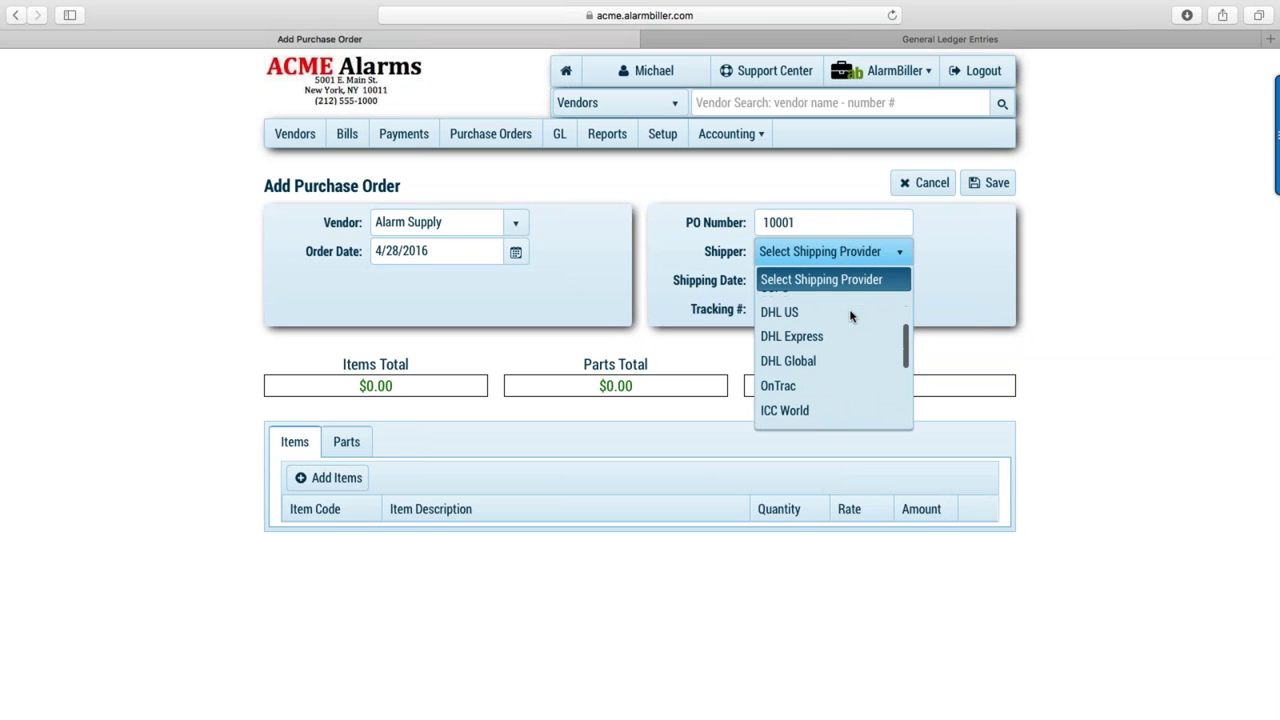
{"action": "scroll", "coordinate": [851, 316], "scroll_direction": "down", "scroll_amount": 1}
{"action": "scroll", "coordinate": [837, 336], "scroll_direction": "up", "scroll_amount": 3}
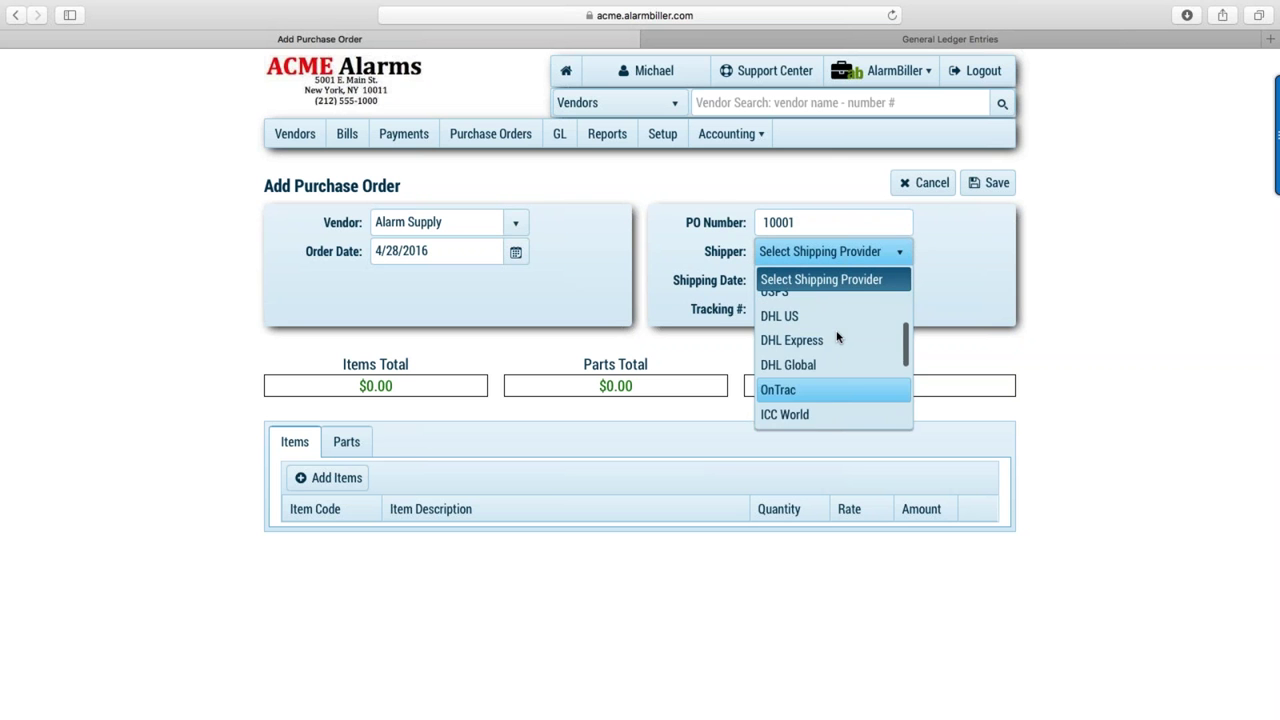
{"action": "scroll", "coordinate": [837, 336], "scroll_direction": "up", "scroll_amount": 1}
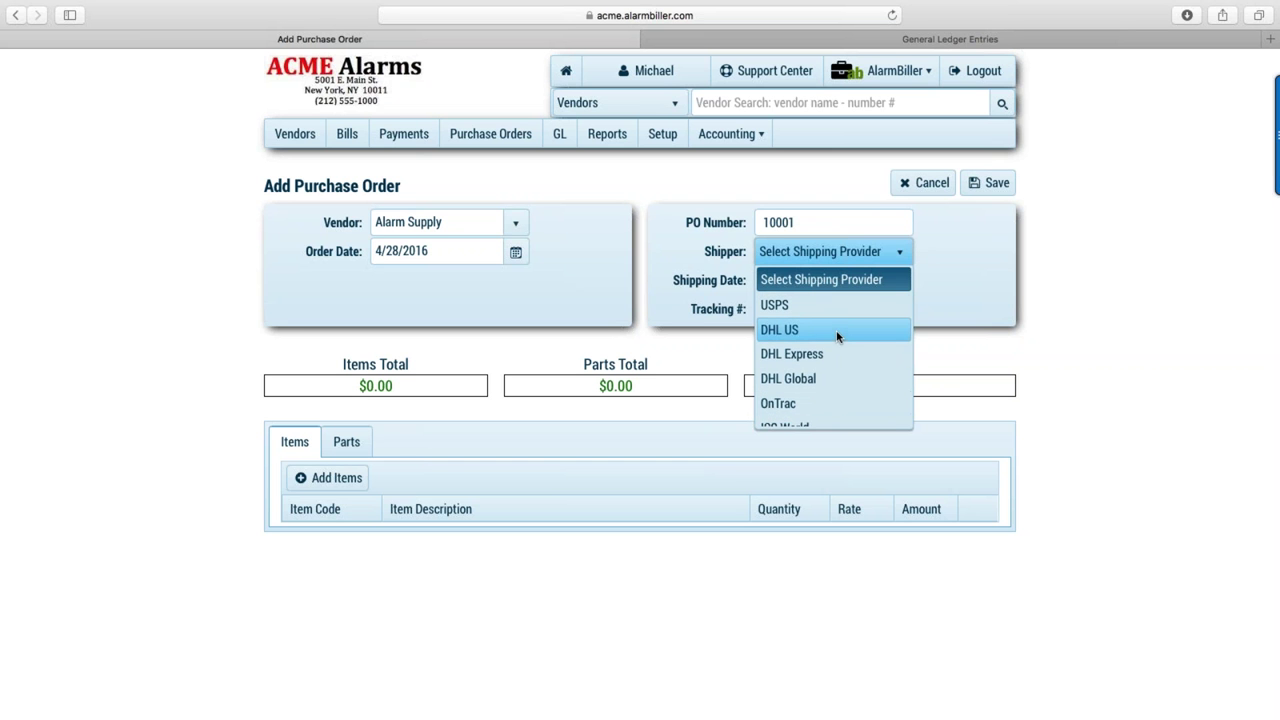
{"action": "scroll", "coordinate": [836, 336], "scroll_direction": "up", "scroll_amount": 1}
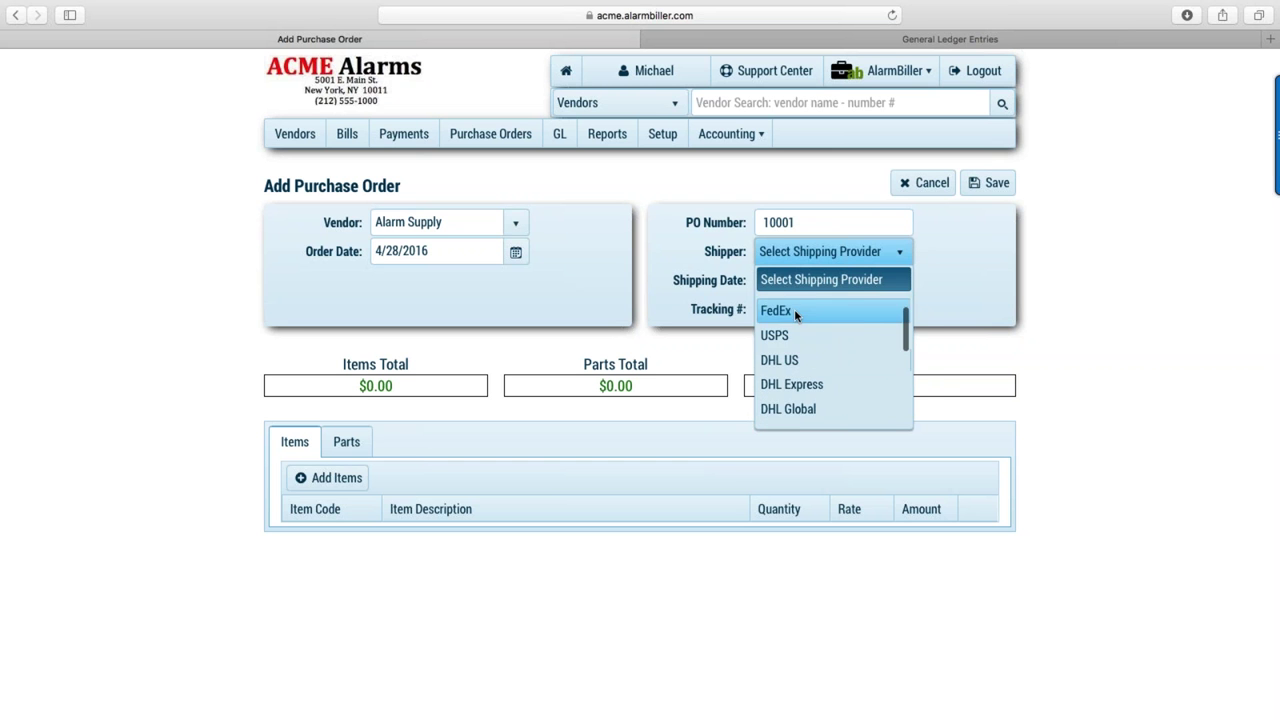
{"action": "left_click", "coordinate": [794, 309]}
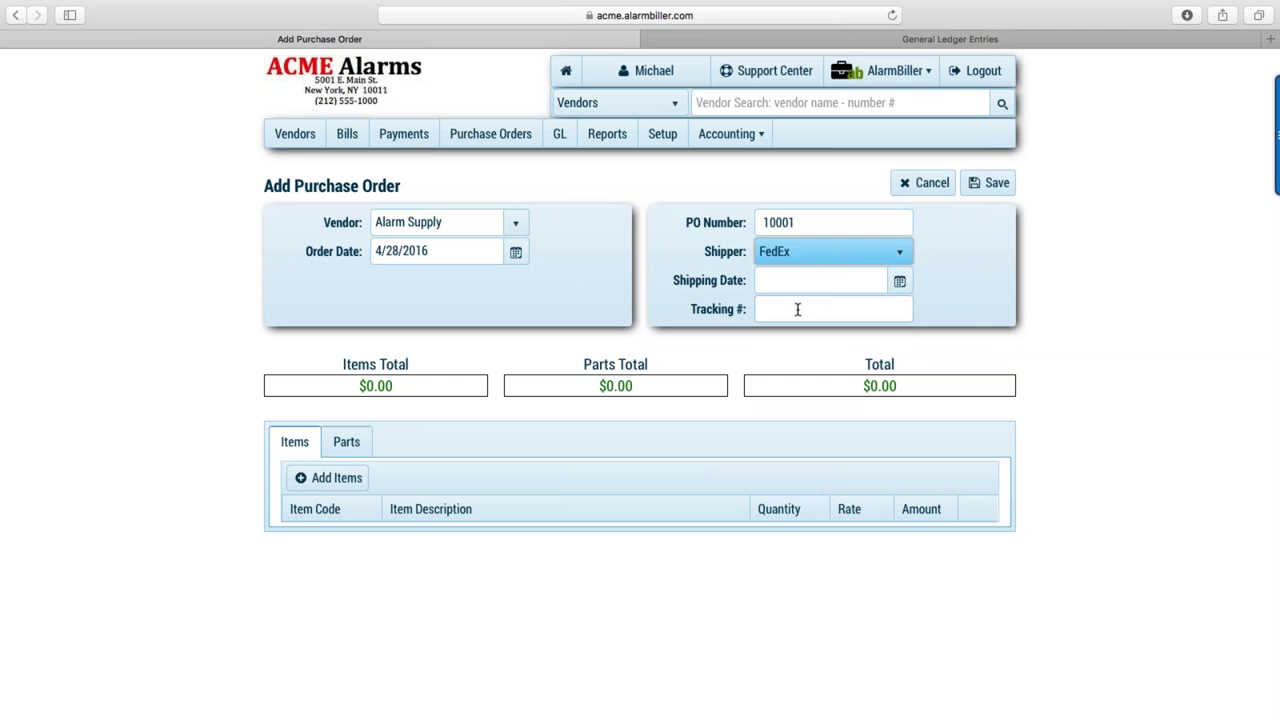
Enter the shipment's tracking number and set the shipping date to 4/28/2016.
{"action": "left_click", "coordinate": [800, 309]}
{"action": "type", "text": "42343242343242"}
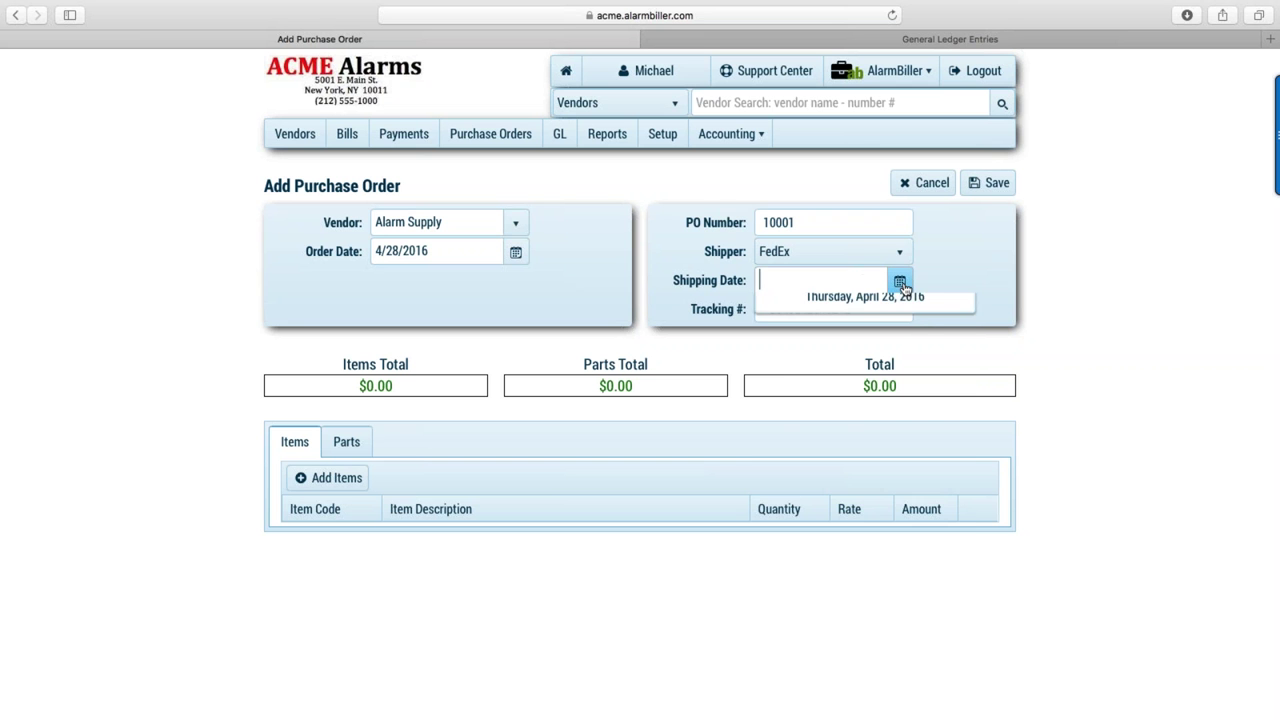
{"action": "left_click", "coordinate": [899, 281]}
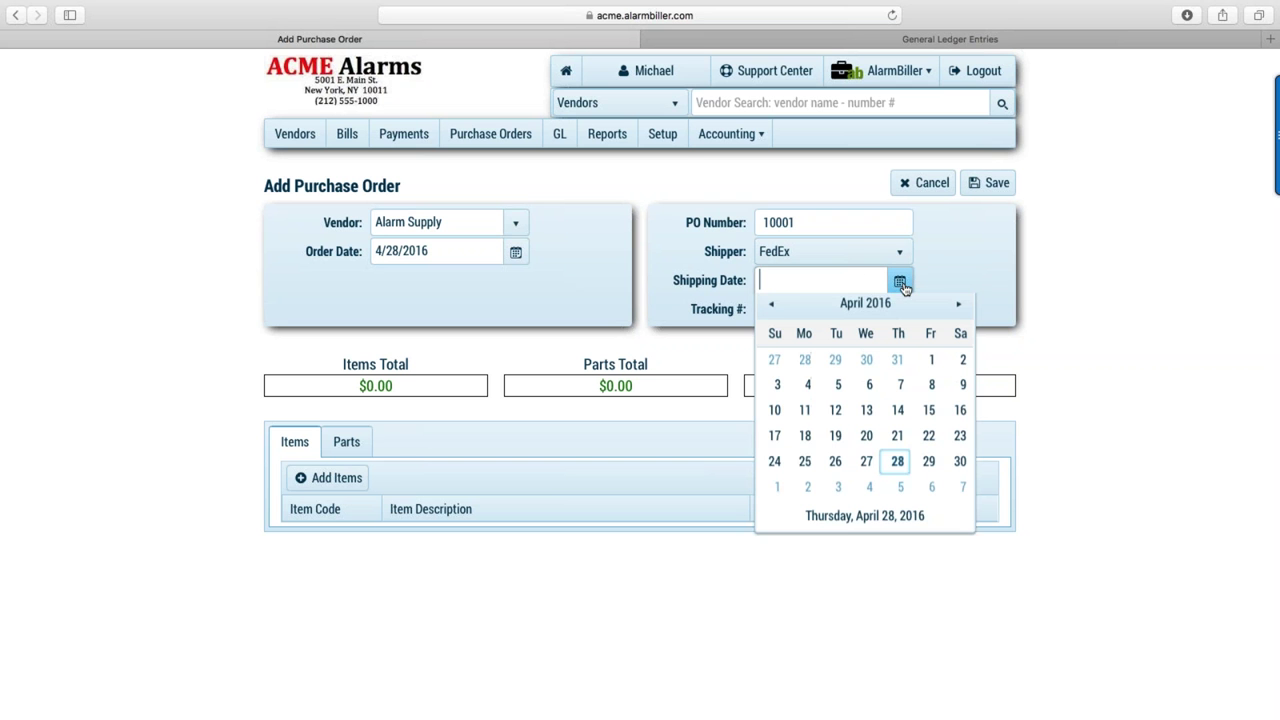
{"action": "left_click", "coordinate": [899, 469]}
Add the Honeywell Key Pad part AB-1234 to the purchase order.
{"action": "left_click", "coordinate": [360, 442]}
{"action": "left_click", "coordinate": [349, 477]}
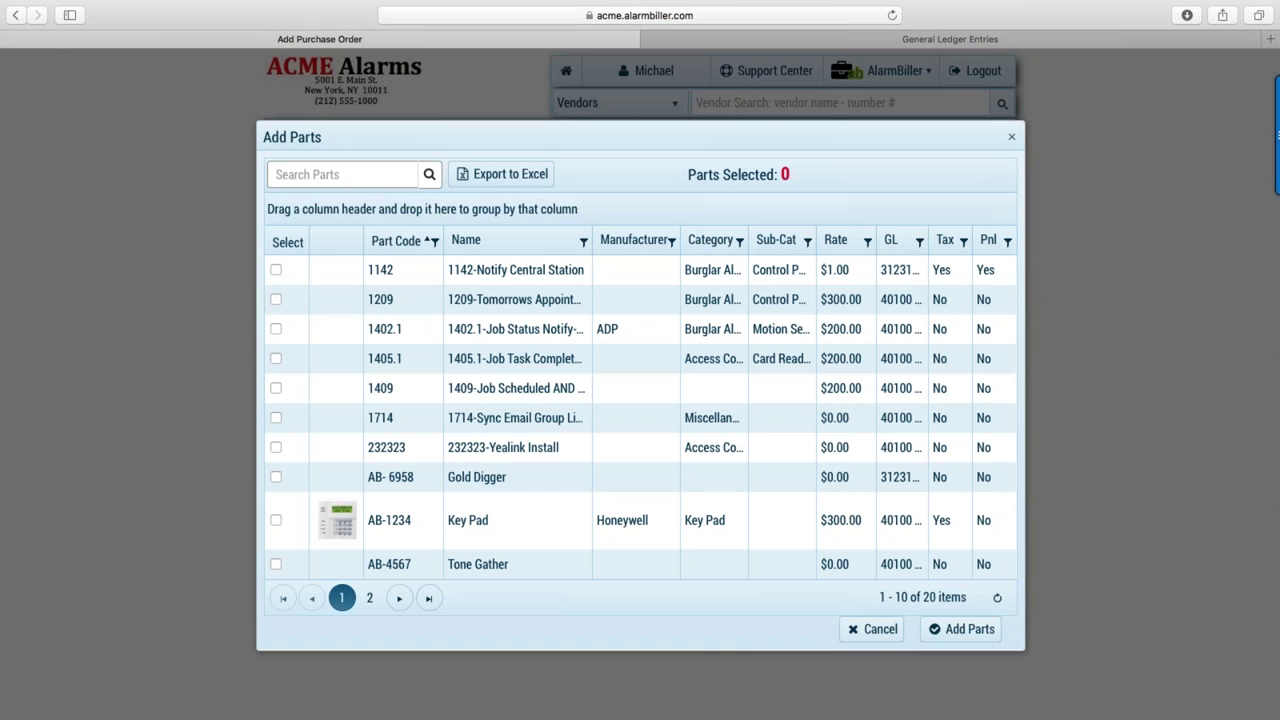
{"action": "left_click", "coordinate": [276, 520]}
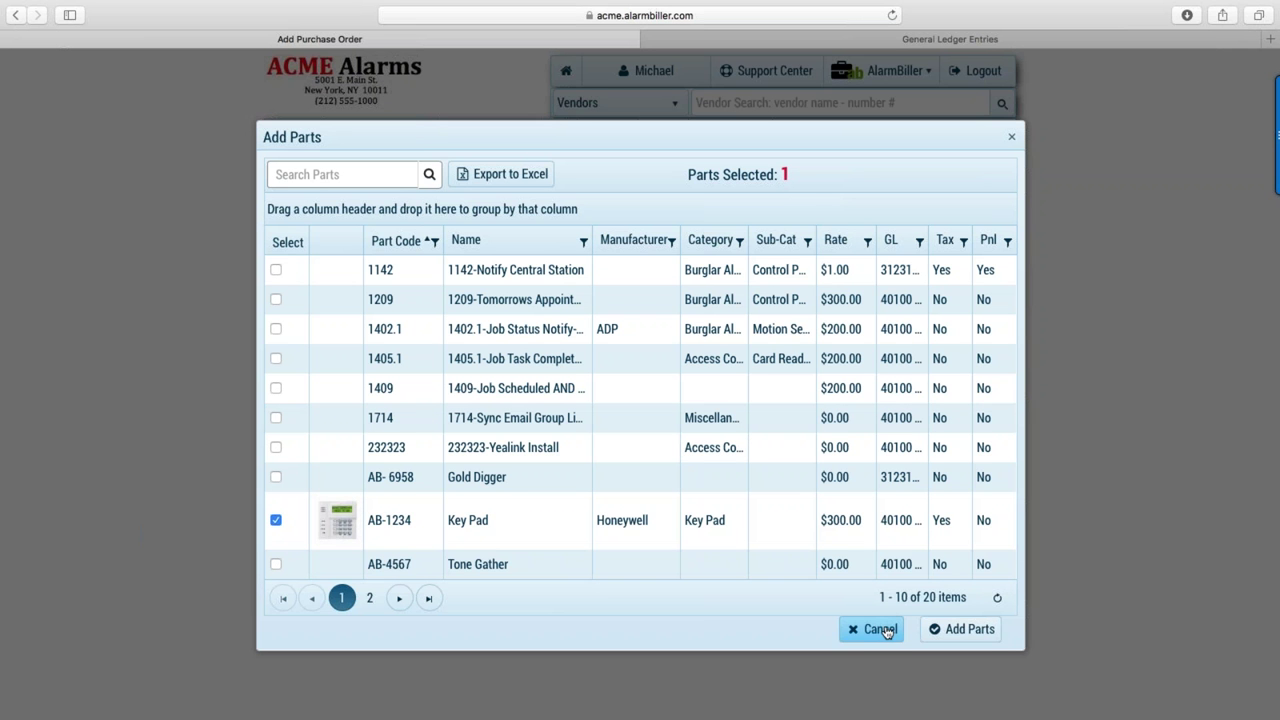
{"action": "left_click", "coordinate": [968, 629]}
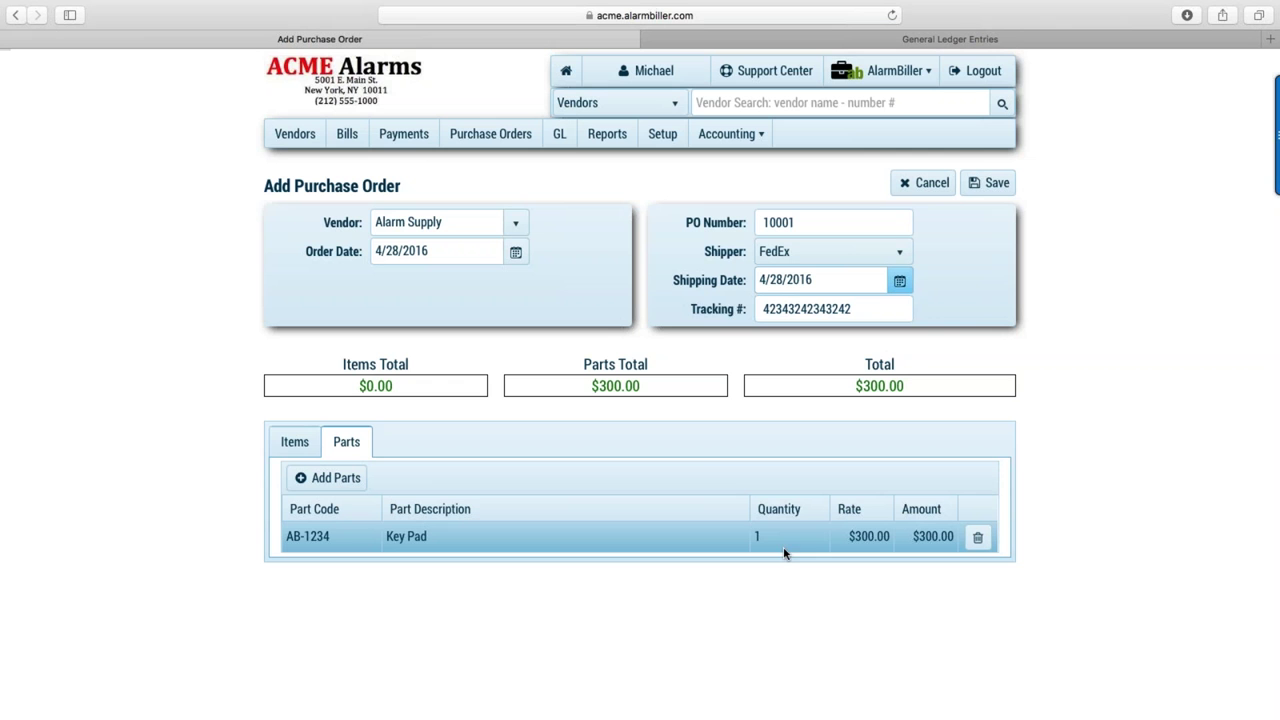
Set the Key Pad quantity to 10 and save the purchase order.
{"action": "left_click", "coordinate": [770, 538]}
{"action": "left_click_drag", "start_coordinate": [767, 537], "coordinate": [742, 537]}
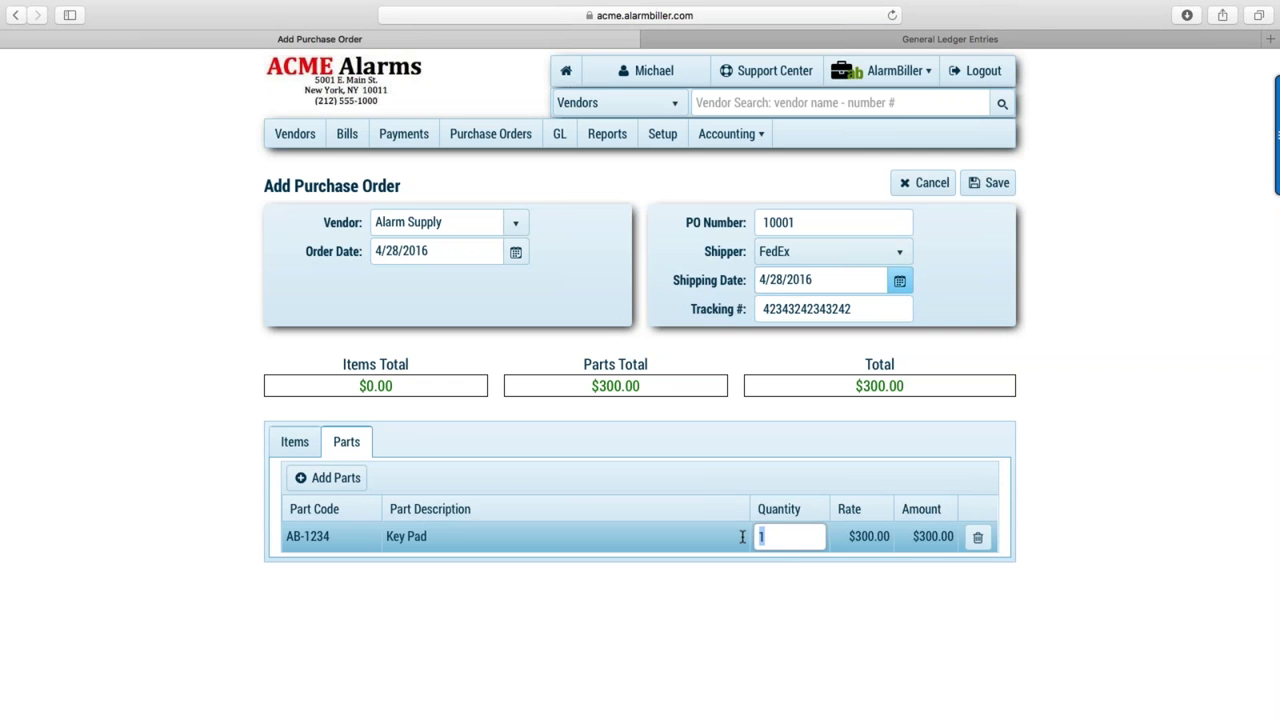
{"action": "type", "text": "10"}
{"action": "key", "text": "Tab"}
{"action": "left_click", "coordinate": [858, 607]}
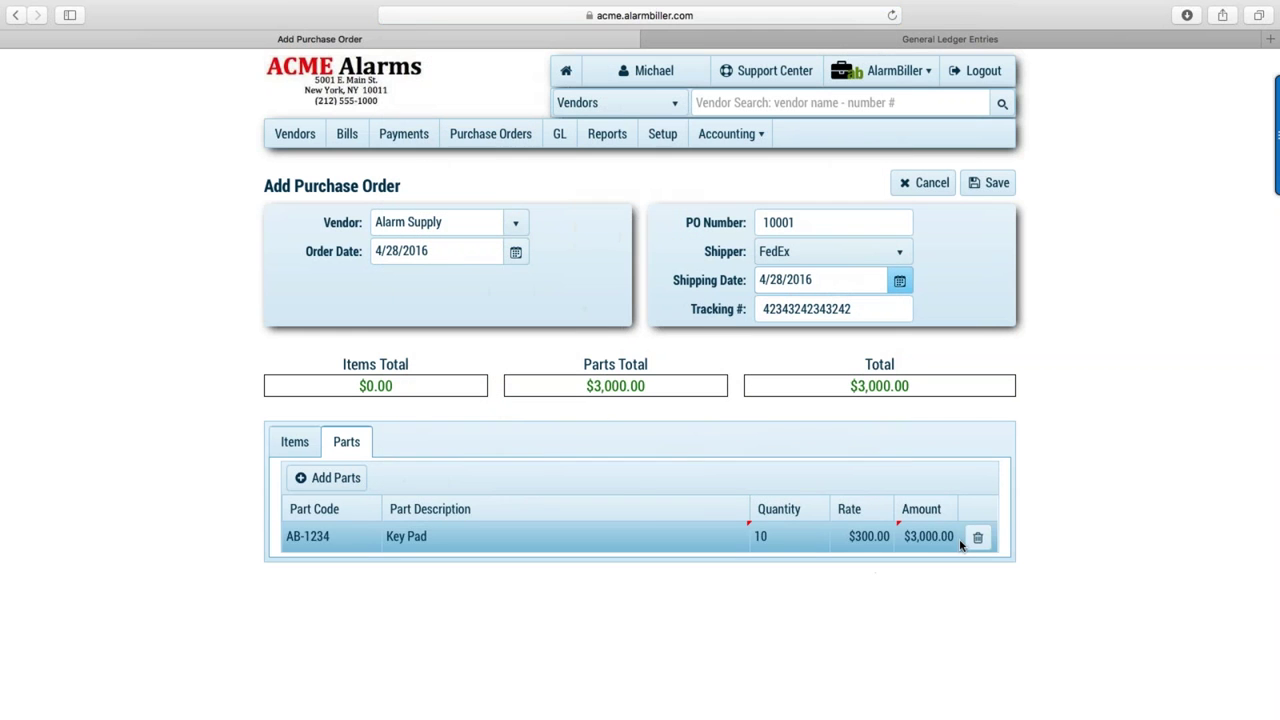
{"action": "left_click", "coordinate": [987, 183]}
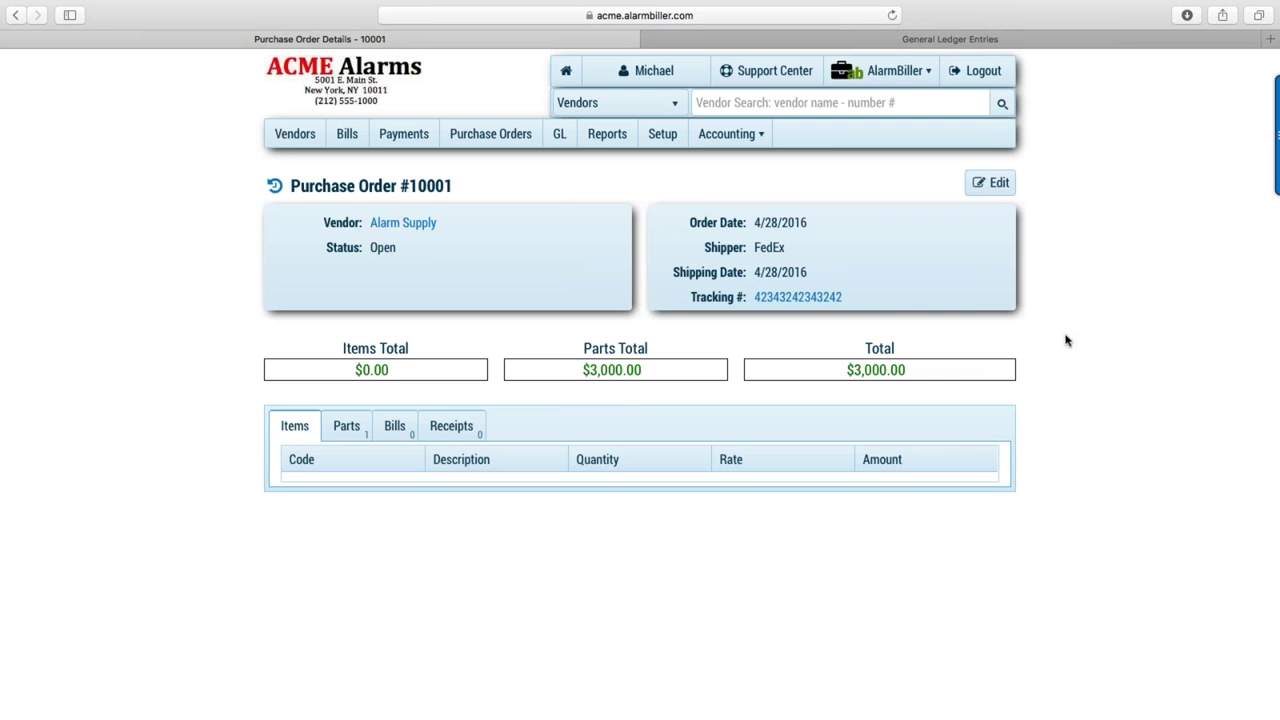
Open the purchase order's tracking link on the FedEx site and allow the site to use the current location.
{"action": "double_click", "coordinate": [792, 298]}
{"action": "right_click", "coordinate": [810, 300]}
{"action": "left_click", "coordinate": [812, 303]}
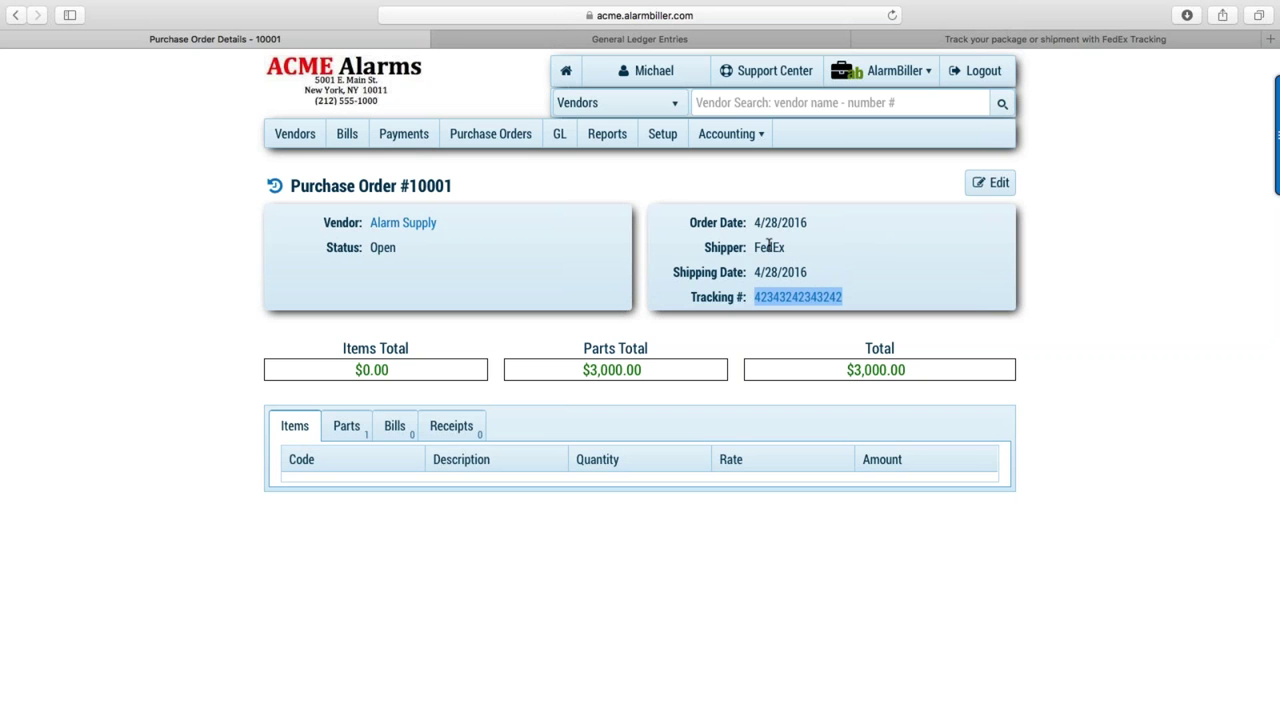
{"action": "left_click", "coordinate": [1037, 42]}
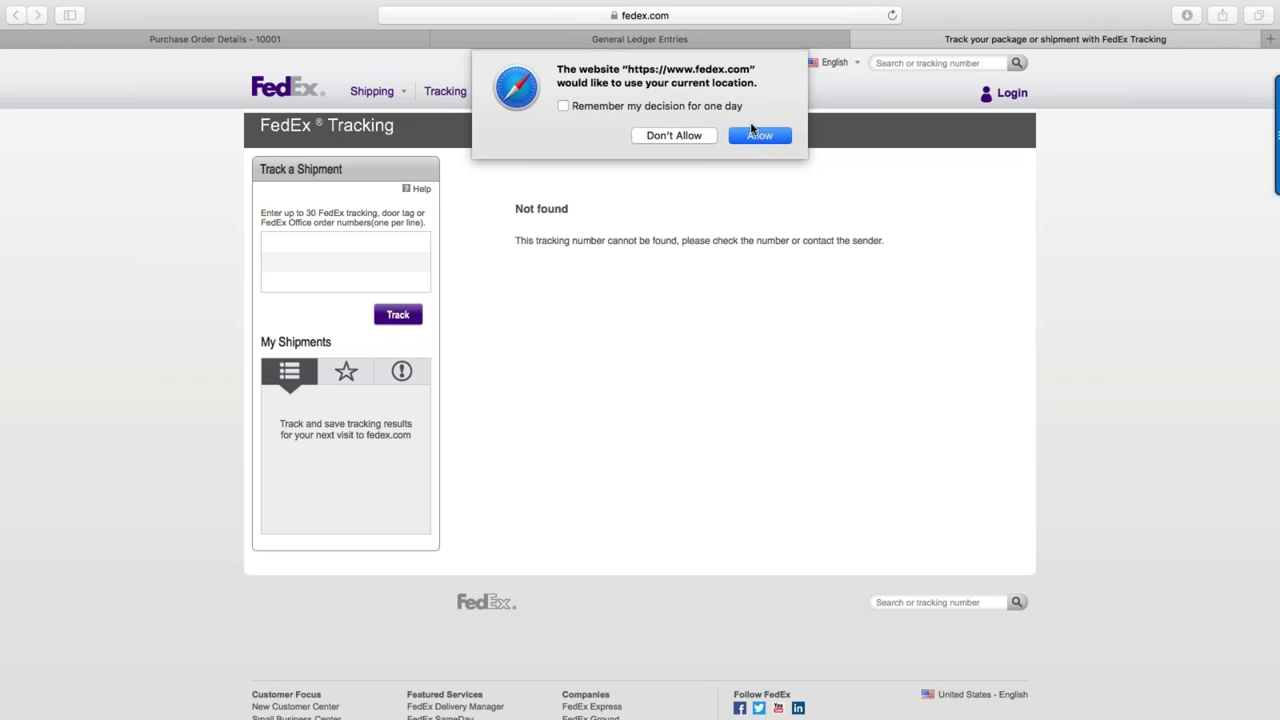
{"action": "left_click", "coordinate": [746, 136]}
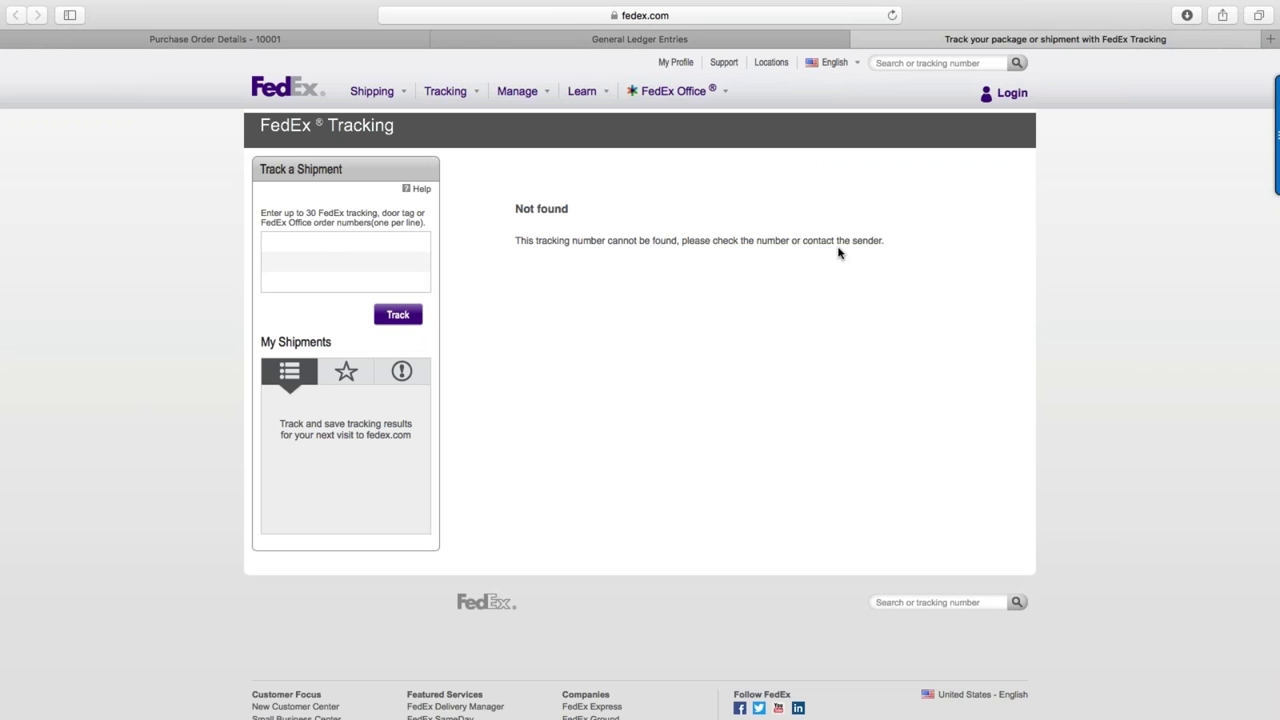
Close the FedEx tracking page and view the parts listed on the saved purchase order.
{"action": "left_click", "coordinate": [859, 42]}
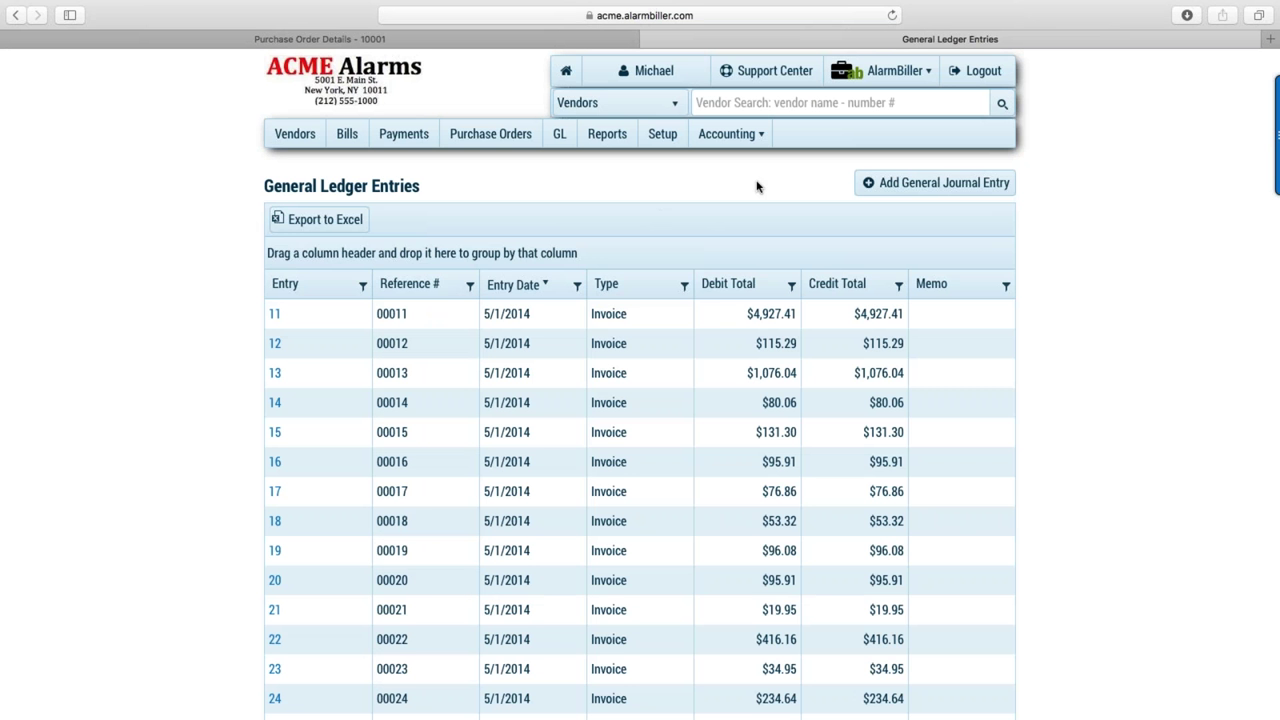
{"action": "left_click", "coordinate": [465, 36]}
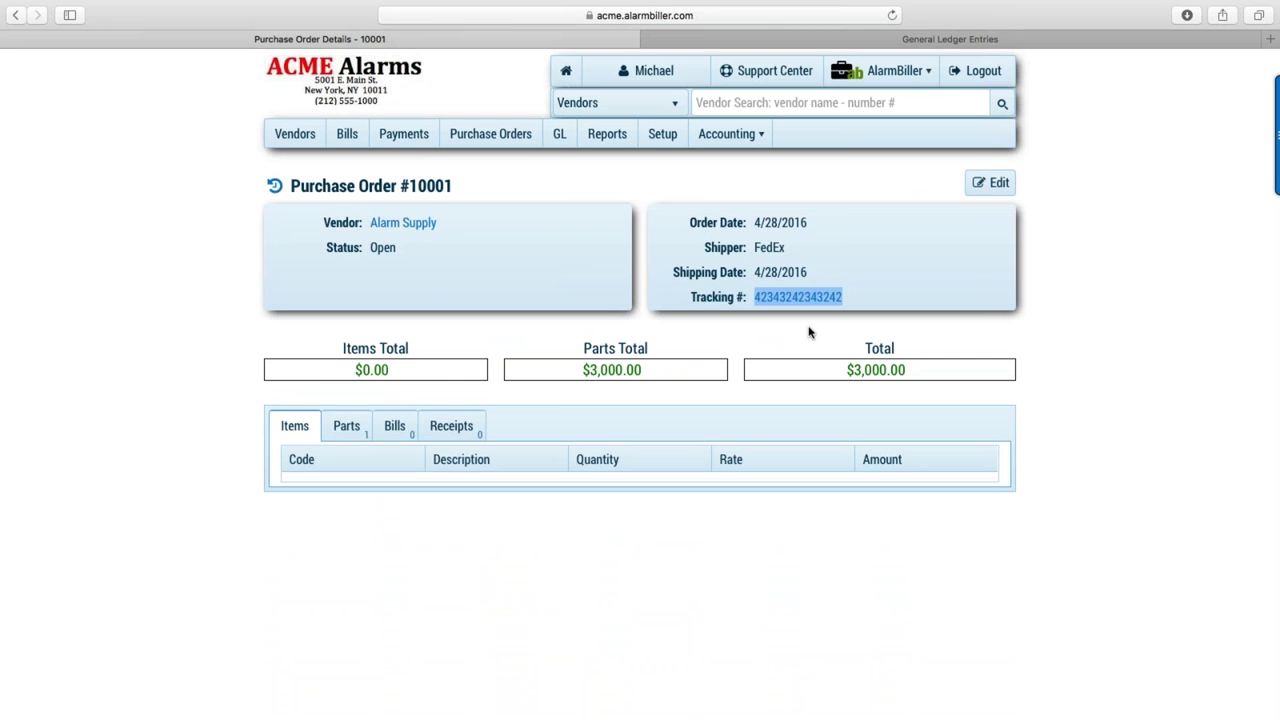
{"action": "left_click", "coordinate": [340, 428]}
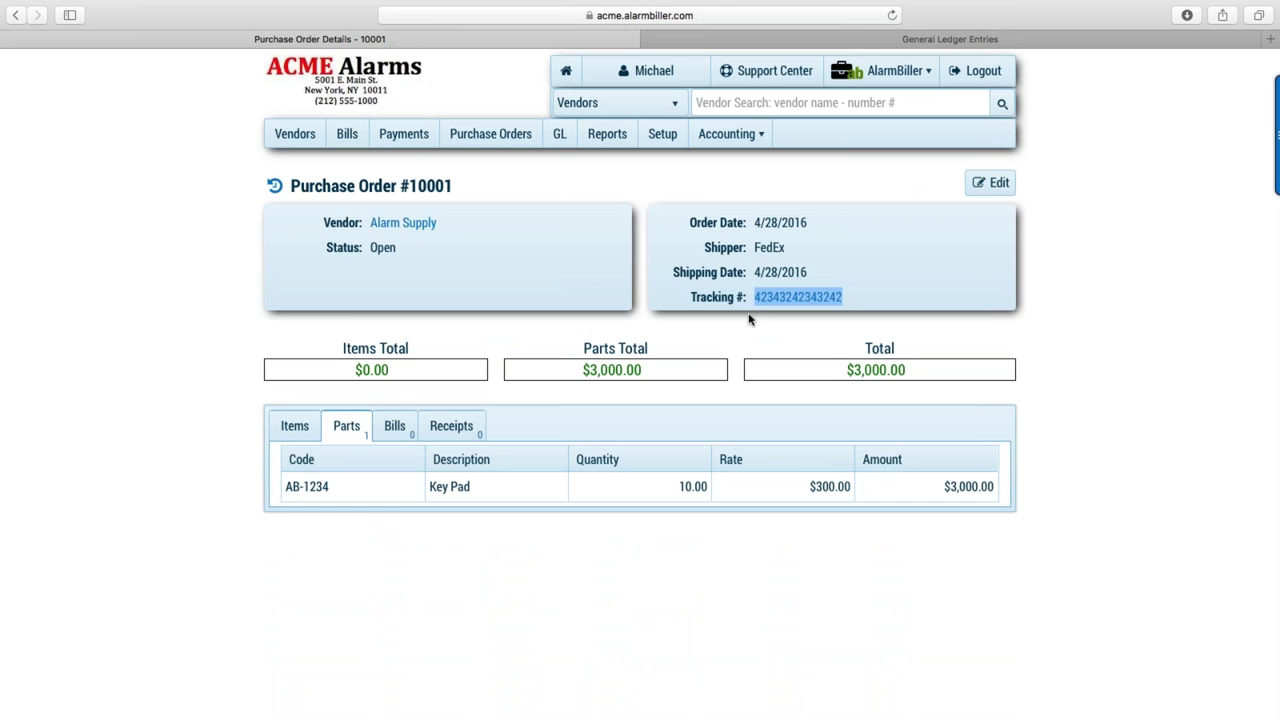
Start a new receipt from the Alarm Supply vendor record and link it to the vendor's open purchase order.
{"action": "left_click", "coordinate": [434, 224]}
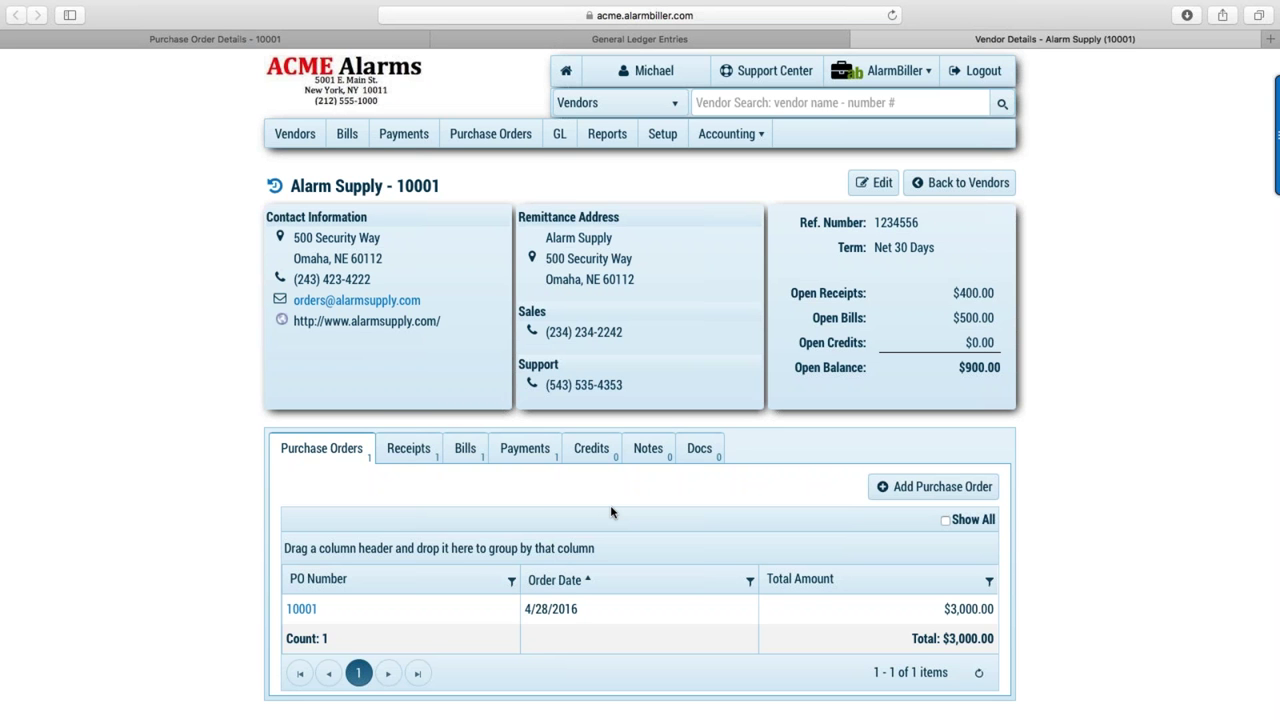
{"action": "left_click", "coordinate": [420, 452]}
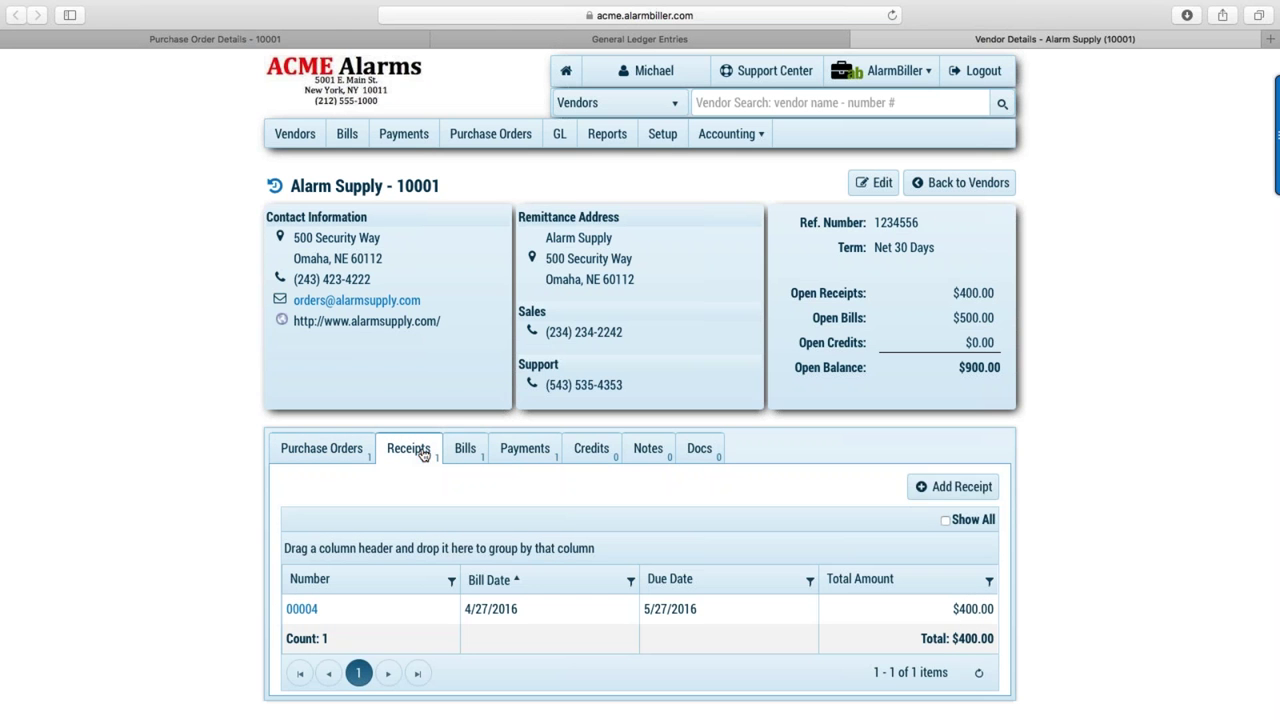
{"action": "left_click", "coordinate": [952, 488]}
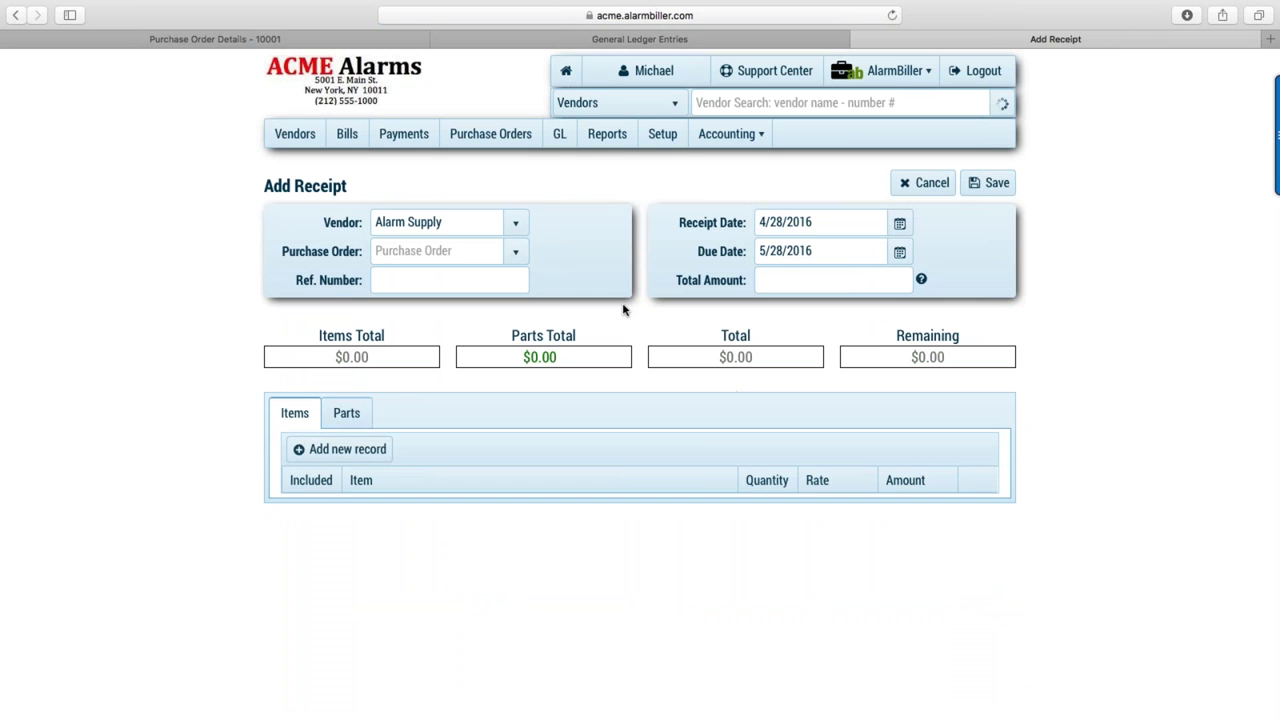
{"action": "left_click", "coordinate": [519, 257]}
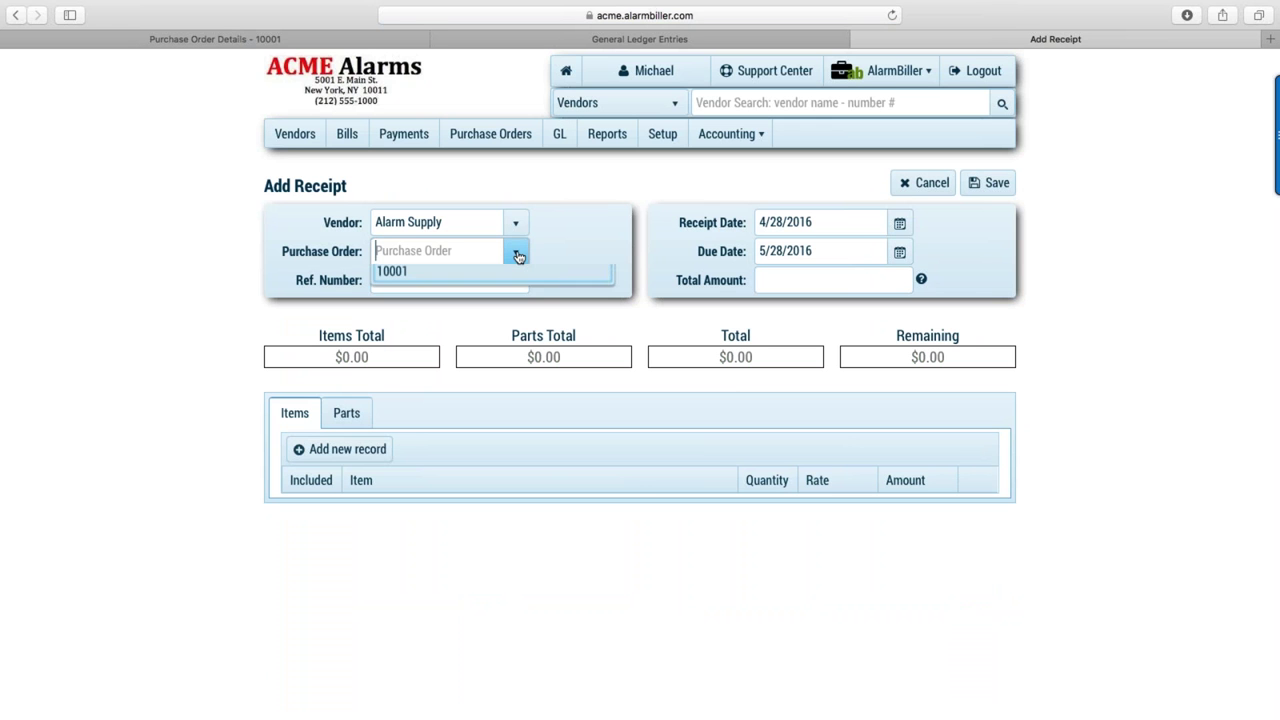
{"action": "left_click", "coordinate": [423, 280]}
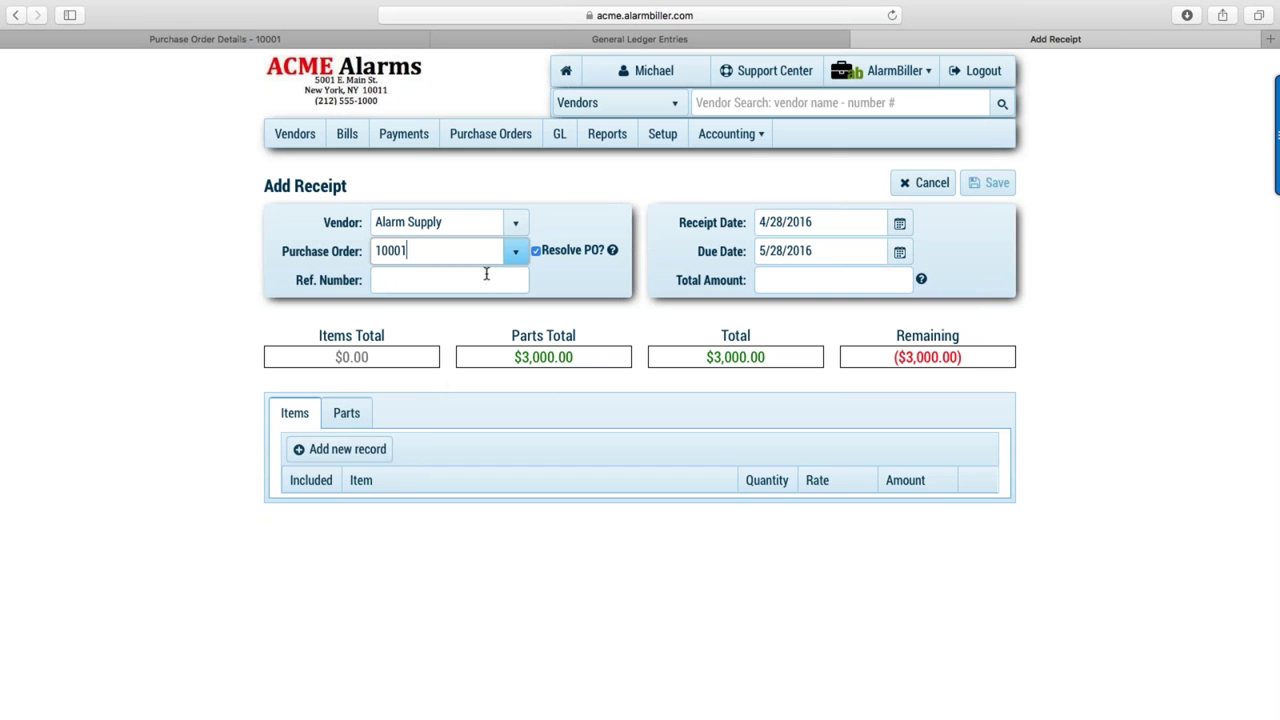
Check the receipt's parts, enter reference number 9876 and a total amount of $3,000.00, and save the receipt.
{"action": "left_click", "coordinate": [352, 414]}
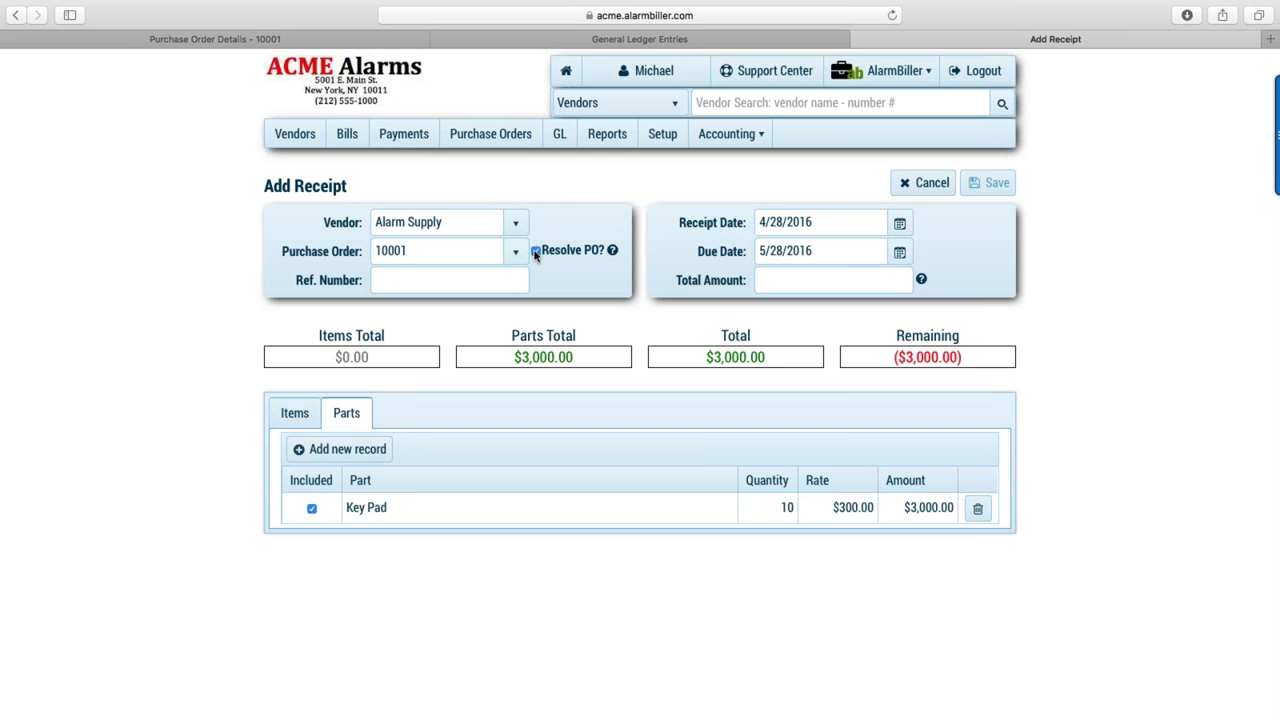
{"action": "left_click", "coordinate": [438, 281]}
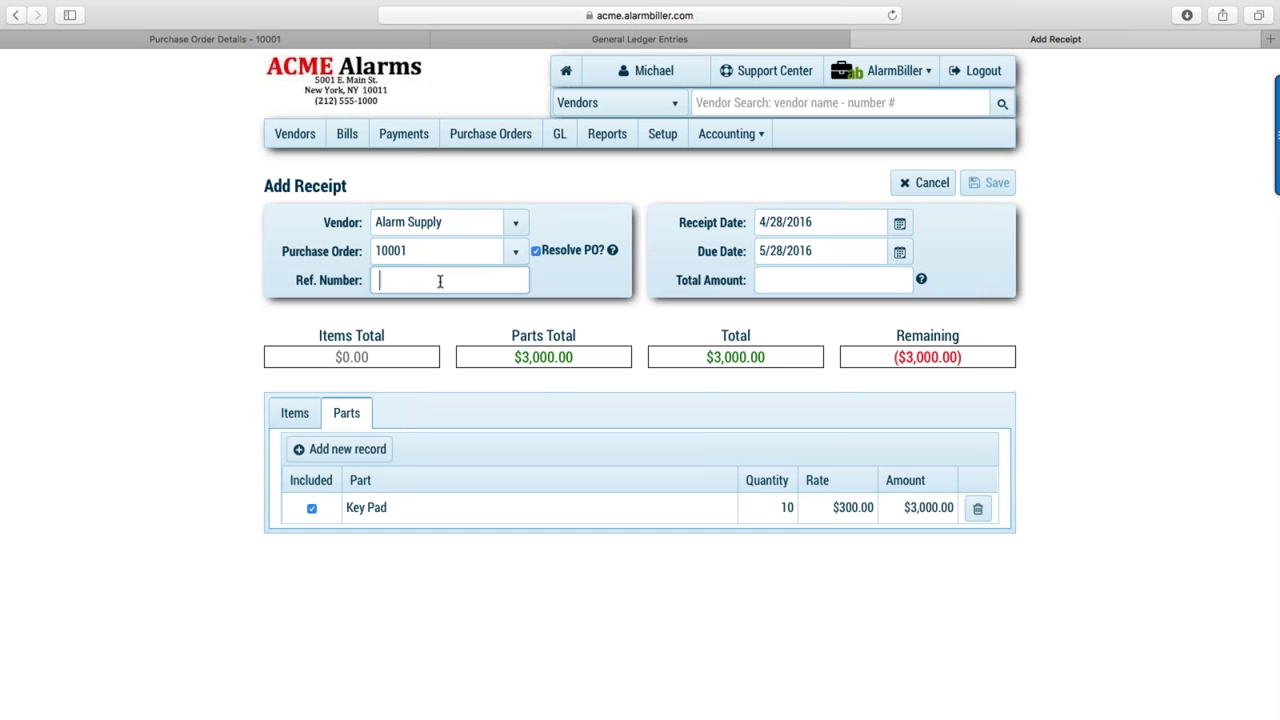
{"action": "type", "text": "9876"}
{"action": "left_click", "coordinate": [772, 284]}
{"action": "type", "text": "3000"}
{"action": "key", "text": "Tab"}
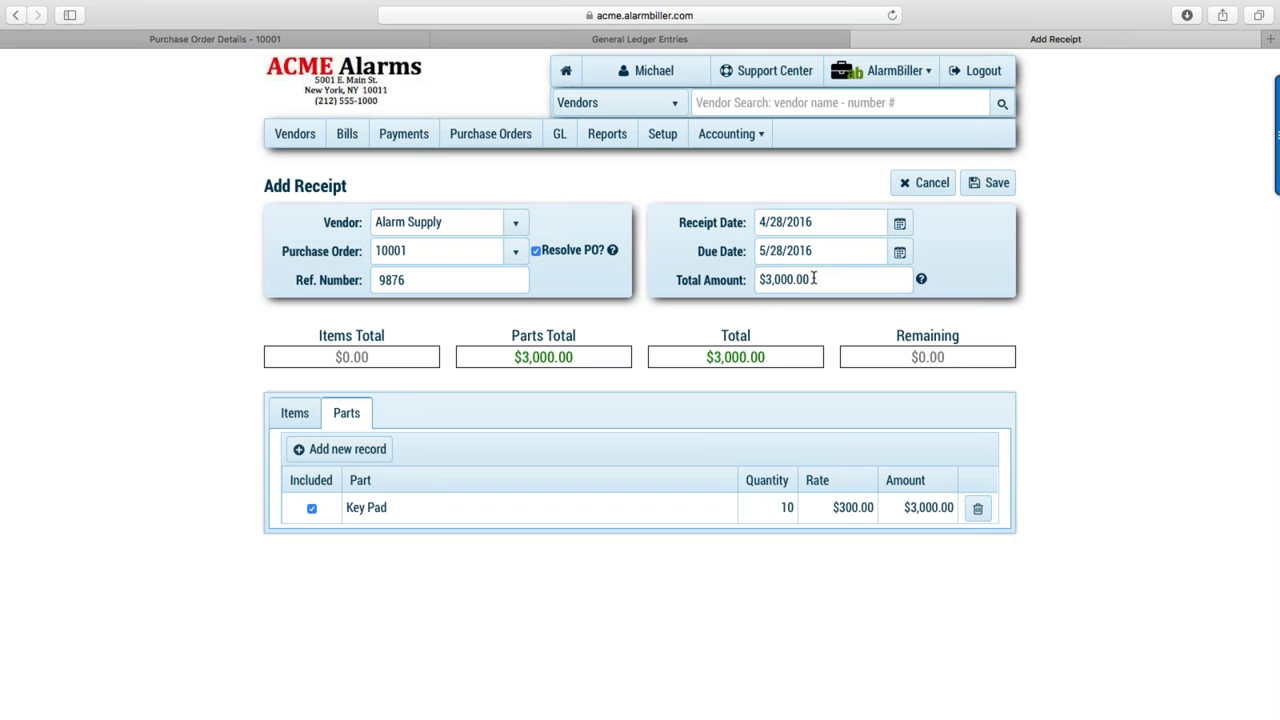
{"action": "left_click", "coordinate": [985, 185]}
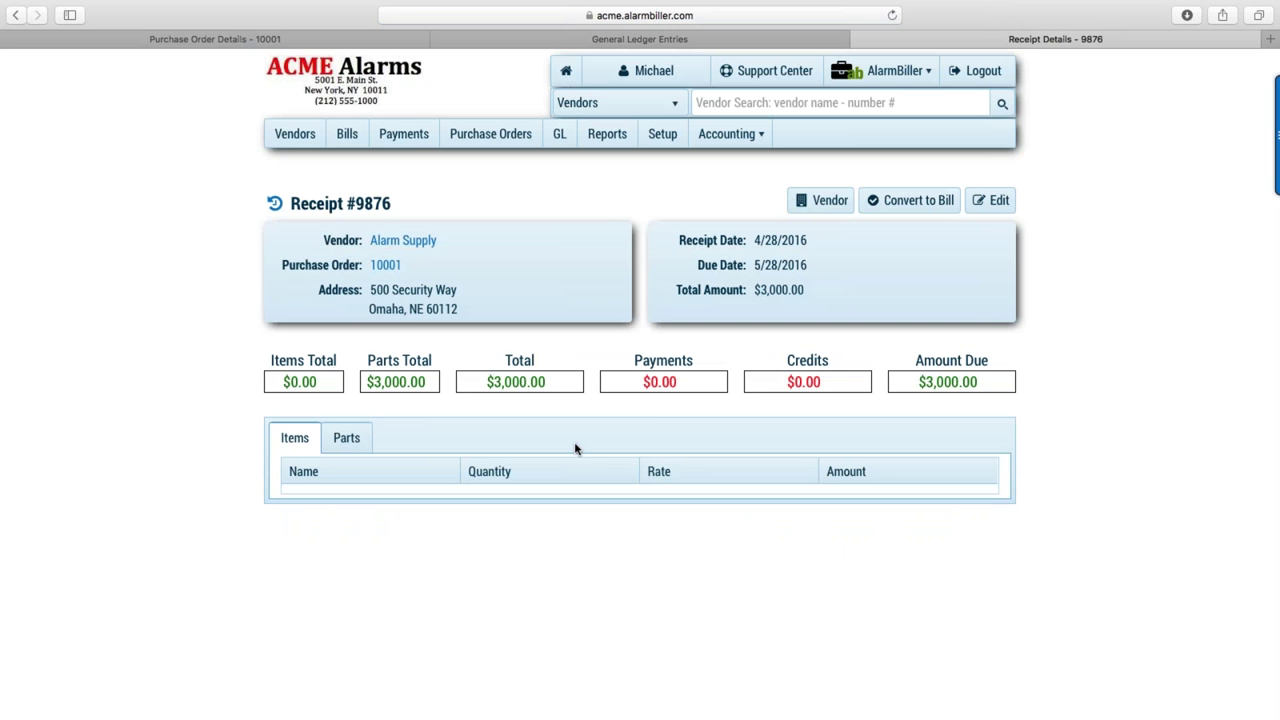
Return to the Alarm Supply vendor record and review its receipts and bills.
{"action": "left_click", "coordinate": [420, 242]}
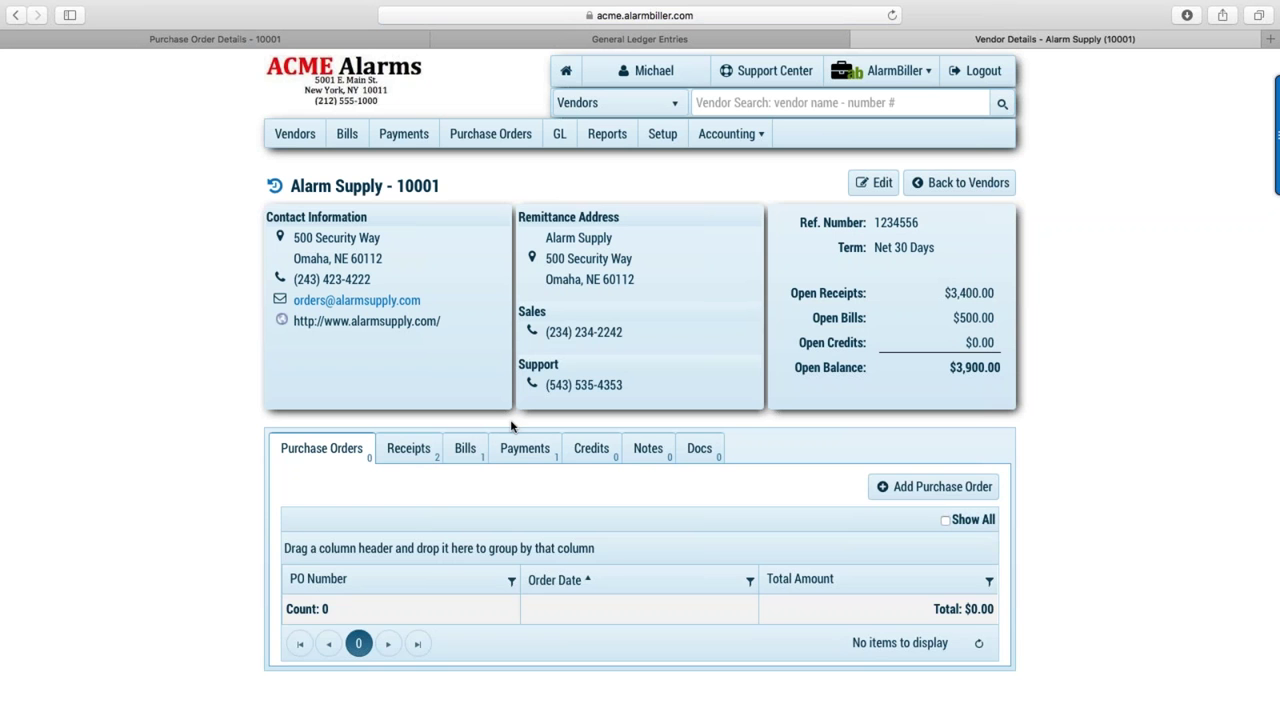
{"action": "left_click", "coordinate": [408, 448]}
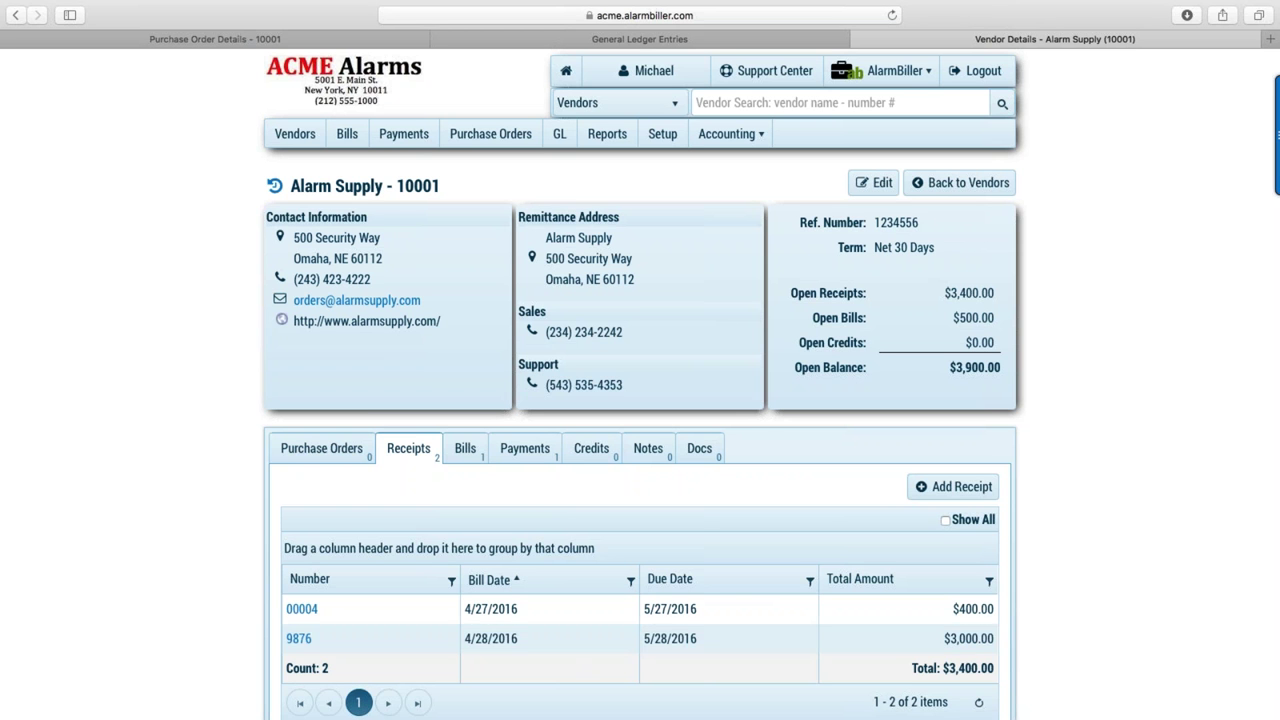
{"action": "left_click", "coordinate": [465, 449]}
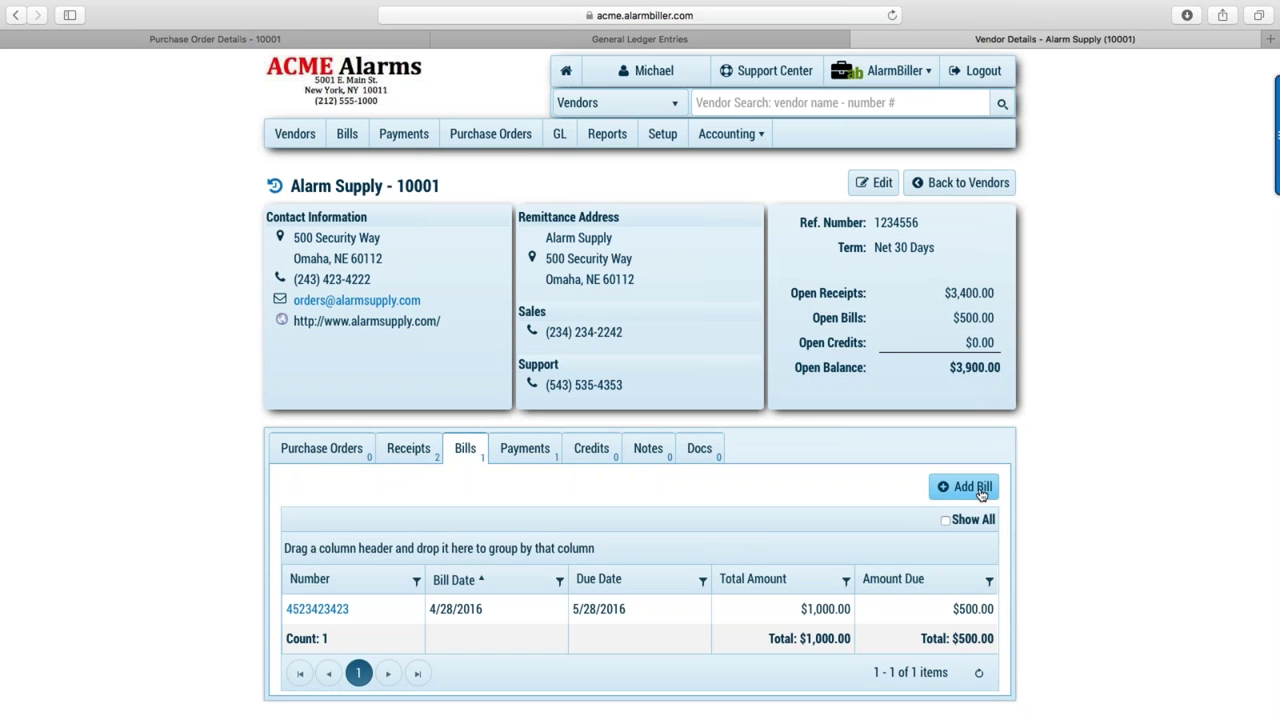
Open receipt 9876 from the Alarm Supply vendor's receipts and convert it to a bill.
{"action": "left_click", "coordinate": [408, 449]}
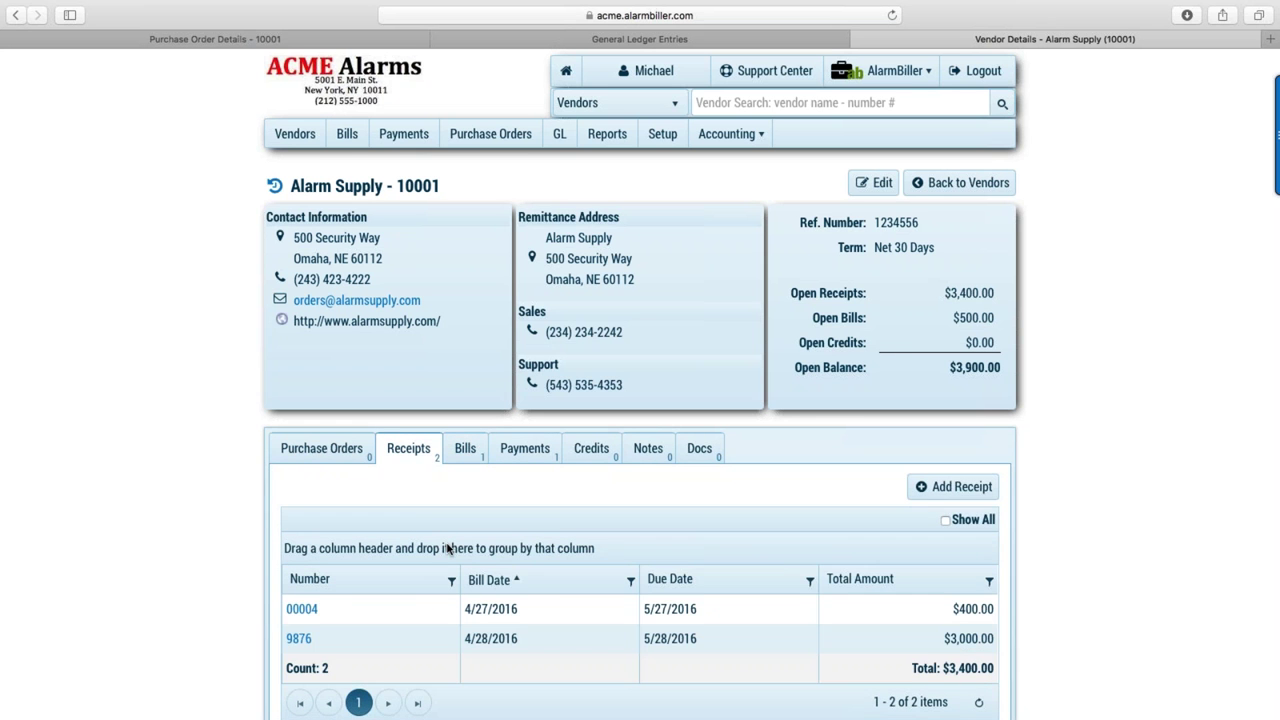
{"action": "left_click", "coordinate": [300, 638]}
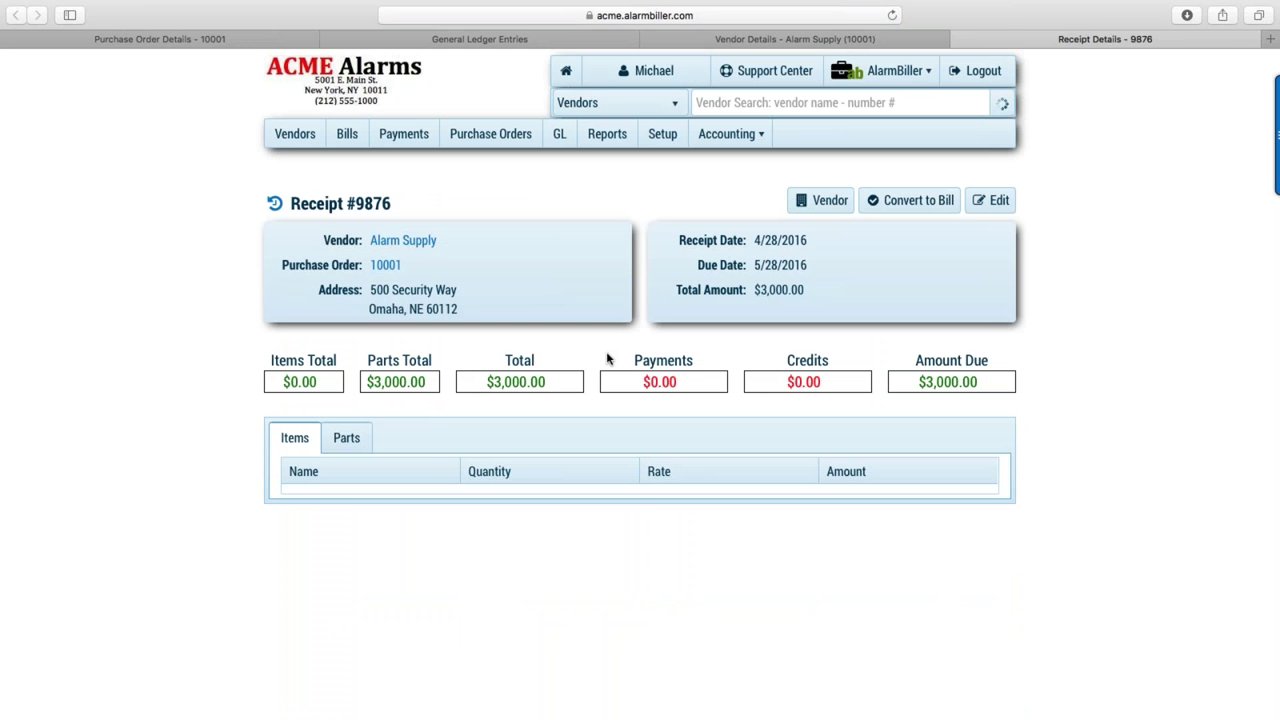
{"action": "left_click", "coordinate": [897, 209]}
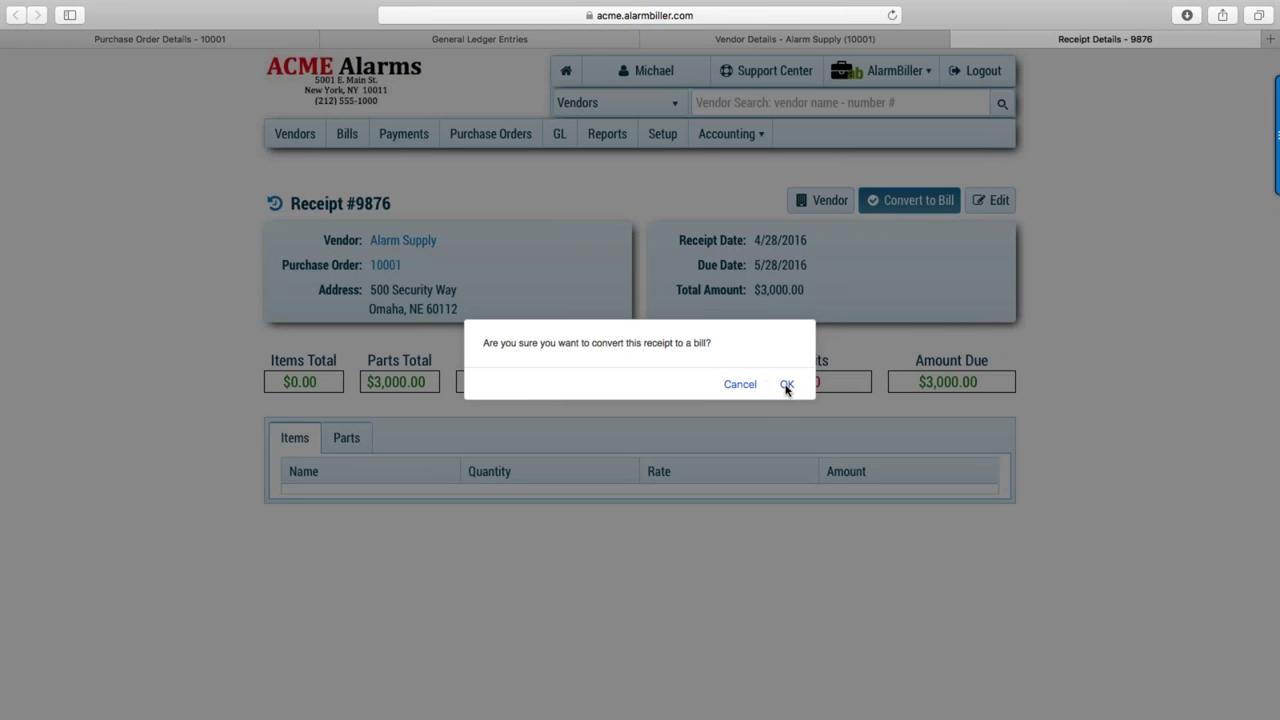
{"action": "left_click", "coordinate": [787, 385]}
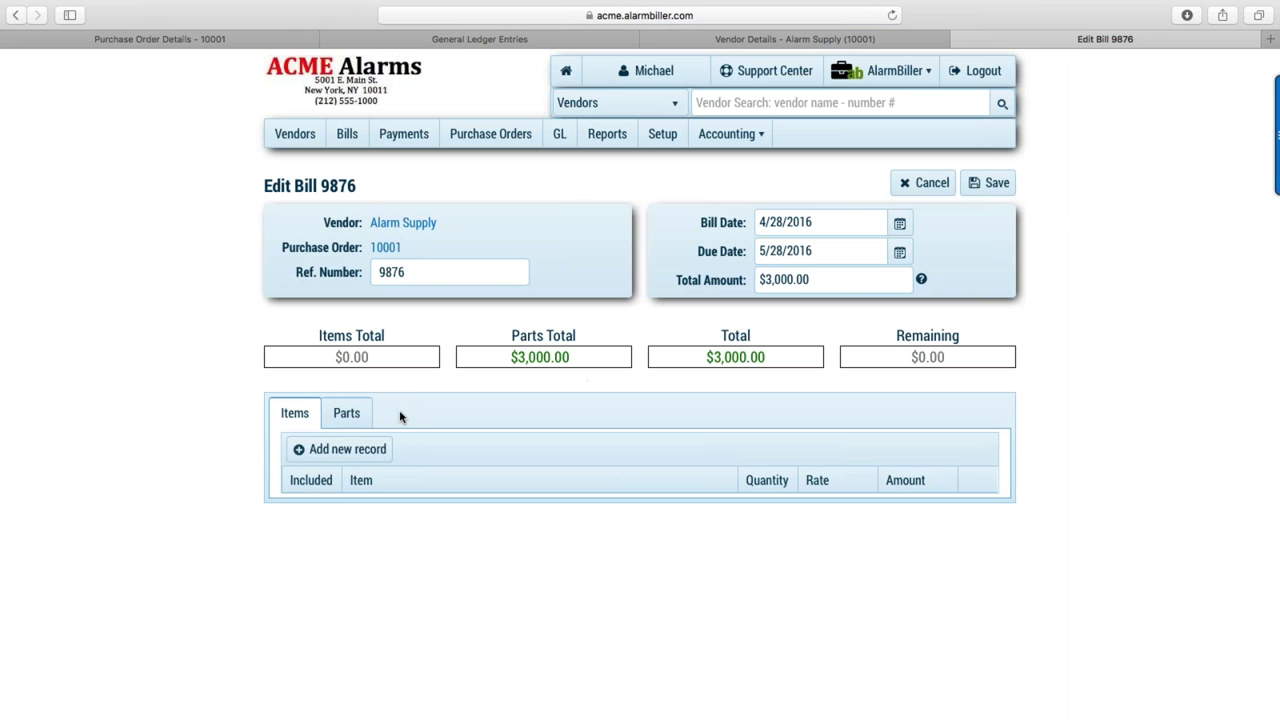
Check the parts on bill 9876 and add an item line for Office Supplies.
{"action": "left_click", "coordinate": [346, 415]}
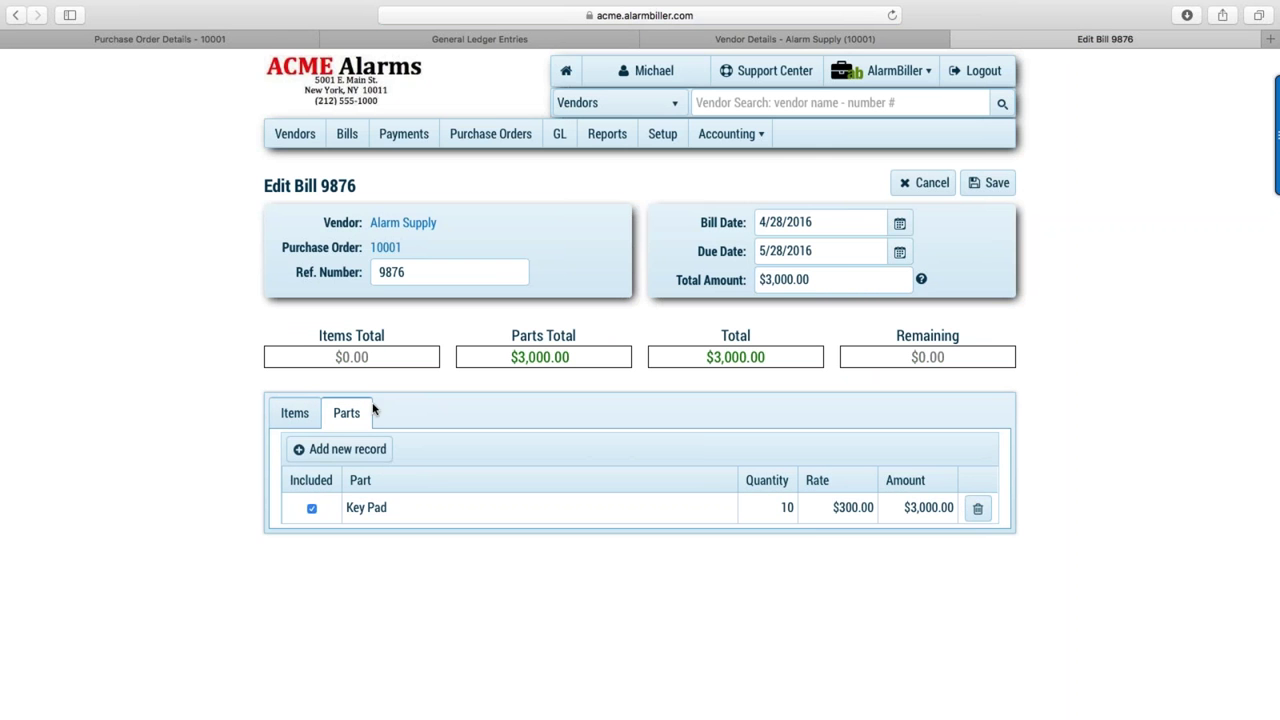
{"action": "left_click", "coordinate": [294, 413]}
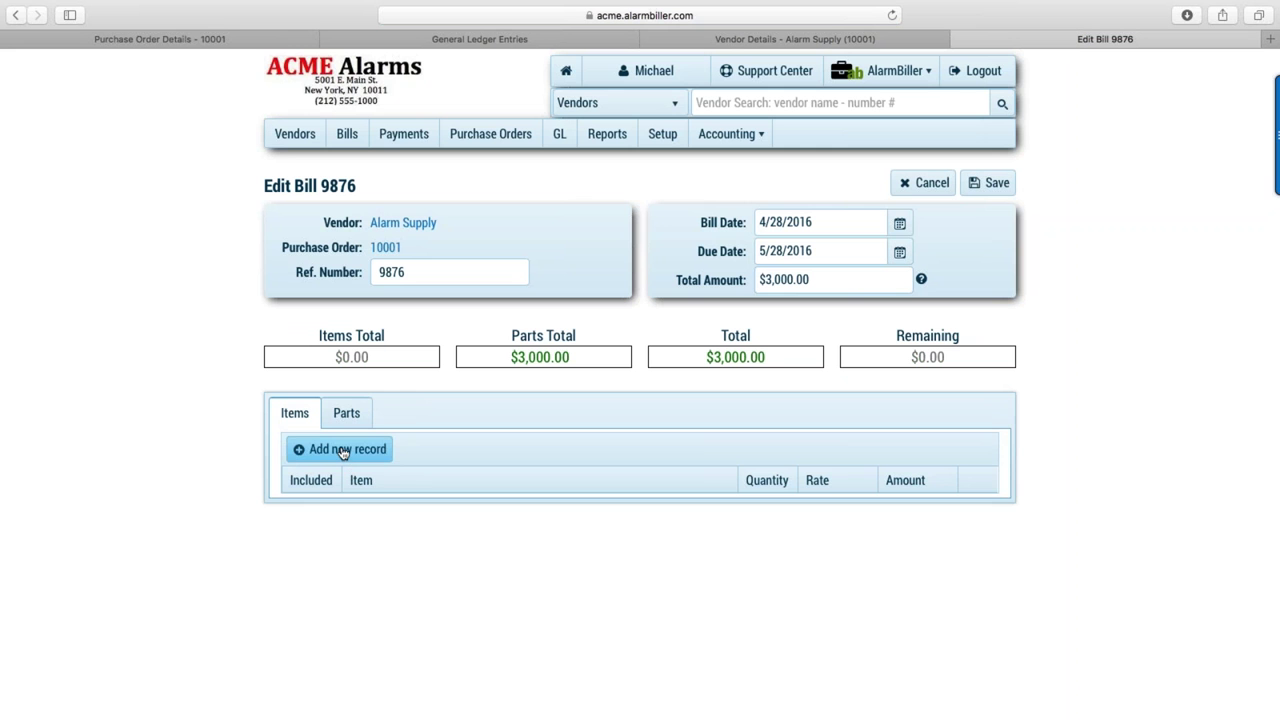
{"action": "left_click", "coordinate": [341, 450]}
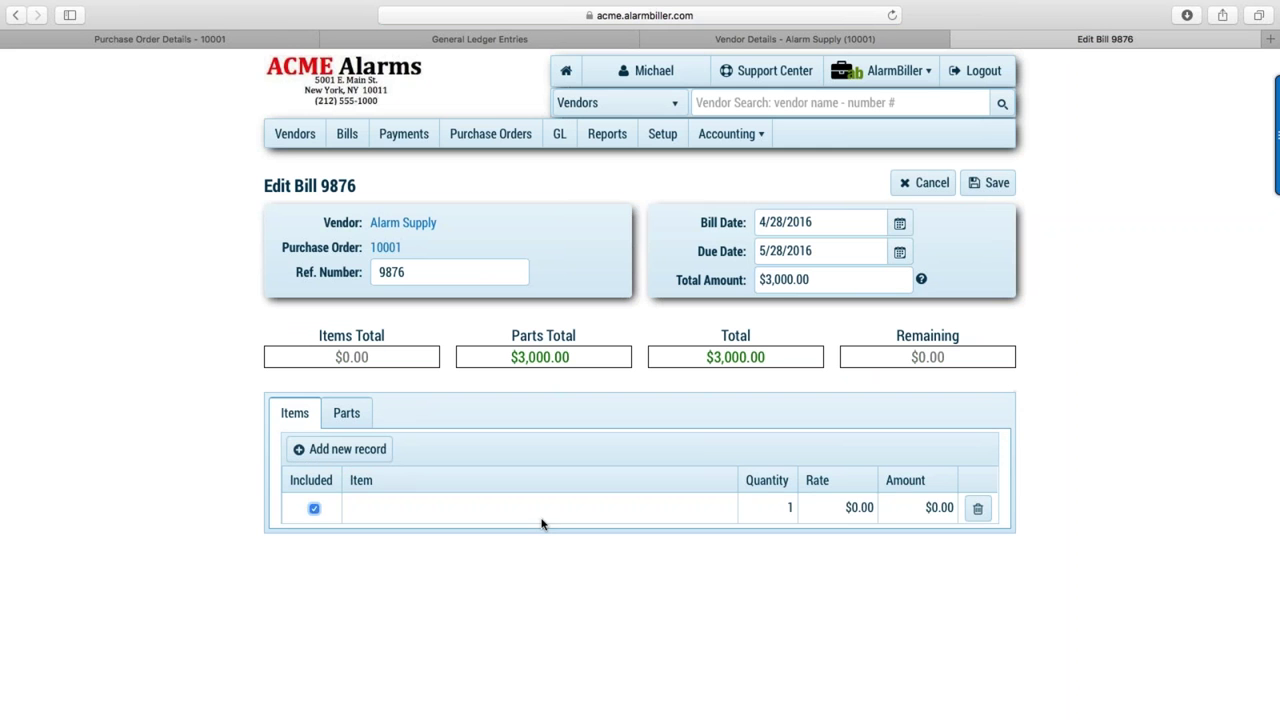
{"action": "left_click", "coordinate": [531, 508]}
{"action": "left_click", "coordinate": [723, 510]}
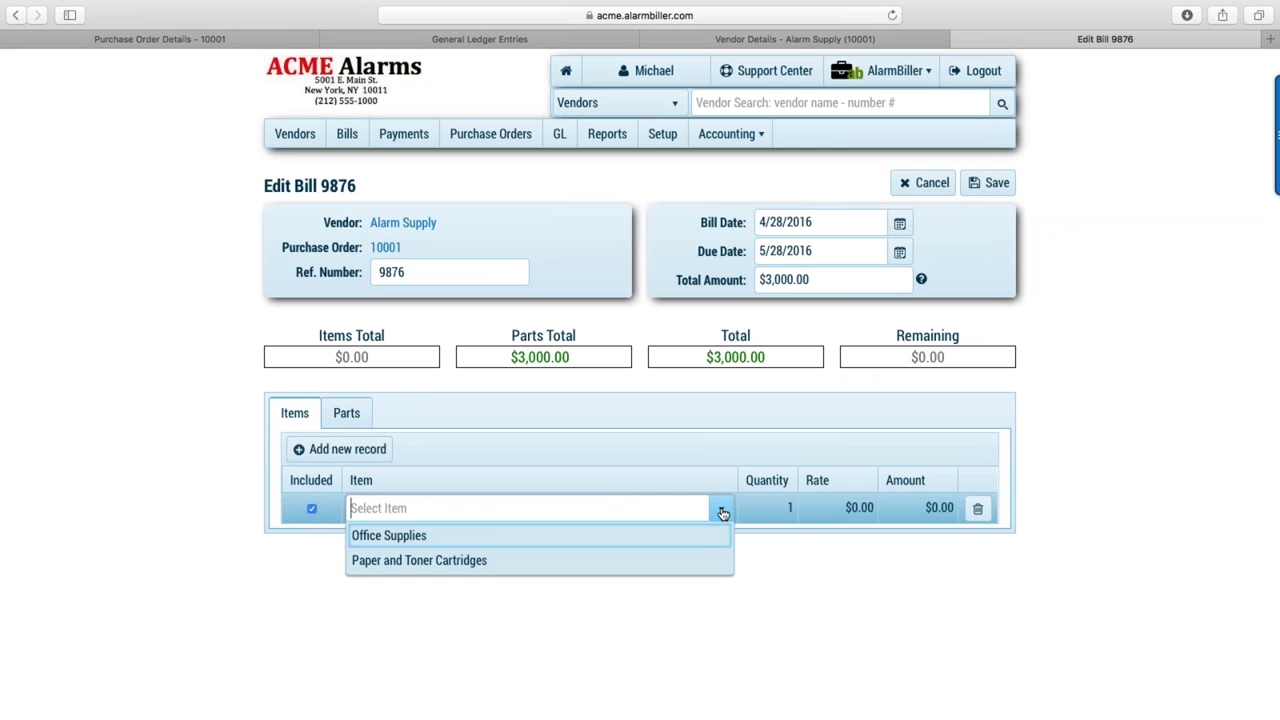
{"action": "left_click", "coordinate": [398, 538]}
Try to rename the bill's item line to Shipping Charge, and set it back to Office Supplies.
{"action": "left_click_drag", "start_coordinate": [430, 508], "coordinate": [238, 504]}
{"action": "type", "text": "Shipping Charge"}
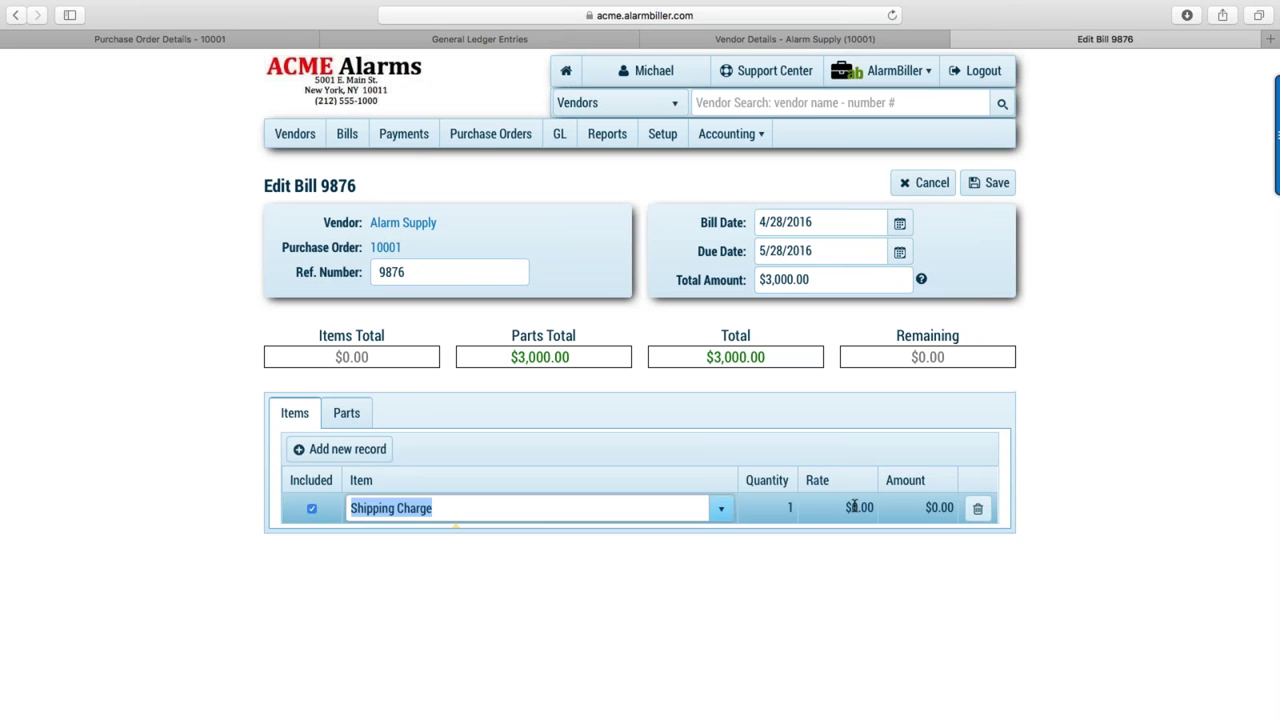
{"action": "left_click", "coordinate": [717, 514]}
{"action": "left_click", "coordinate": [556, 535]}
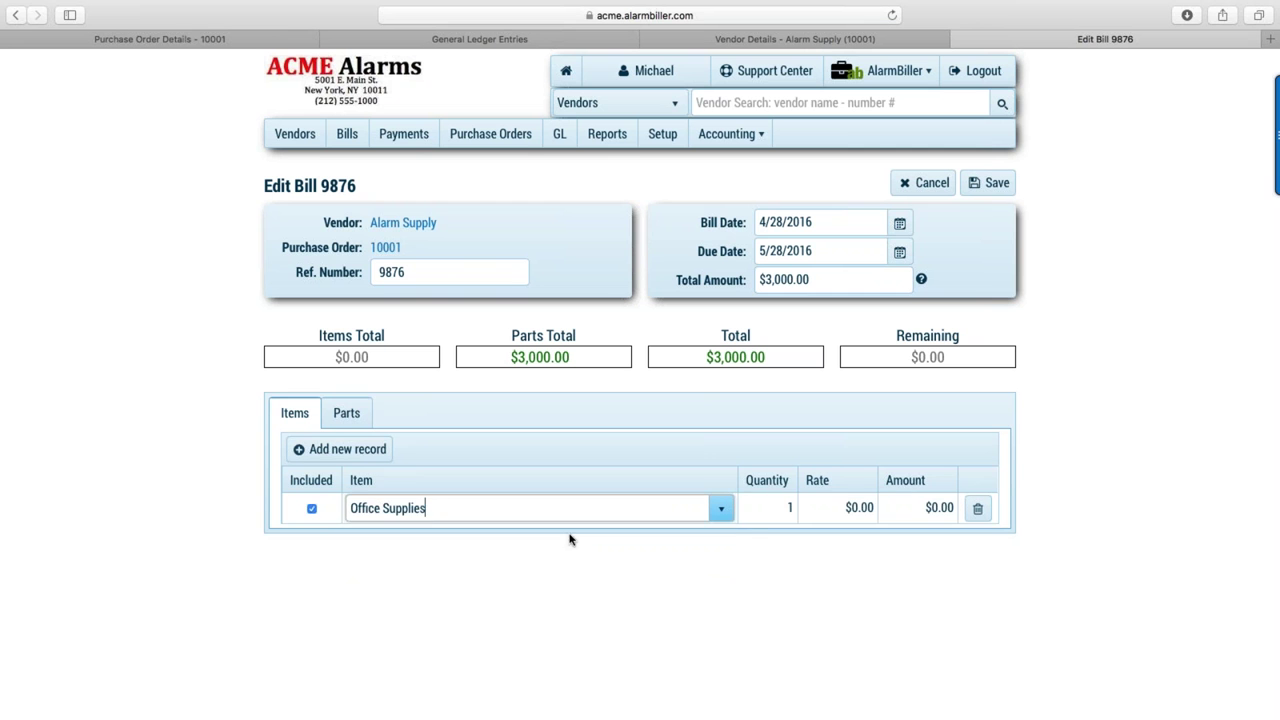
Set the rate of the Office Supplies line to $25.00.
{"action": "left_click", "coordinate": [869, 503]}
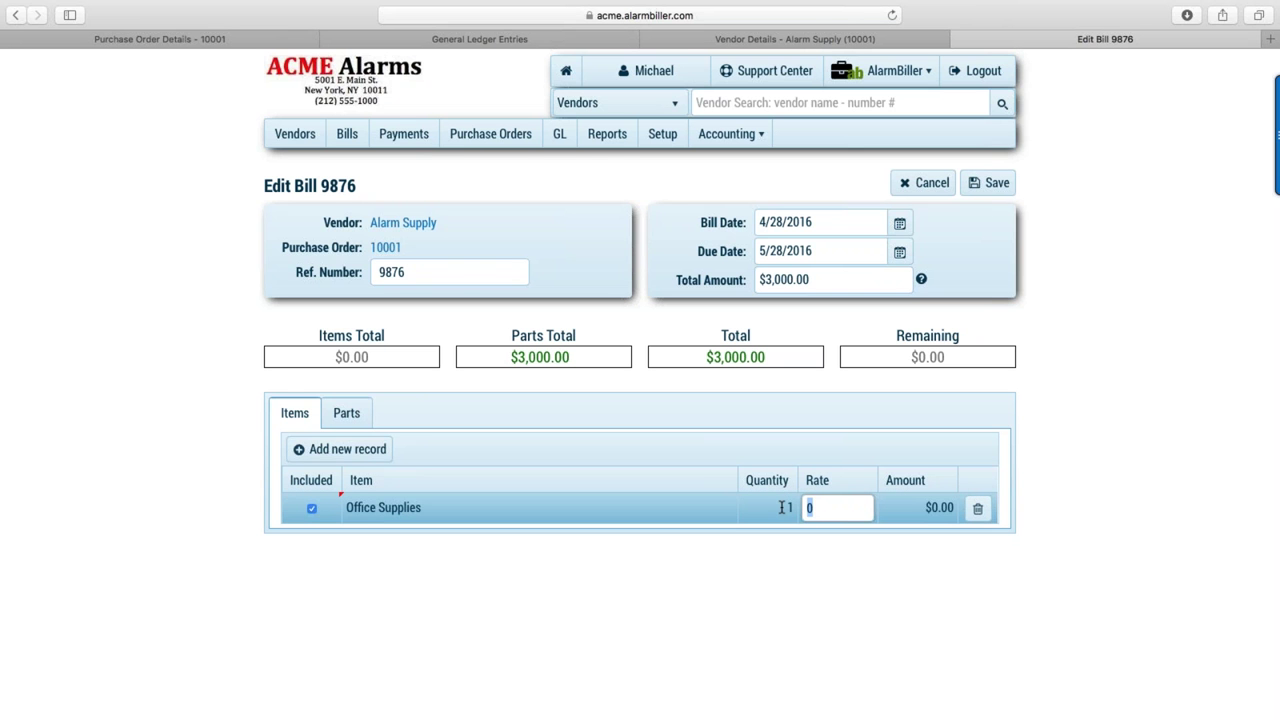
{"action": "type", "text": "25"}
{"action": "key", "text": "Return"}
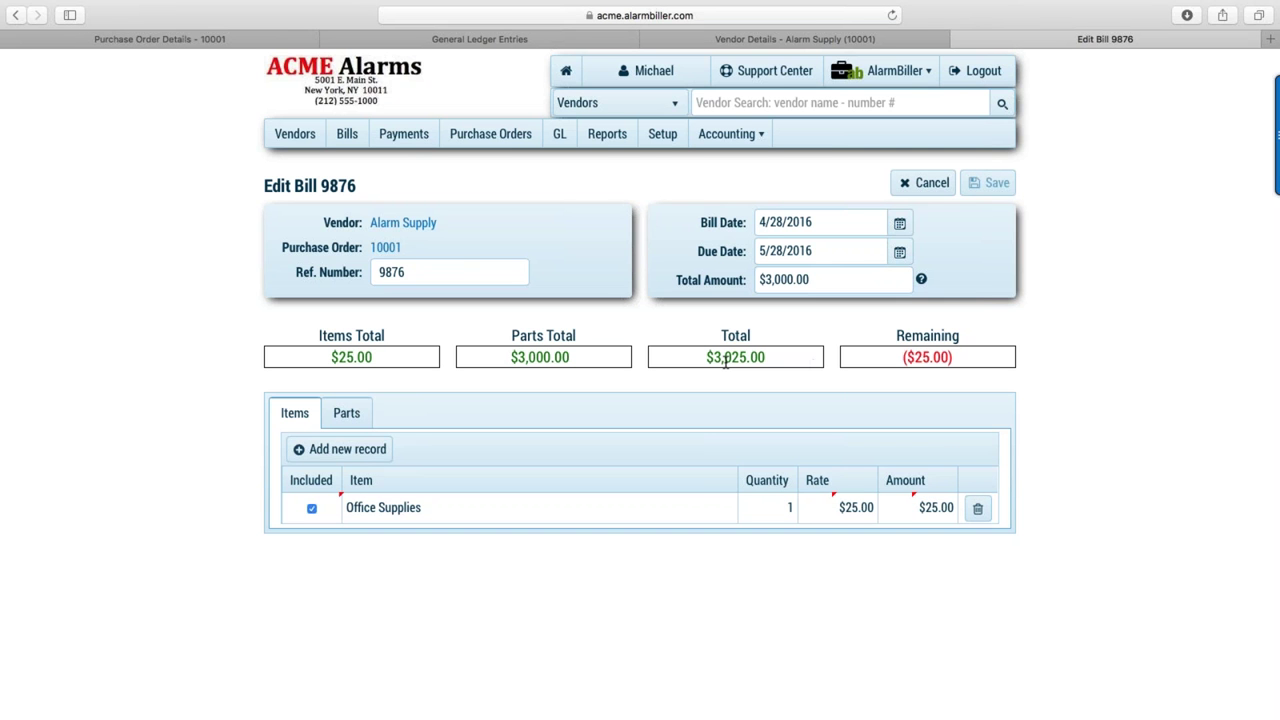
Set the bill's total amount to $3,025.00, try to save the bill, and dismiss the notification.
{"action": "left_click", "coordinate": [818, 288]}
{"action": "key", "text": "BackSpace"}
{"action": "key", "text": "BackSpace"}
{"action": "type", "text": "25"}
{"action": "key", "text": "Tab"}
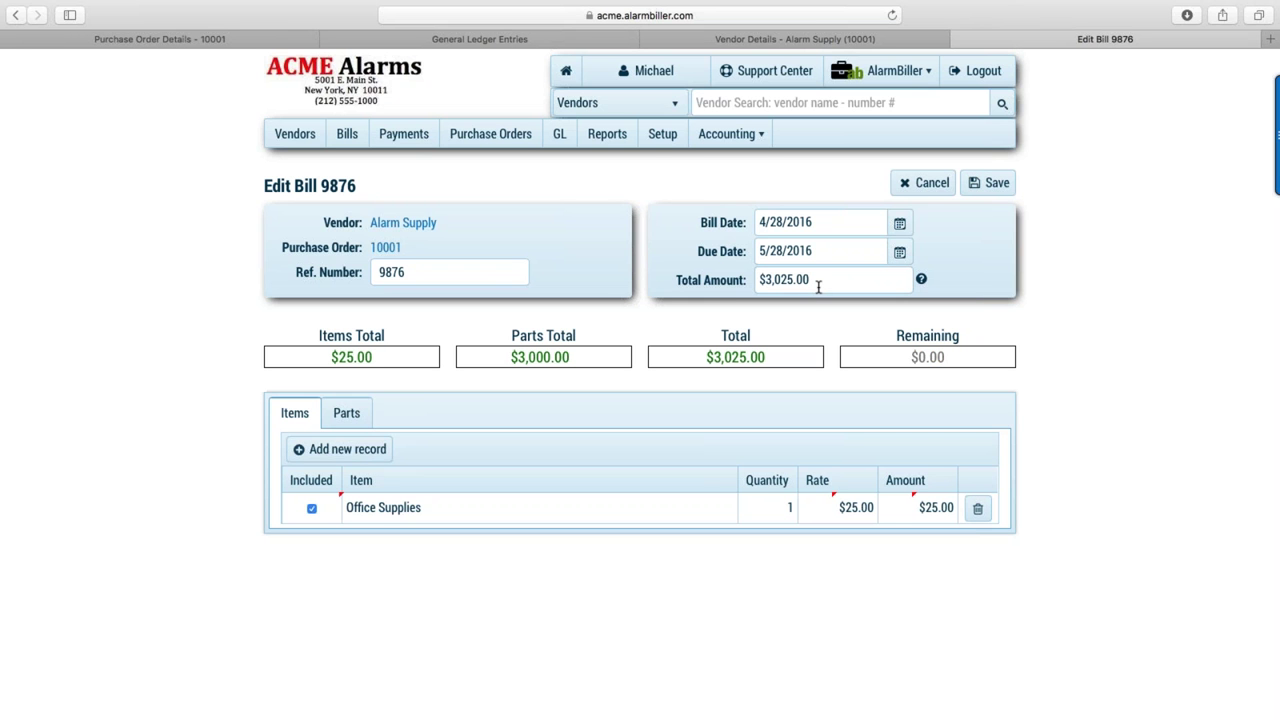
{"action": "left_click", "coordinate": [988, 186]}
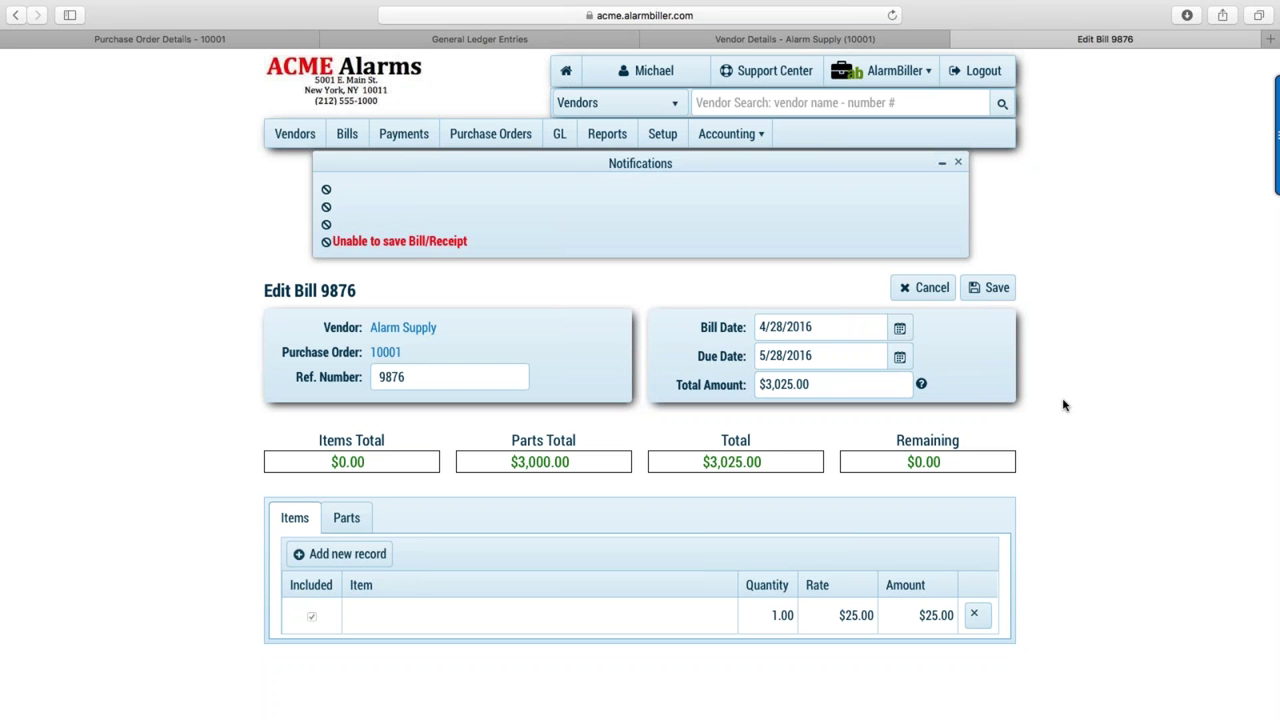
{"action": "left_click", "coordinate": [958, 162]}
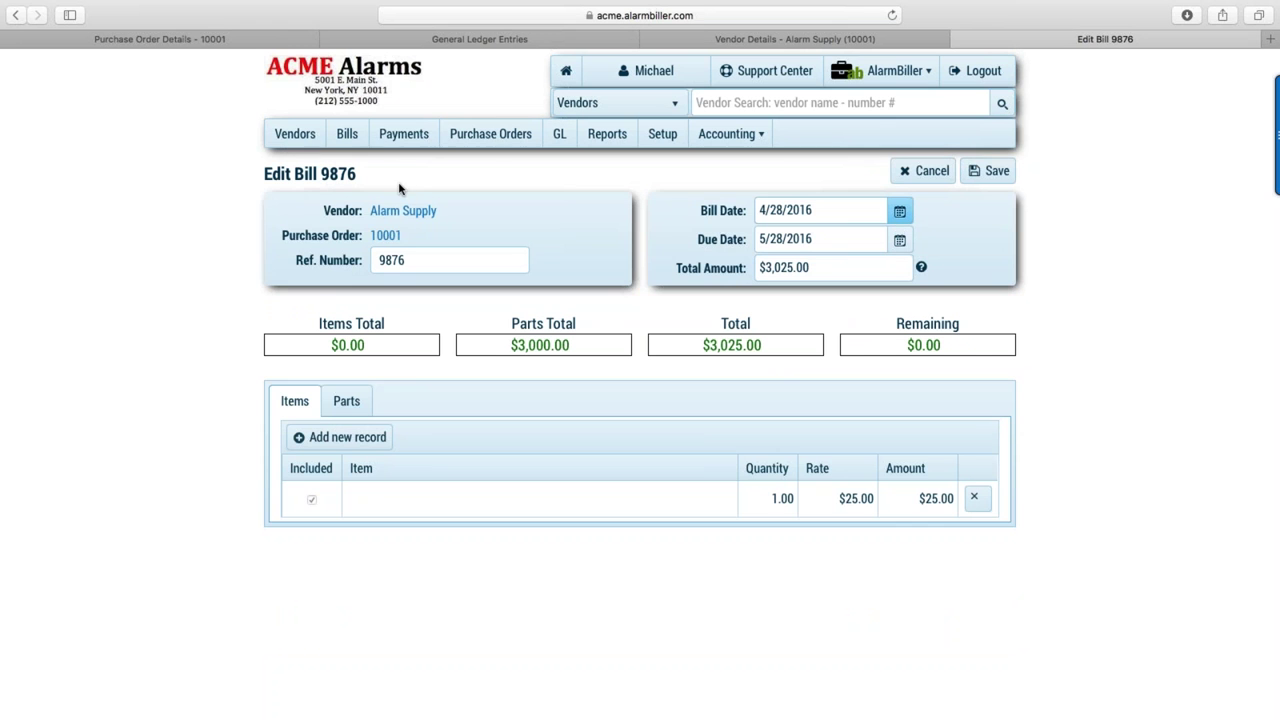
Leave the bill and review the list of bills on the Alarm Supply vendor record.
{"action": "left_click", "coordinate": [295, 134]}
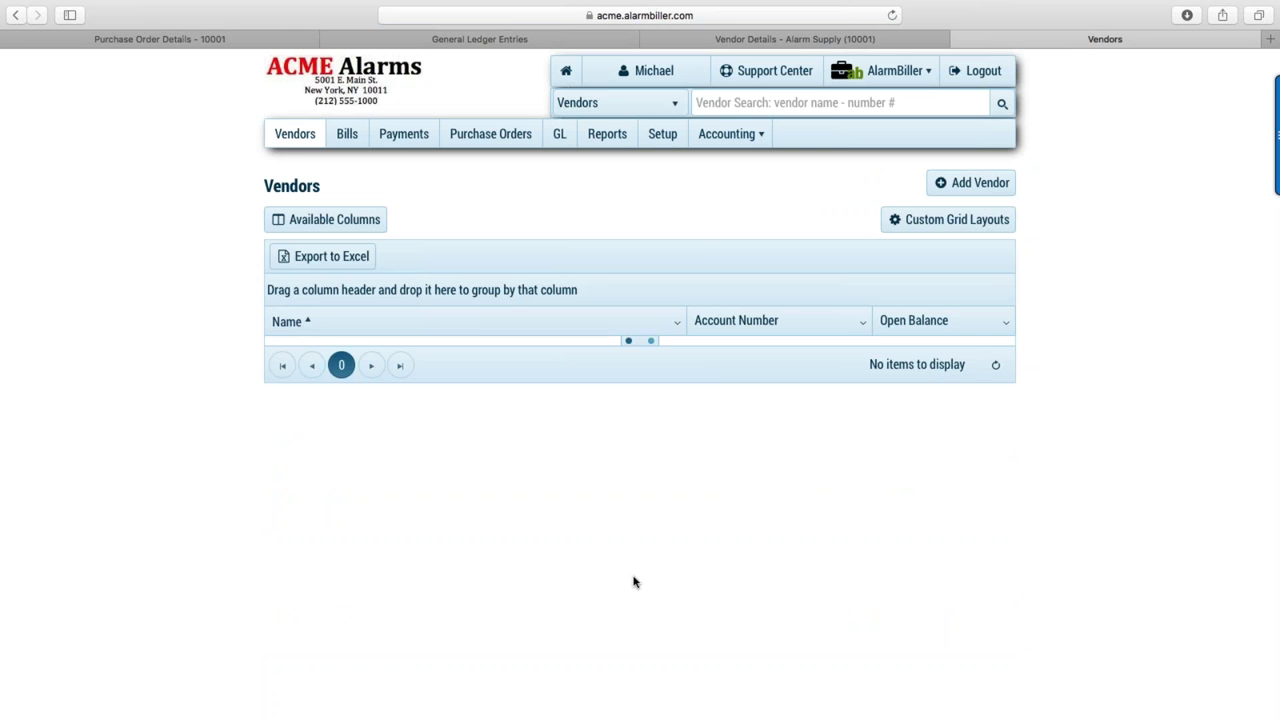
{"action": "left_click", "coordinate": [320, 350]}
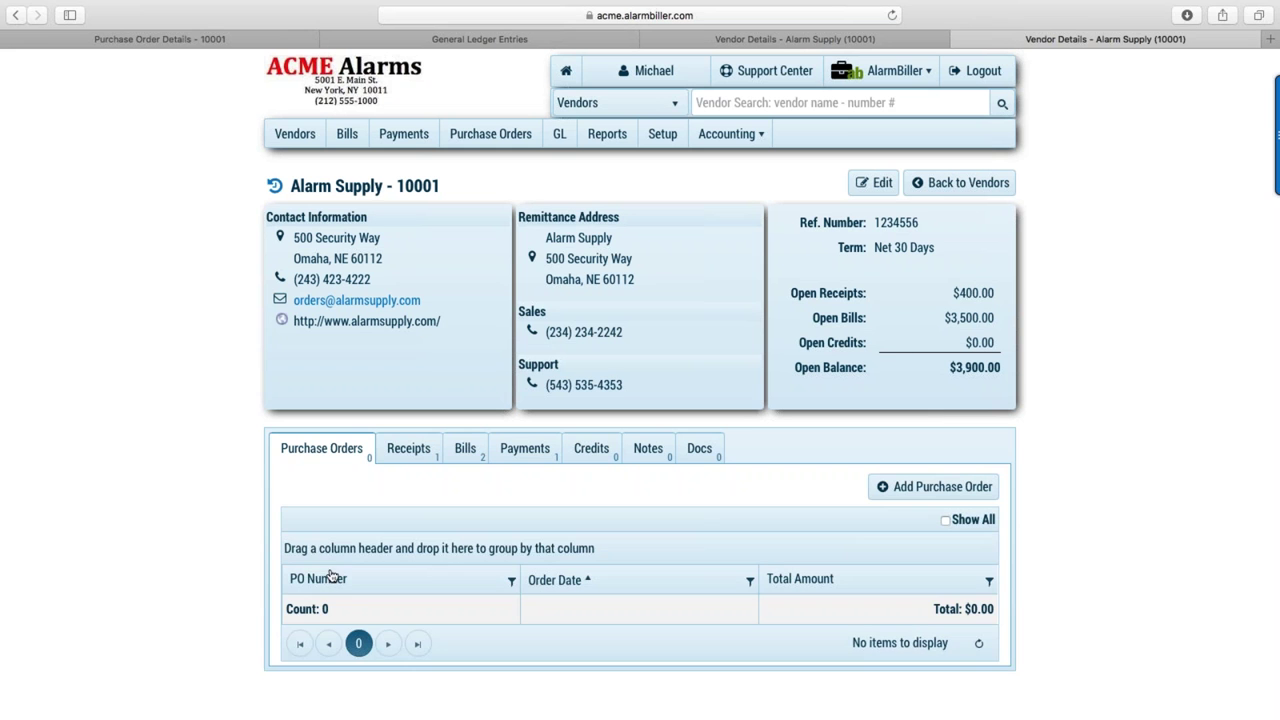
{"action": "left_click", "coordinate": [455, 456]}
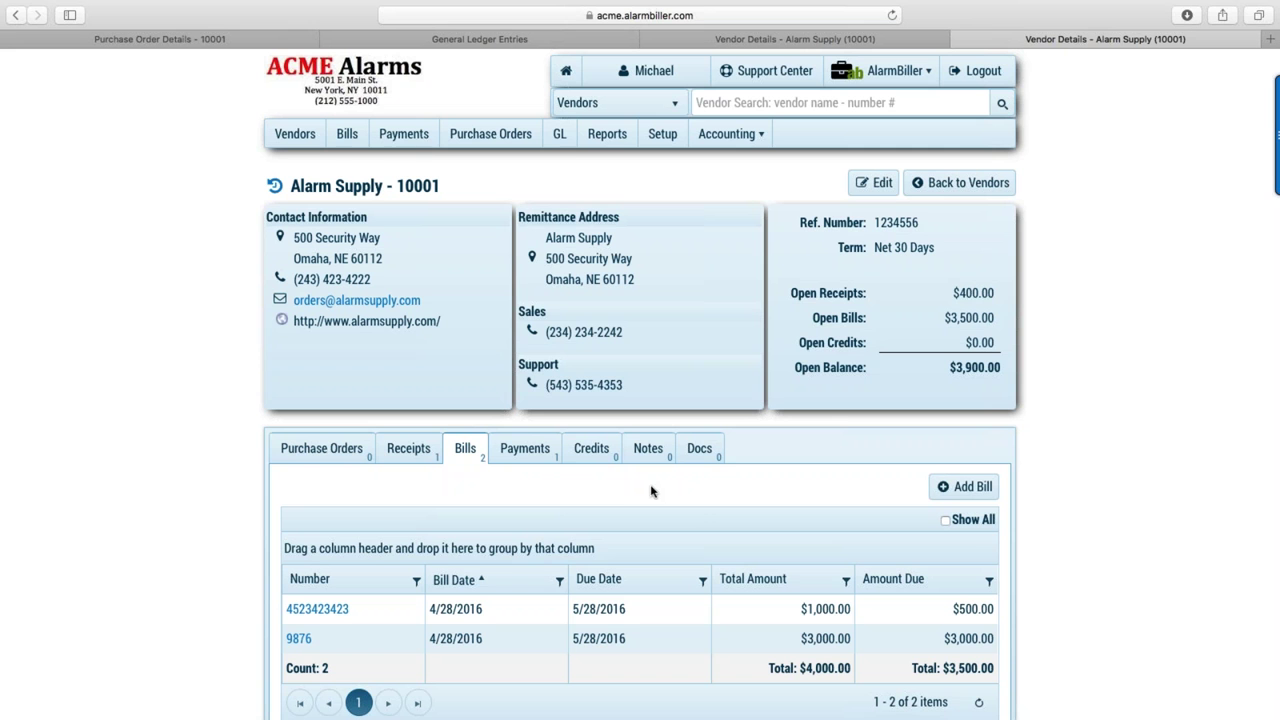
Open the Accounts Payable account from the chart of accounts and examine its entries.
{"action": "left_click", "coordinate": [559, 134]}
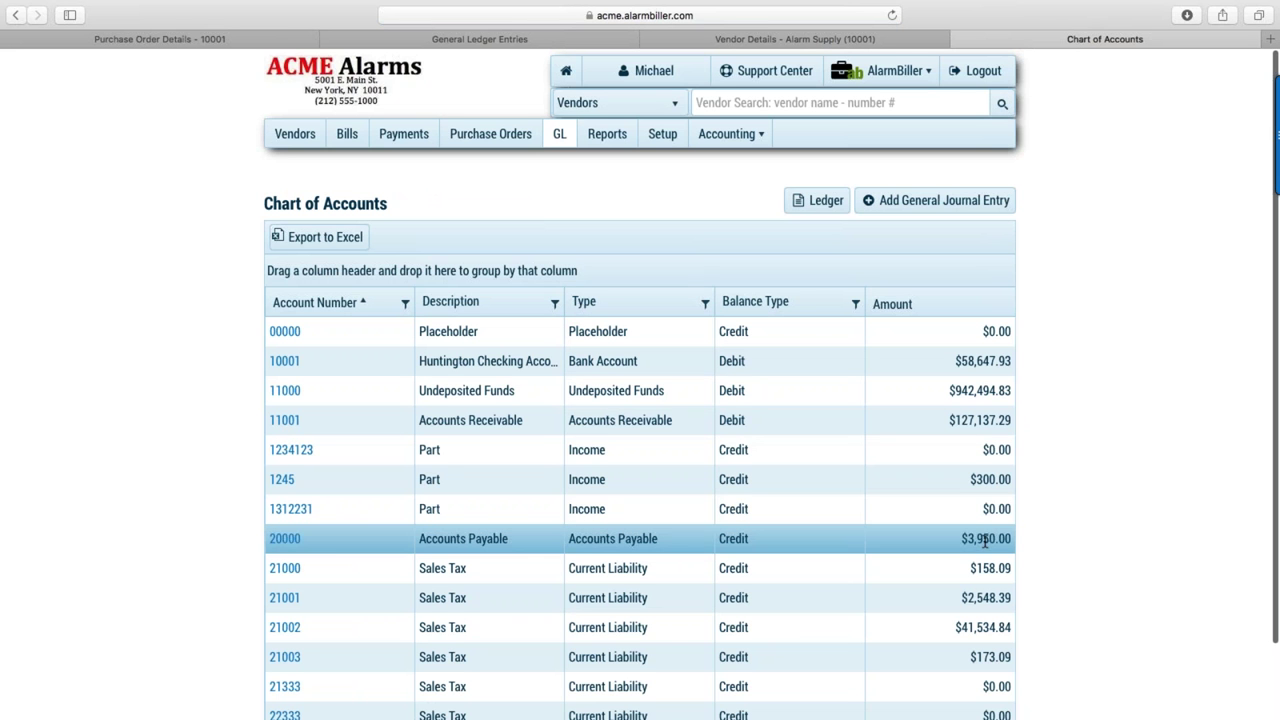
{"action": "left_click", "coordinate": [289, 540]}
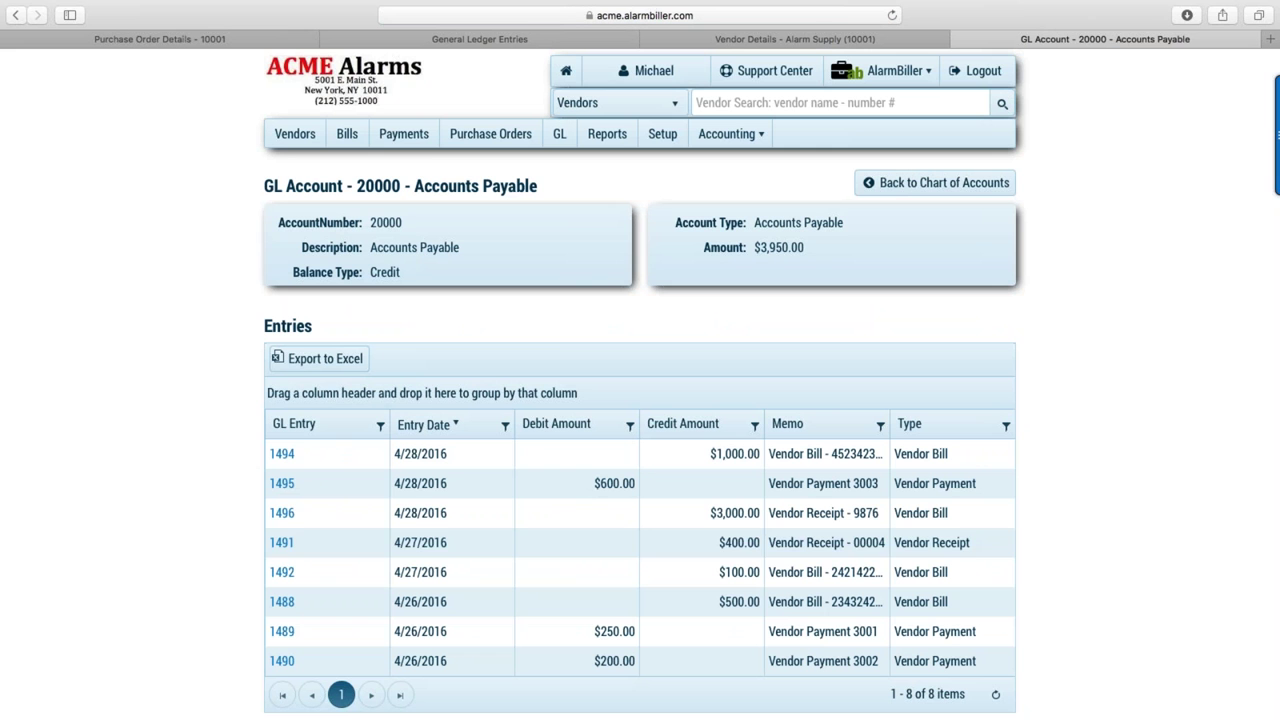
{"action": "left_click", "coordinate": [526, 563]}
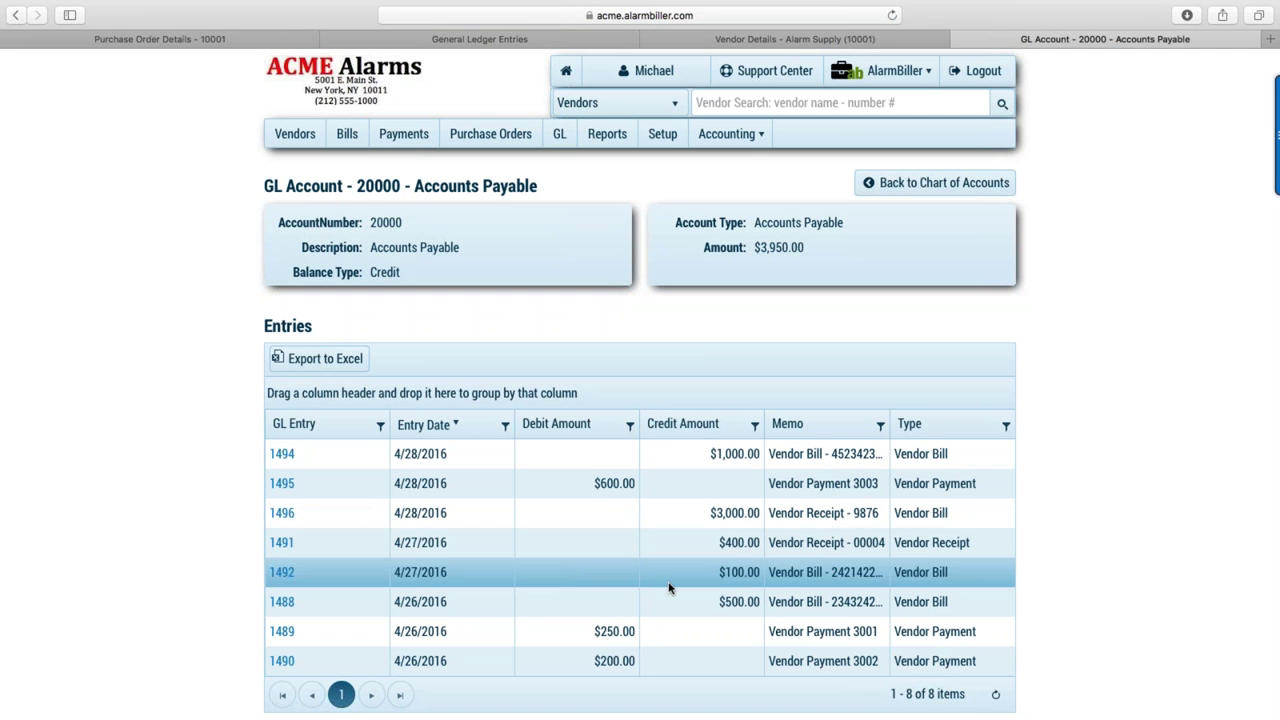
{"action": "left_click", "coordinate": [690, 601]}
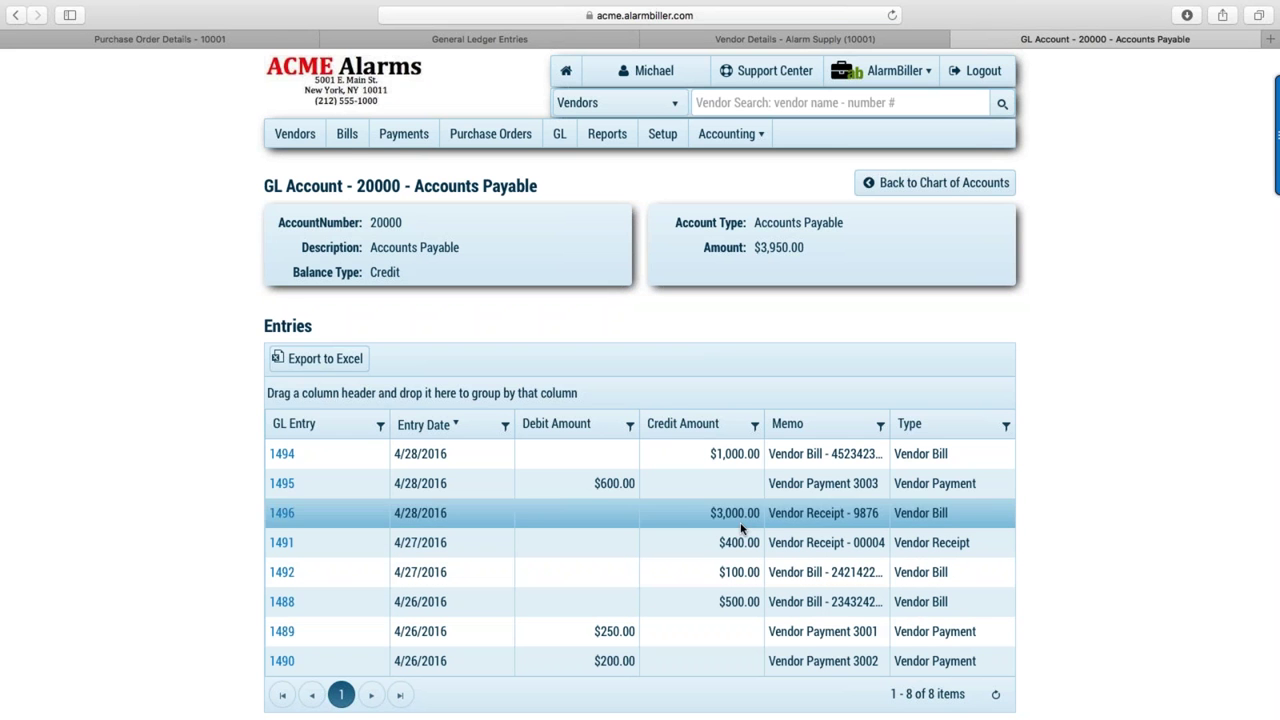
Examine the ledger entries for vendor payment 3003 and vendor bill 9876, and return to the Accounts Payable account.
{"action": "left_click", "coordinate": [283, 485]}
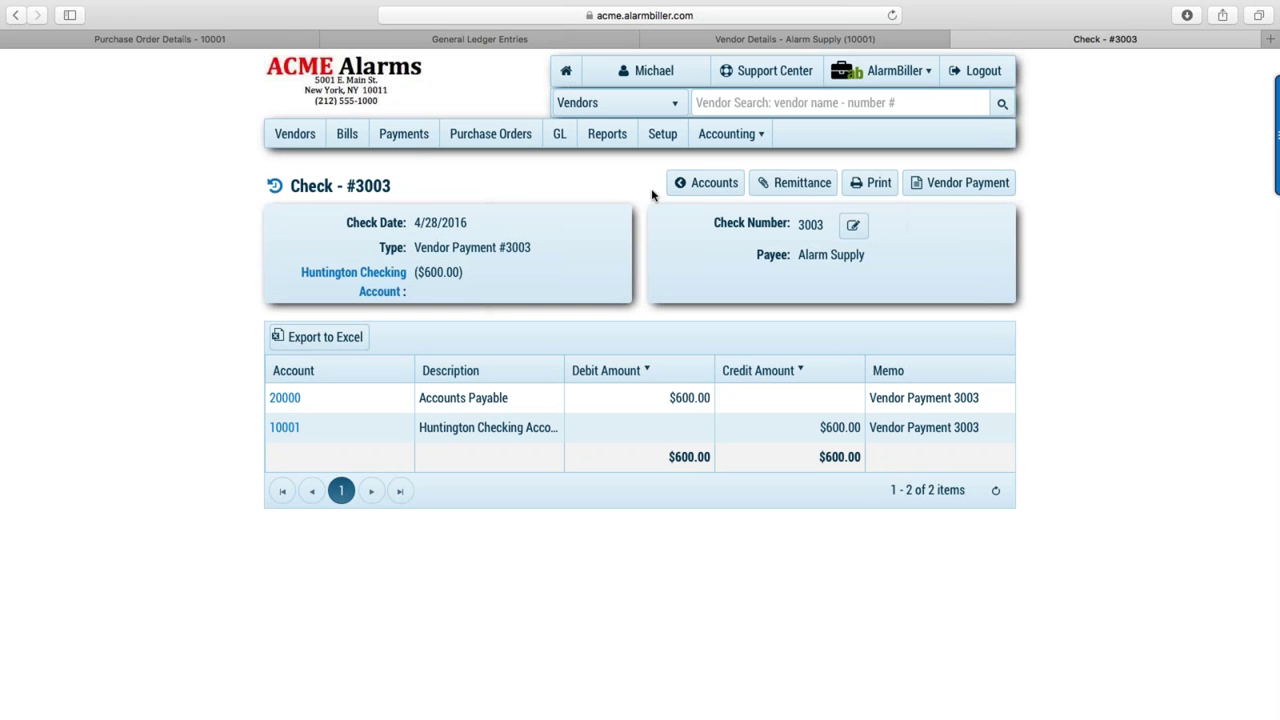
{"action": "left_click", "coordinate": [700, 183]}
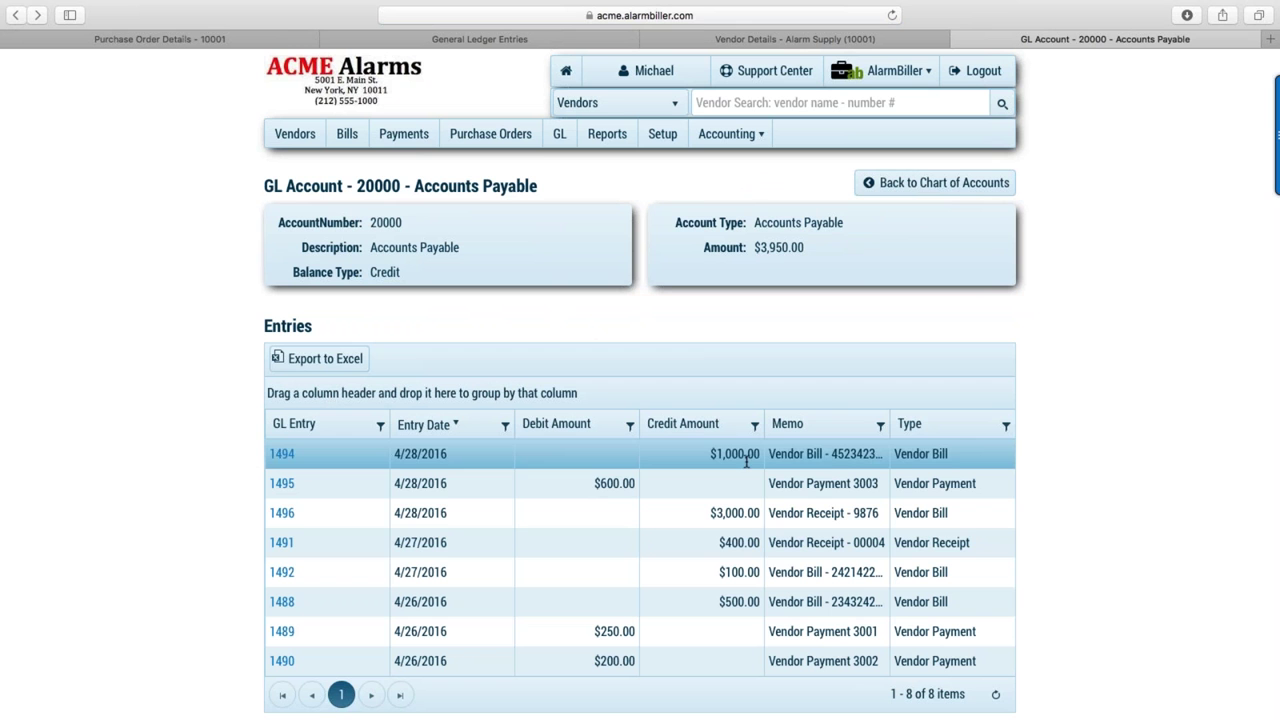
{"action": "left_click", "coordinate": [284, 513]}
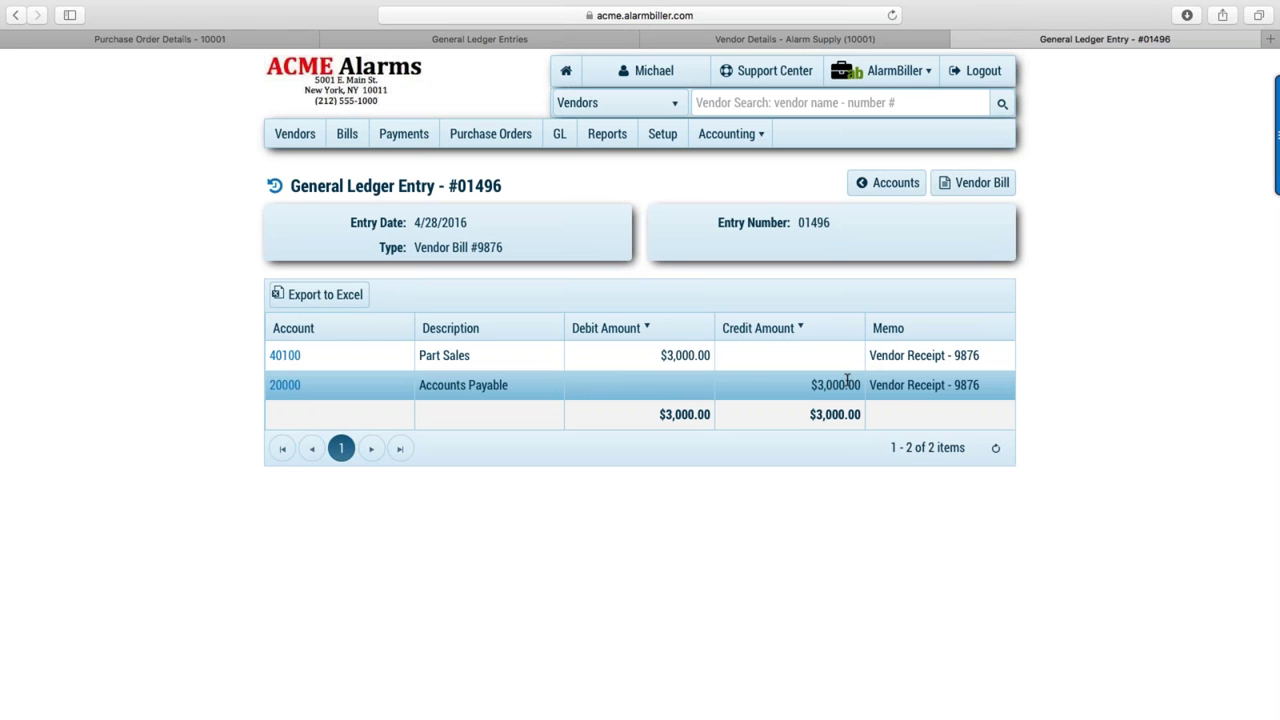
{"action": "left_click", "coordinate": [284, 385]}
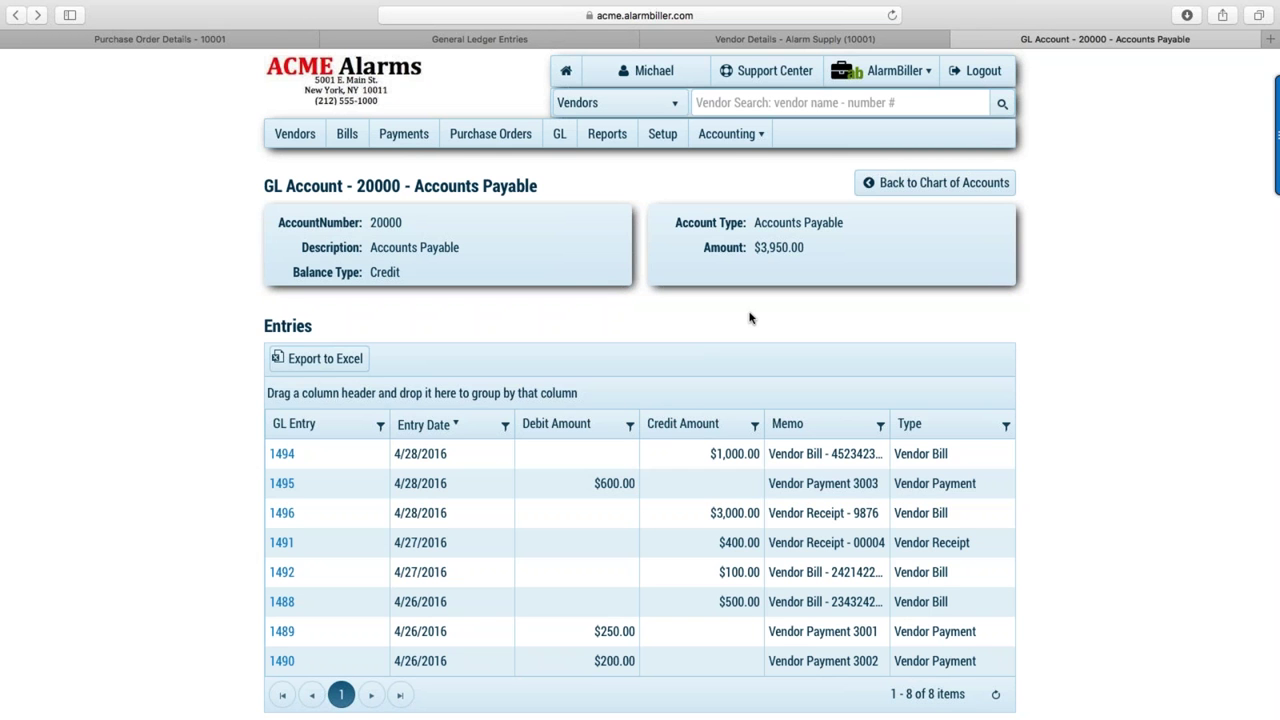
Review the GL accounts list in the setup area and open the Citizens Bank account record.
{"action": "left_click", "coordinate": [670, 137]}
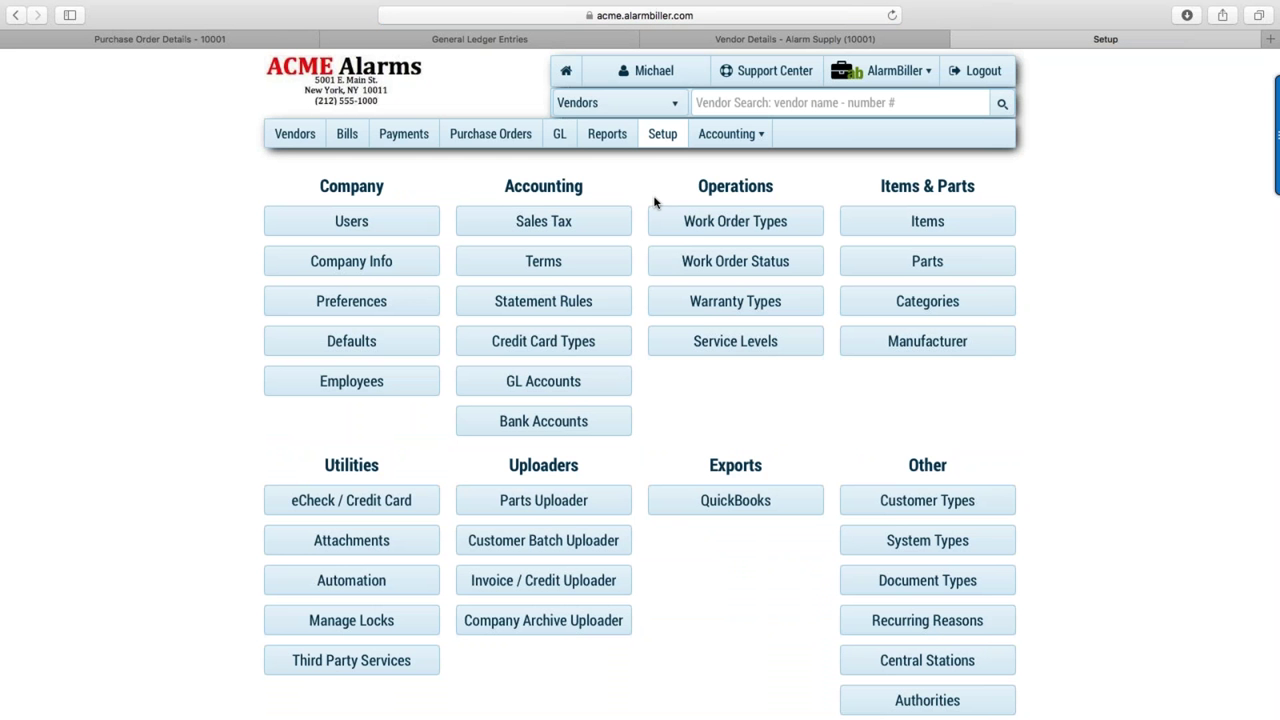
{"action": "left_click", "coordinate": [538, 421]}
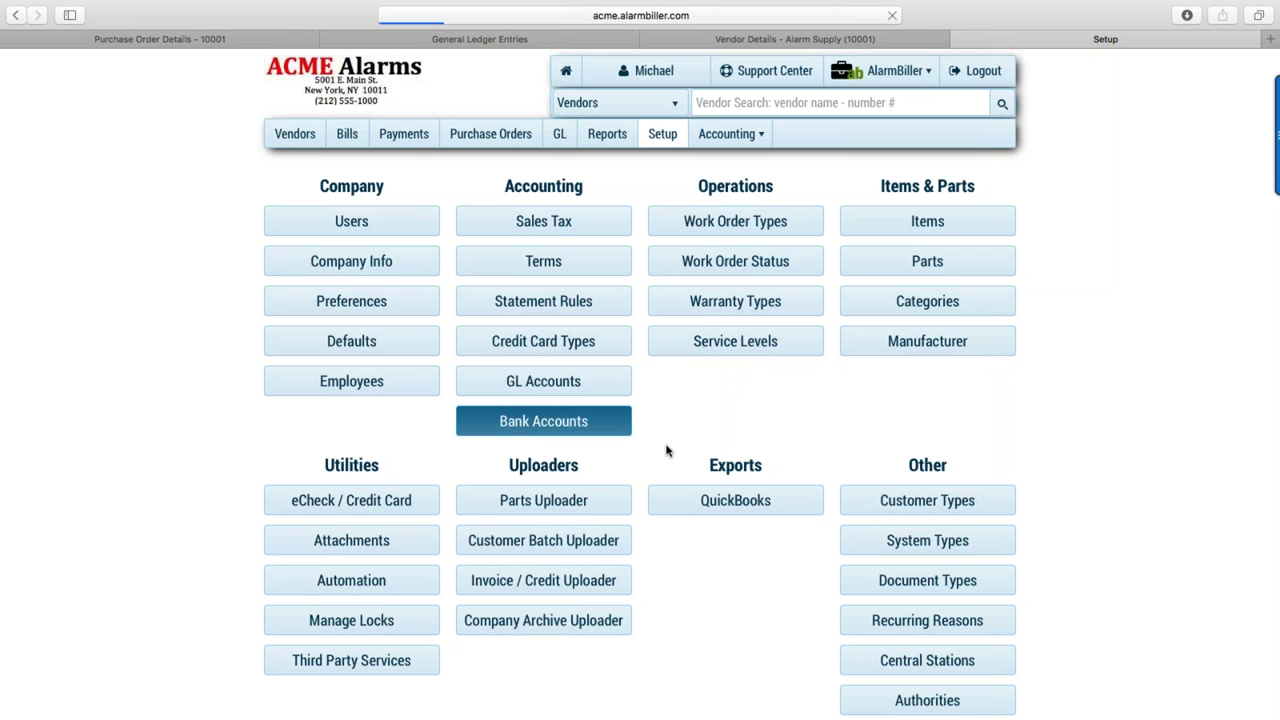
{"action": "left_click", "coordinate": [569, 381]}
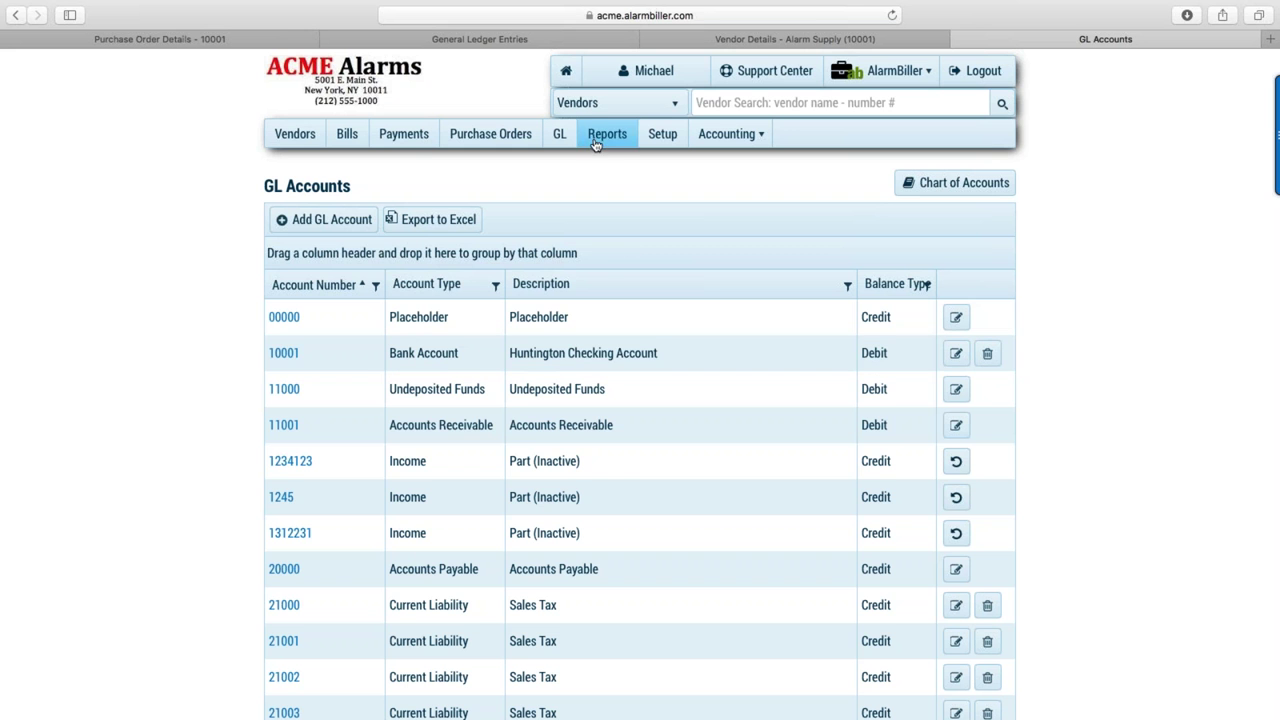
{"action": "left_click", "coordinate": [662, 134]}
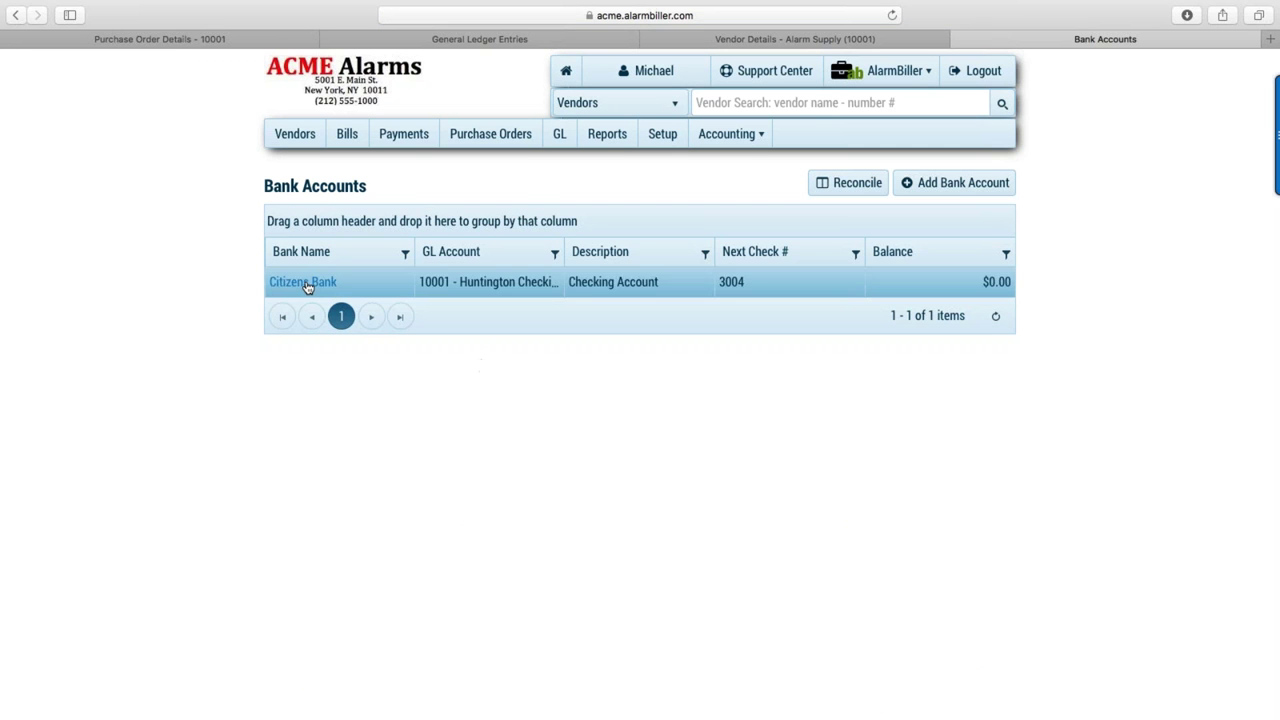
{"action": "left_click", "coordinate": [308, 284]}
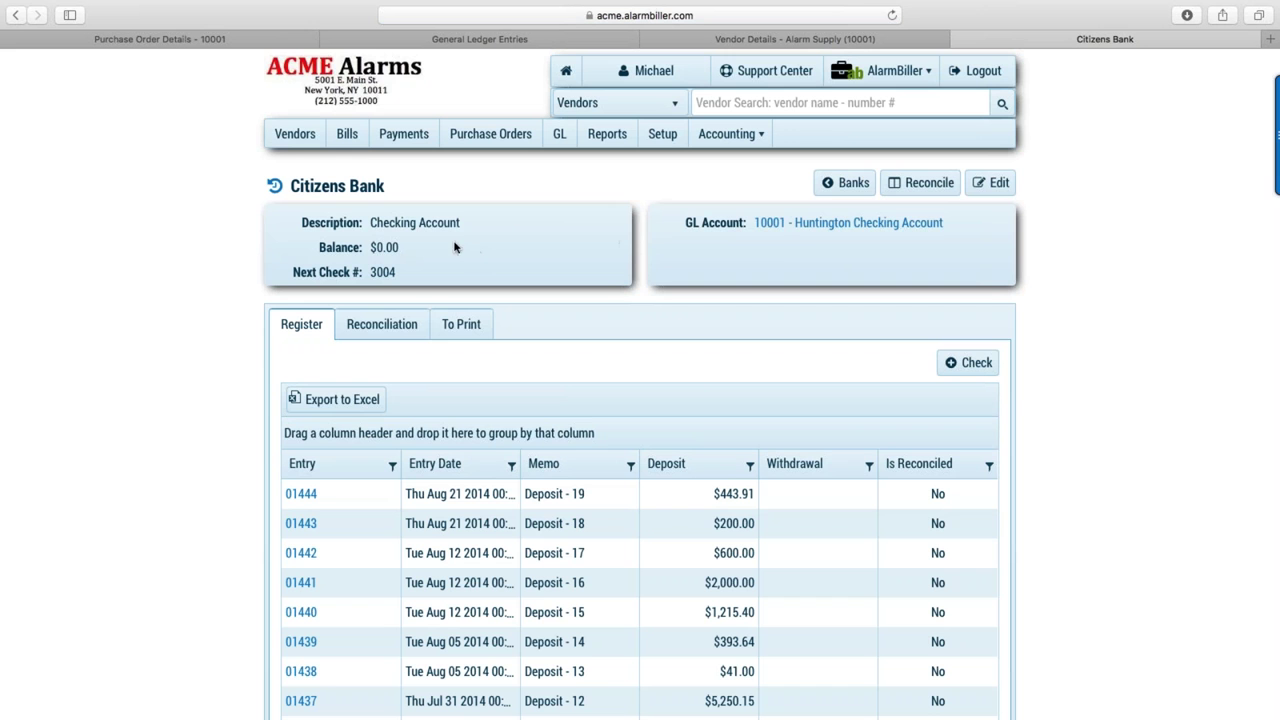
Change the bank name of the Citizens Bank record to Huntington Bank and save the record.
{"action": "left_click", "coordinate": [995, 183]}
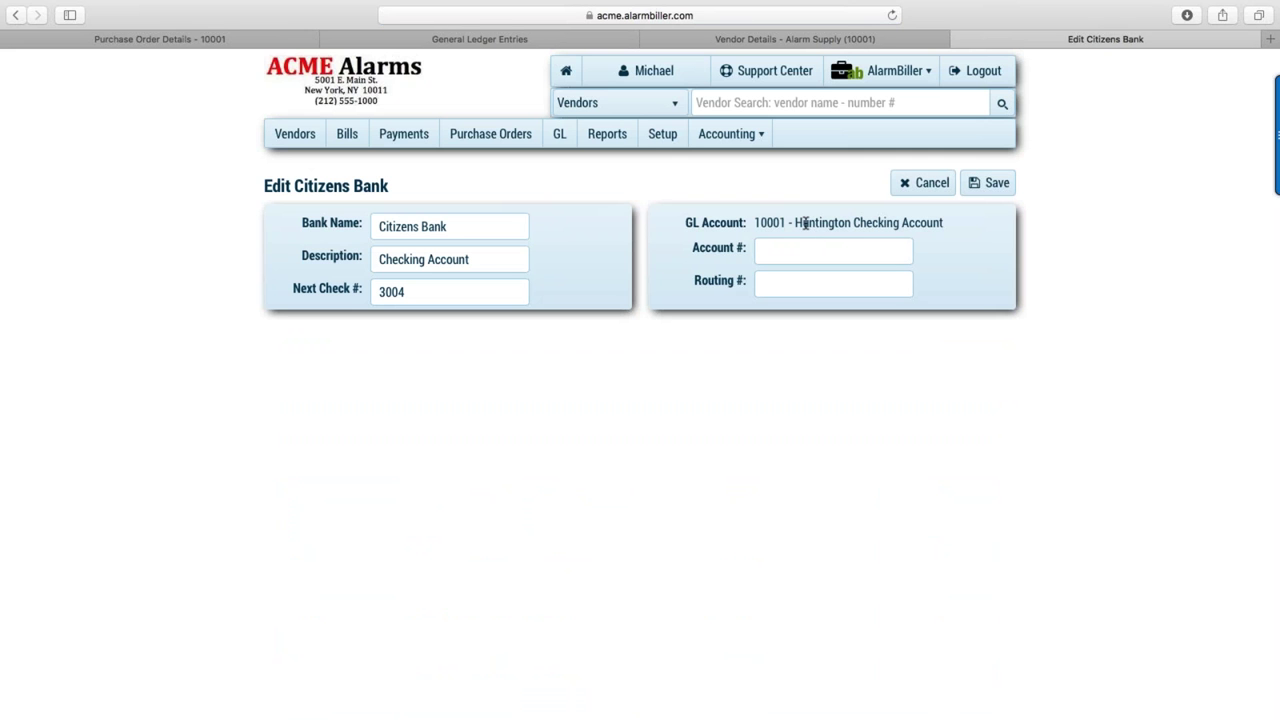
{"action": "left_click", "coordinate": [418, 228]}
{"action": "left_click_drag", "start_coordinate": [418, 228], "coordinate": [313, 220]}
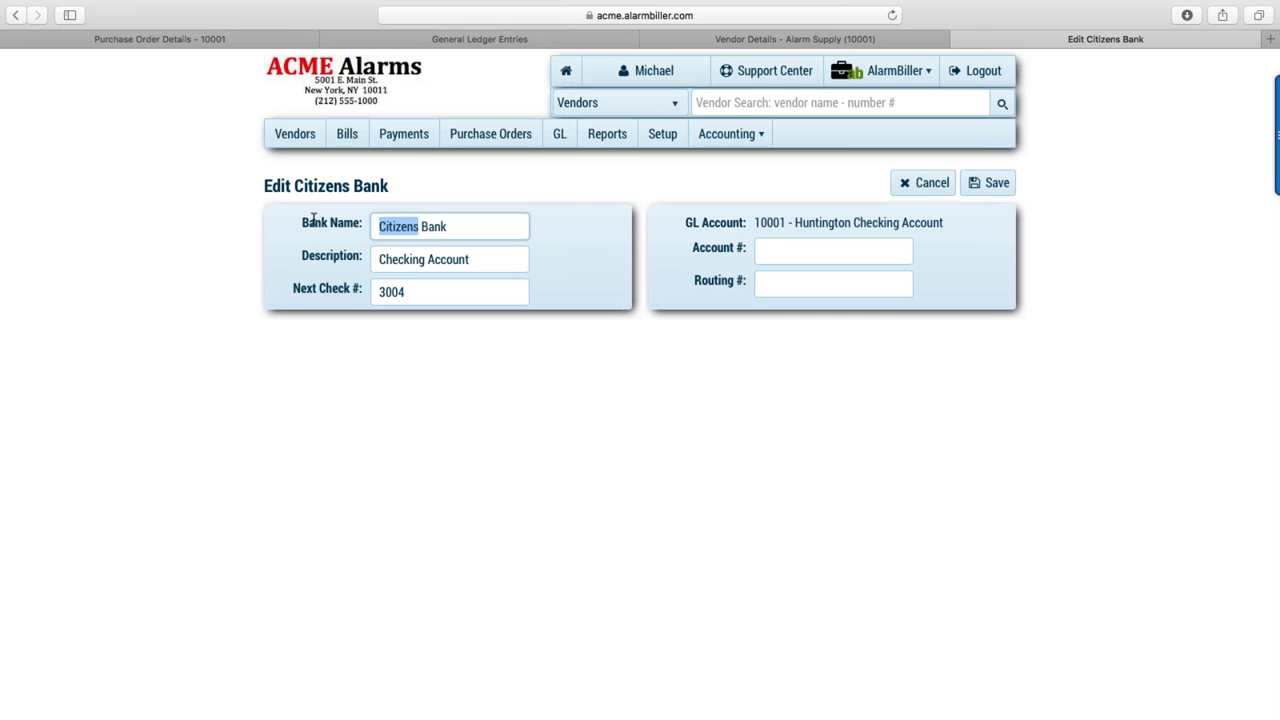
{"action": "type", "text": "Huniting"}
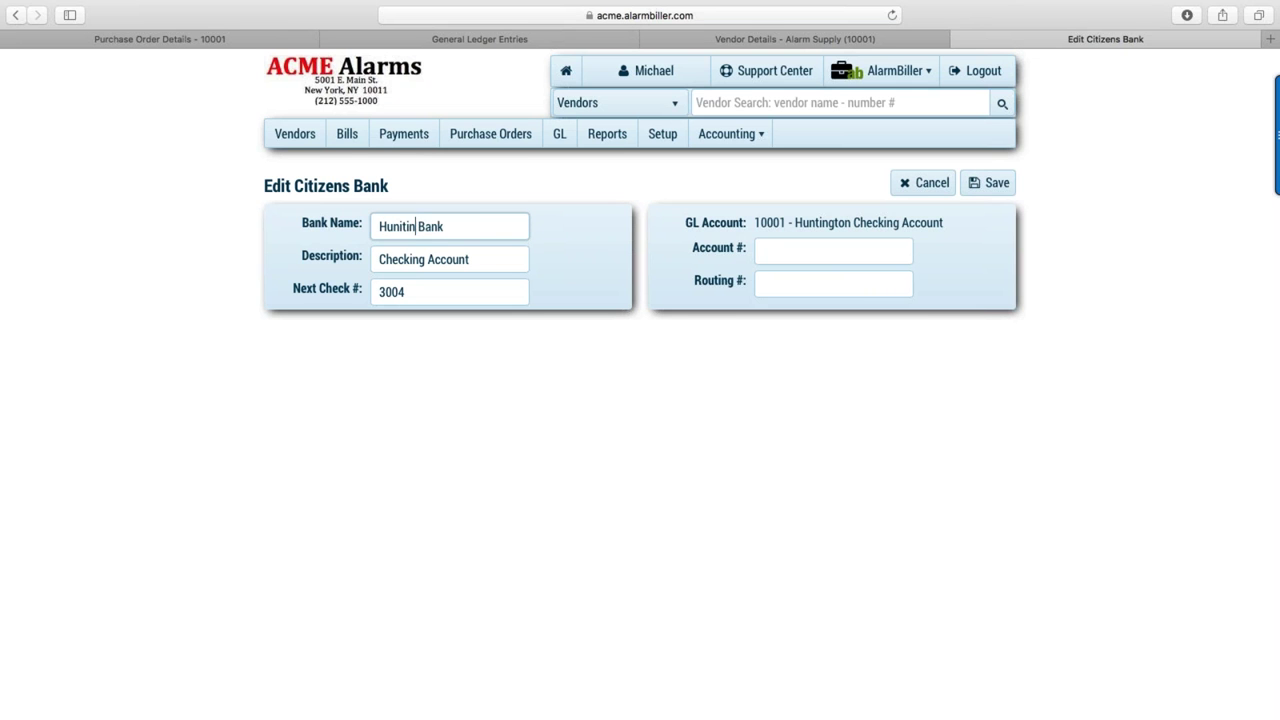
{"action": "type", "text": "ton"}
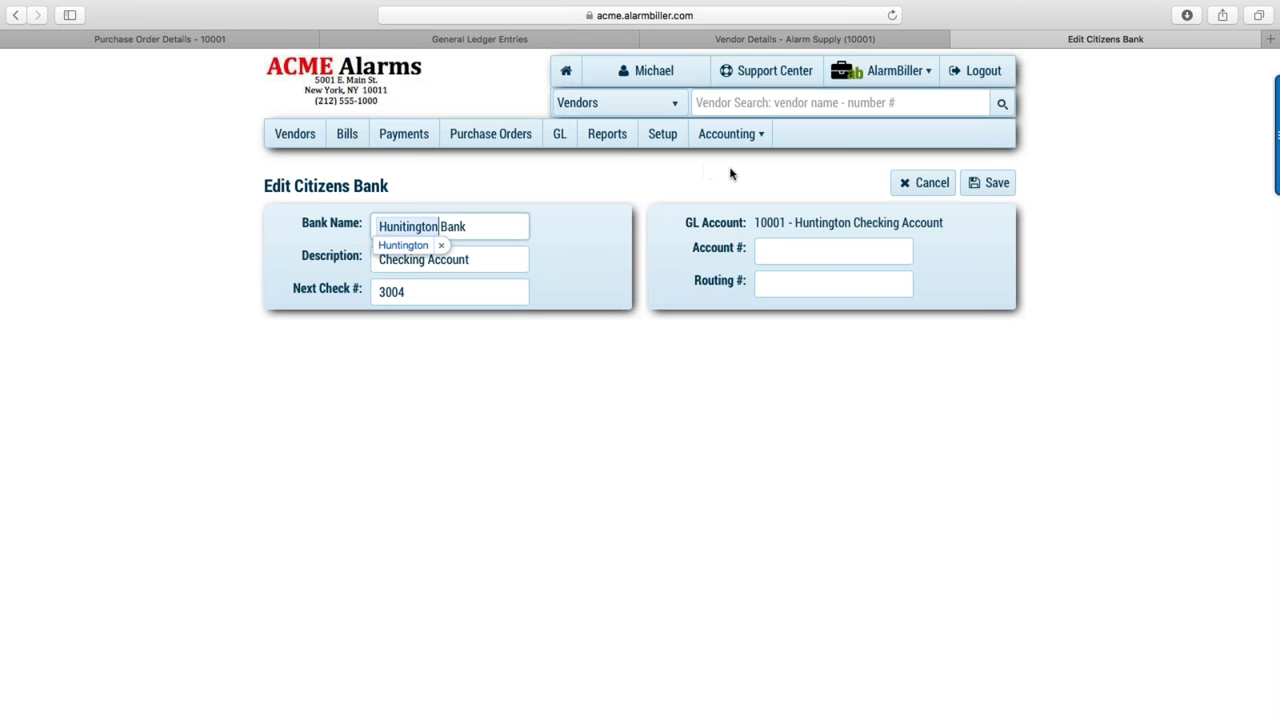
{"action": "left_click", "coordinate": [1002, 182]}
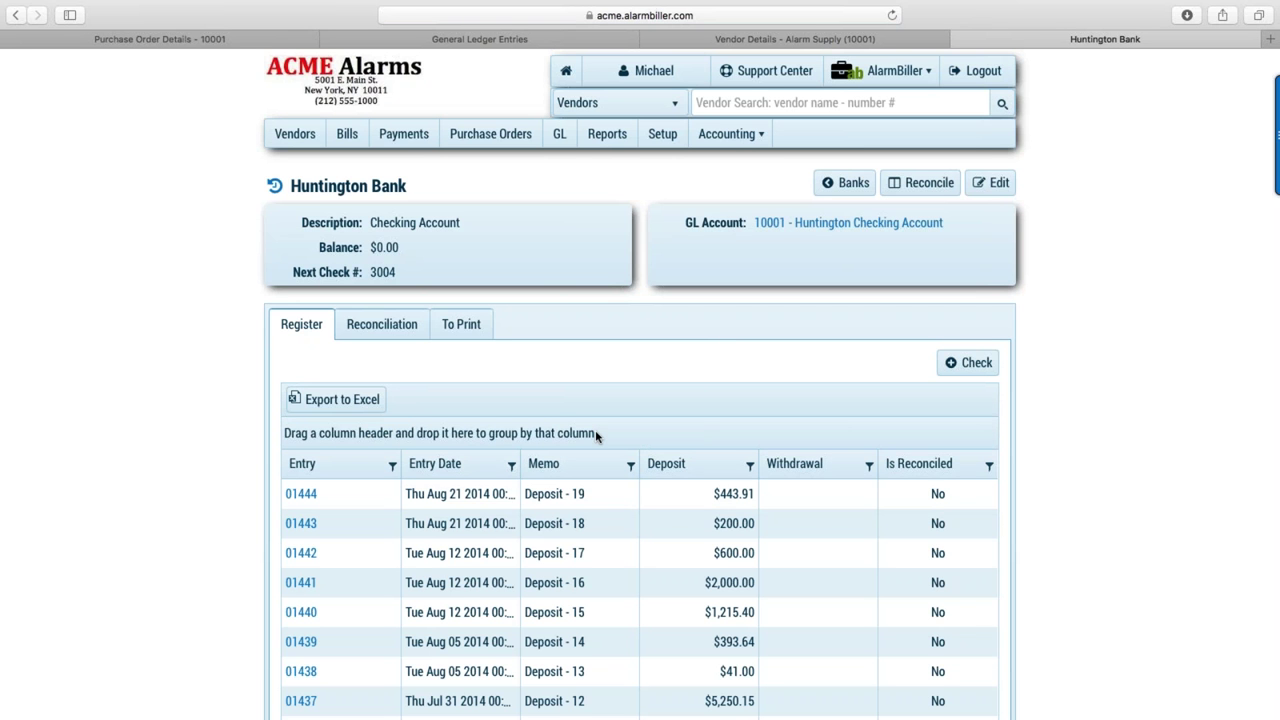
Sort the Huntington Bank register by entry in descending order and examine its vendor payments and deposits.
{"action": "scroll", "coordinate": [595, 430], "scroll_direction": "down", "scroll_amount": 1}
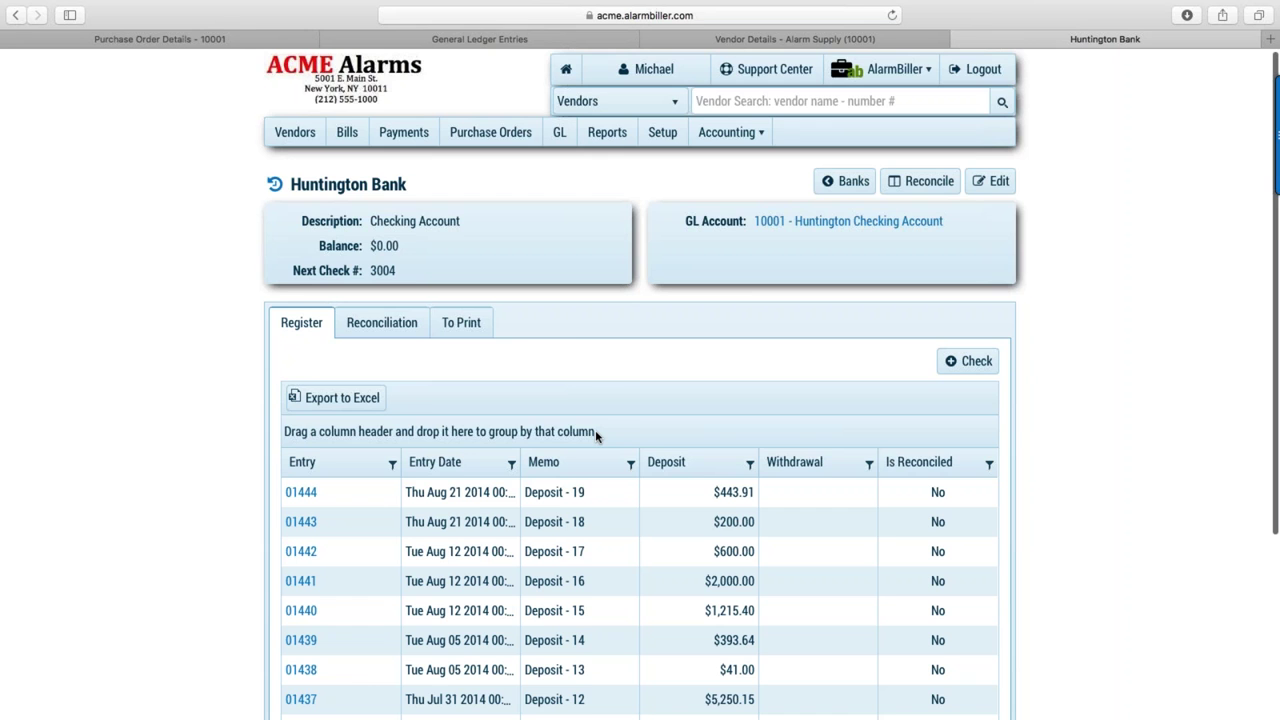
{"action": "scroll", "coordinate": [595, 430], "scroll_direction": "down", "scroll_amount": 5}
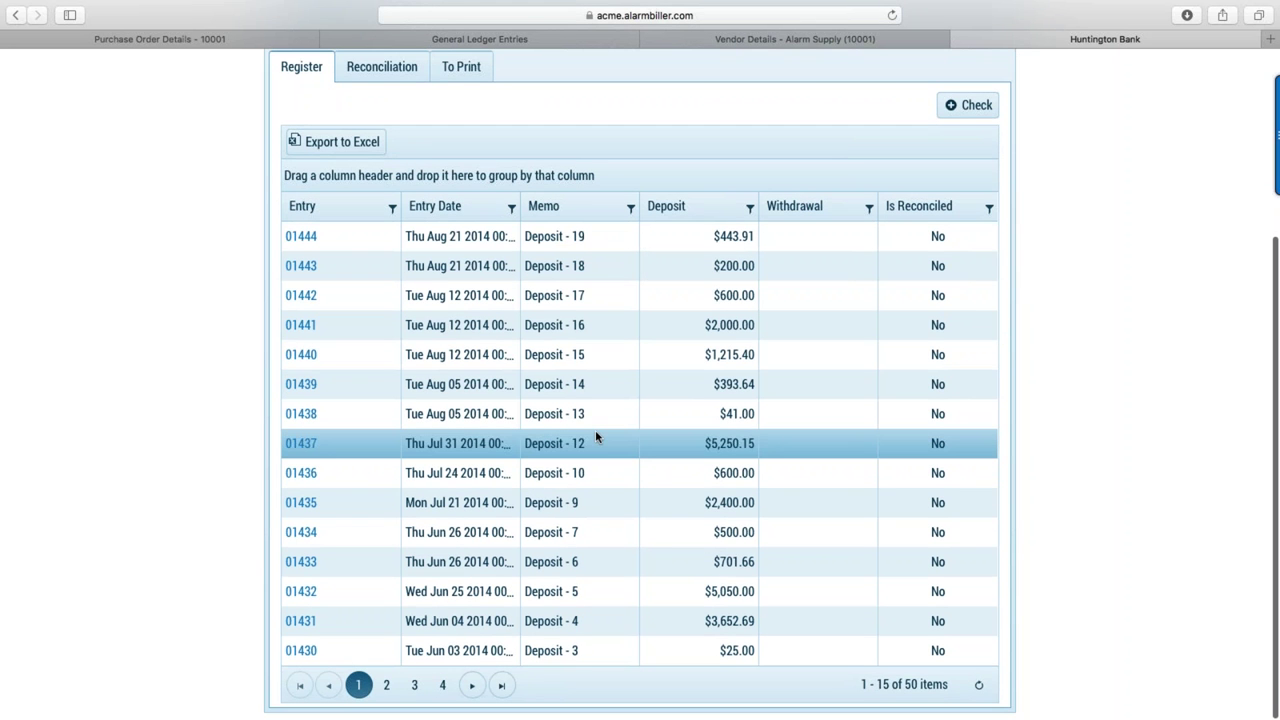
{"action": "left_click", "coordinate": [334, 210]}
{"action": "left_click", "coordinate": [330, 210]}
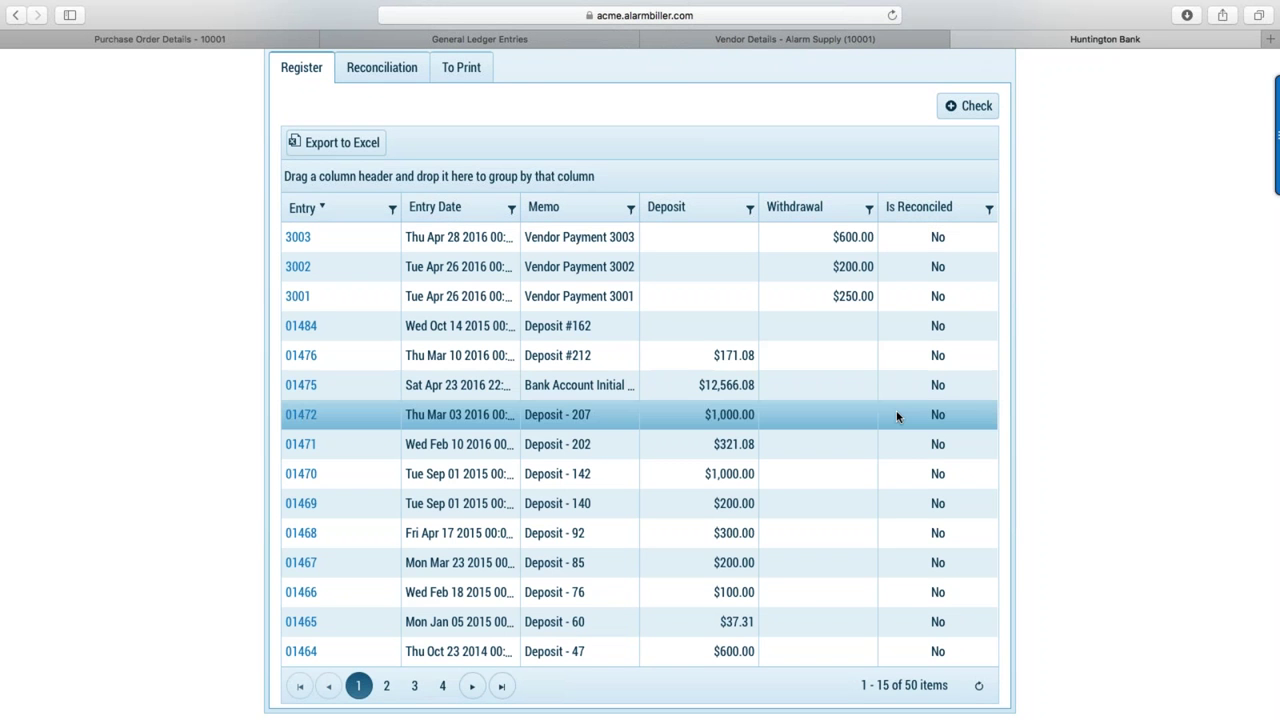
{"action": "scroll", "coordinate": [897, 415], "scroll_direction": "up", "scroll_amount": 5}
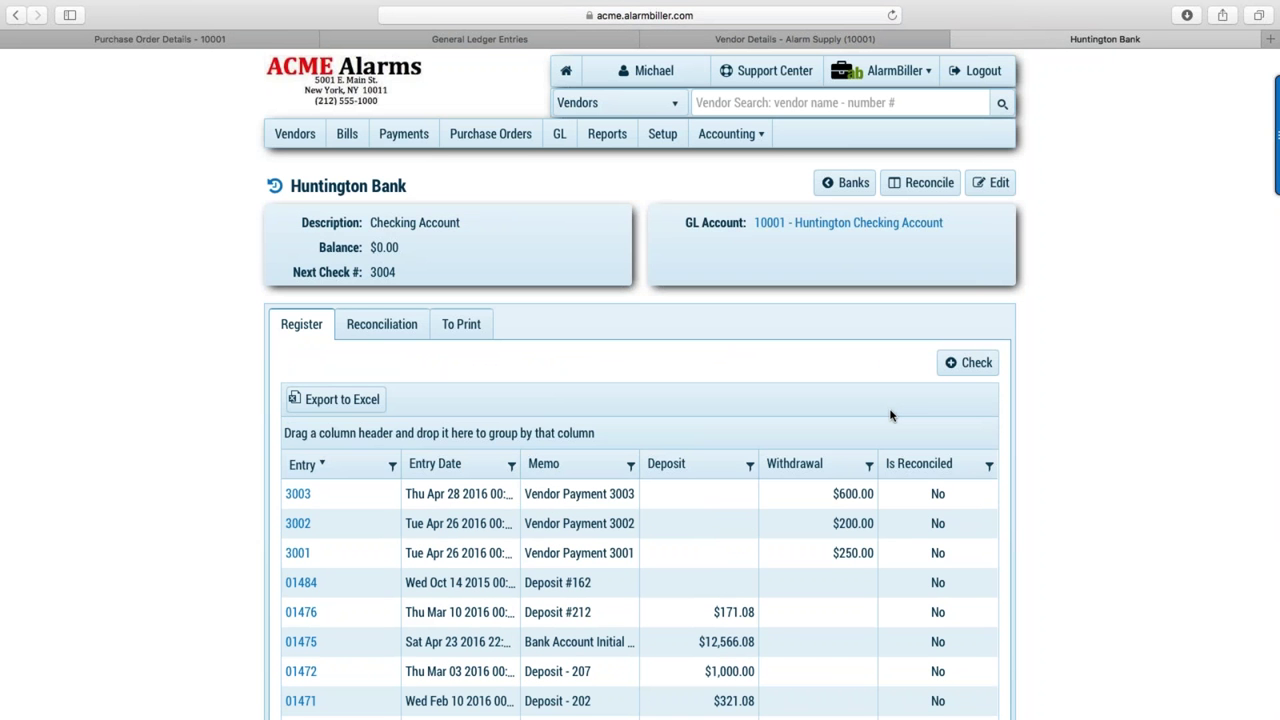
{"action": "scroll", "coordinate": [886, 418], "scroll_direction": "up", "scroll_amount": 1}
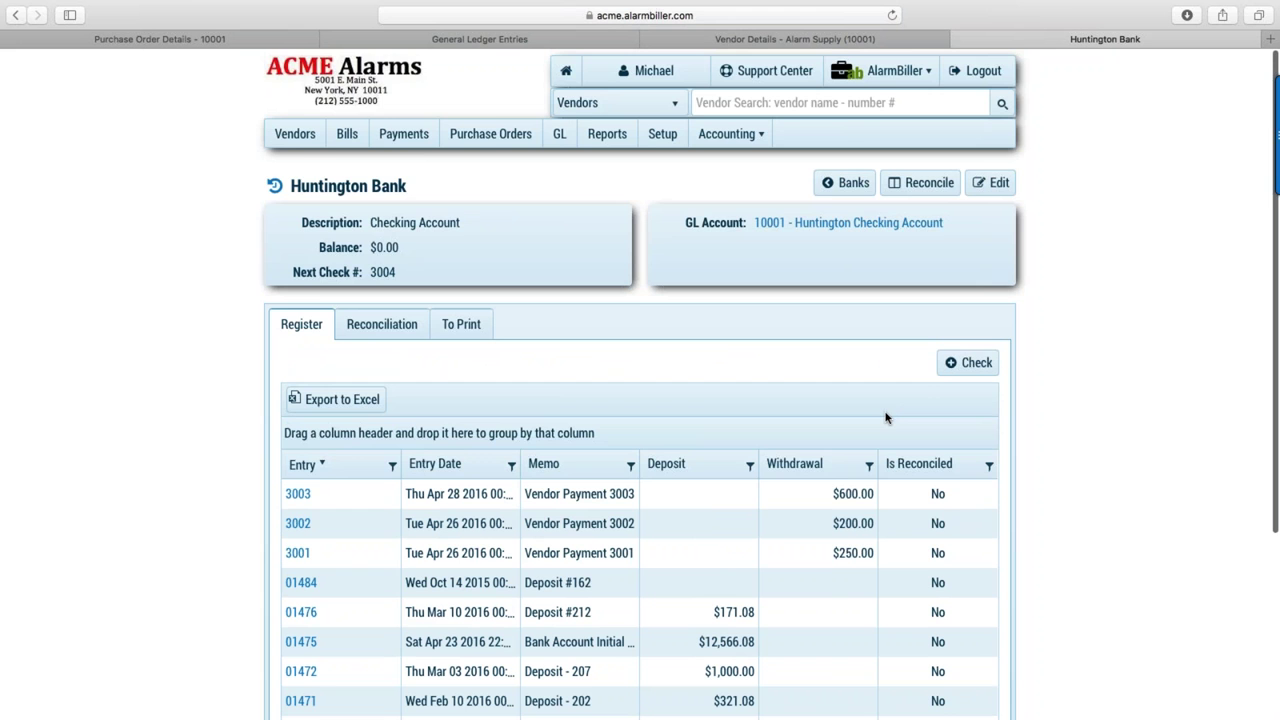
{"action": "scroll", "coordinate": [886, 418], "scroll_direction": "down", "scroll_amount": 4}
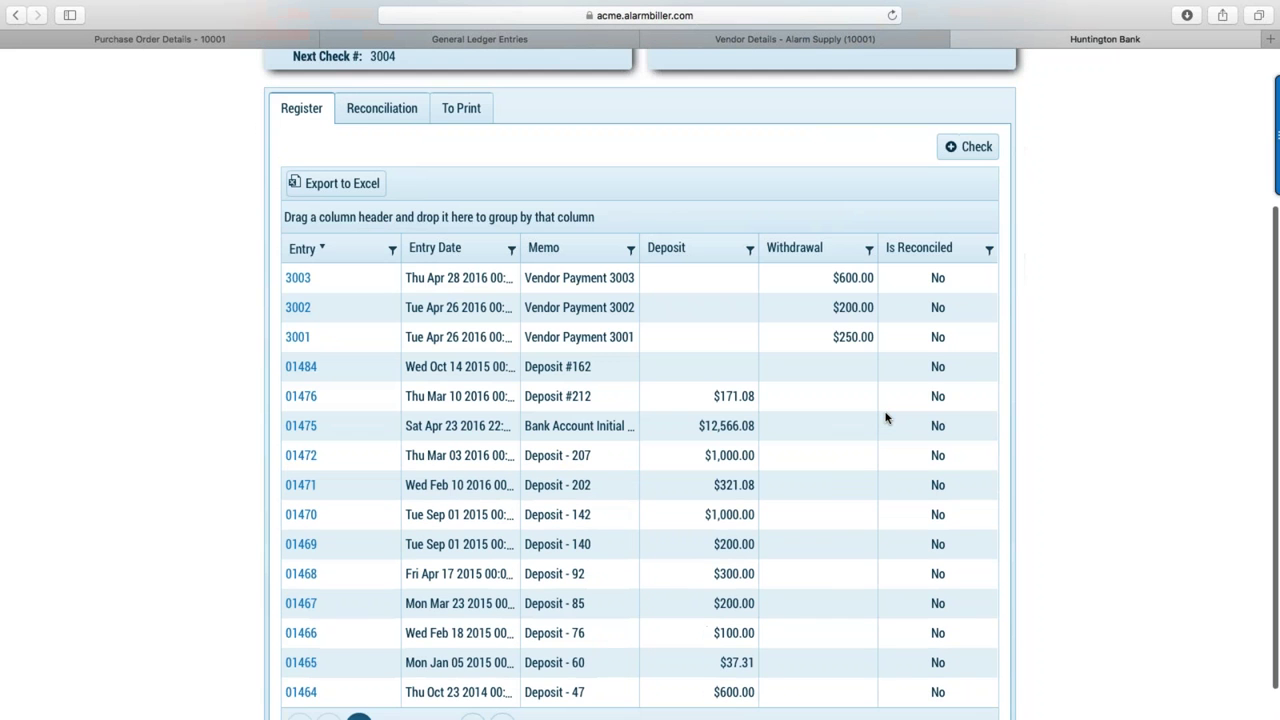
{"action": "scroll", "coordinate": [886, 418], "scroll_direction": "down", "scroll_amount": 1}
{"action": "scroll", "coordinate": [886, 417], "scroll_direction": "up", "scroll_amount": 3}
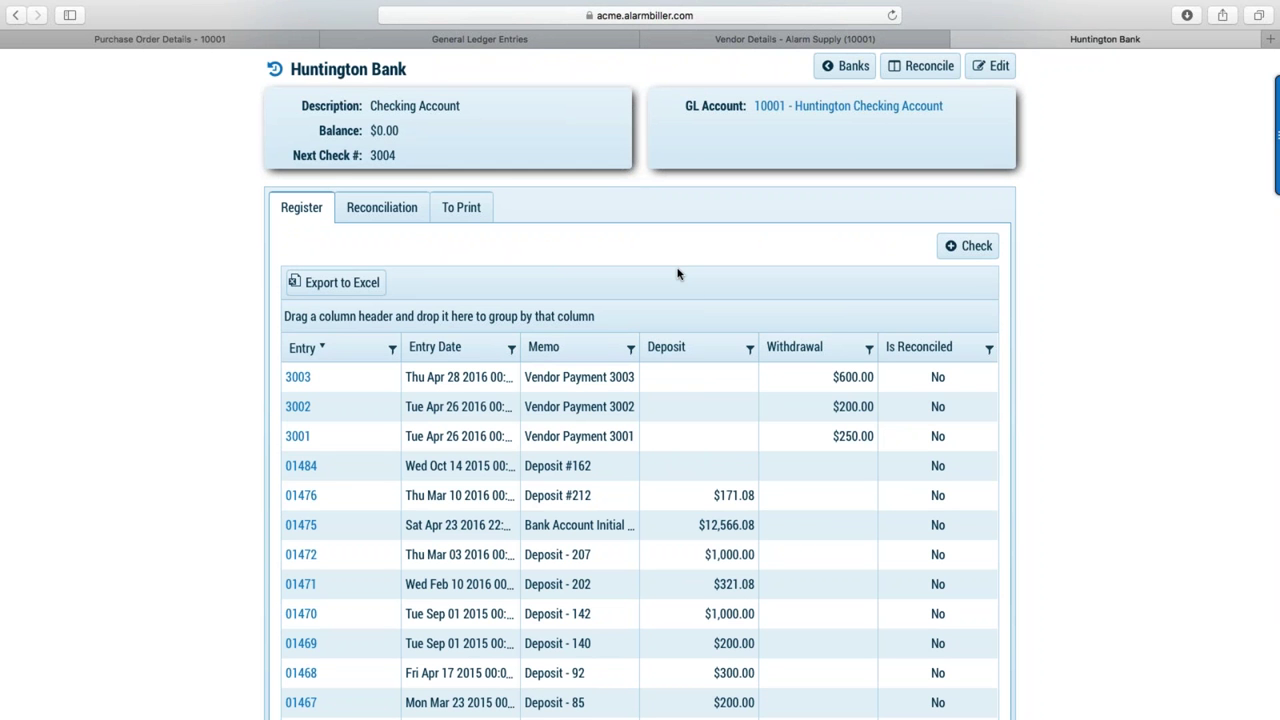
View the bank's past reconciliations and start a new reconciliation with an ending balance of $10,000.00.
{"action": "left_click", "coordinate": [398, 214]}
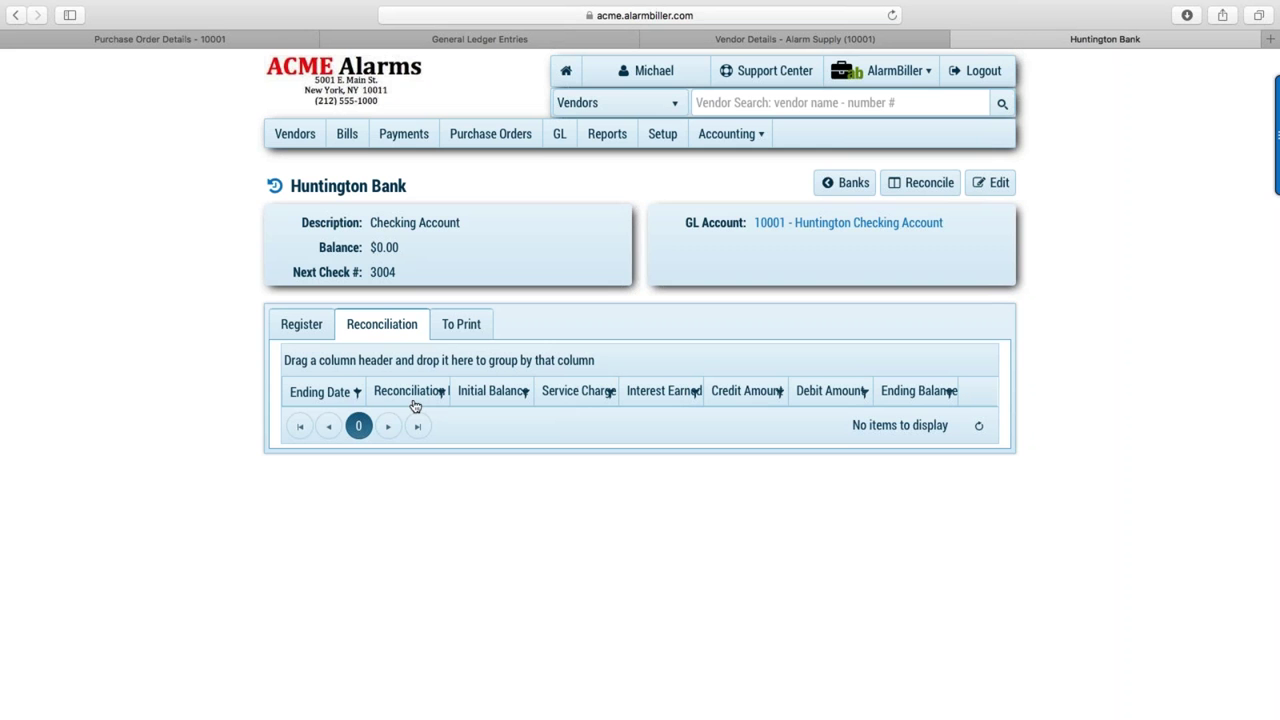
{"action": "left_click", "coordinate": [925, 184]}
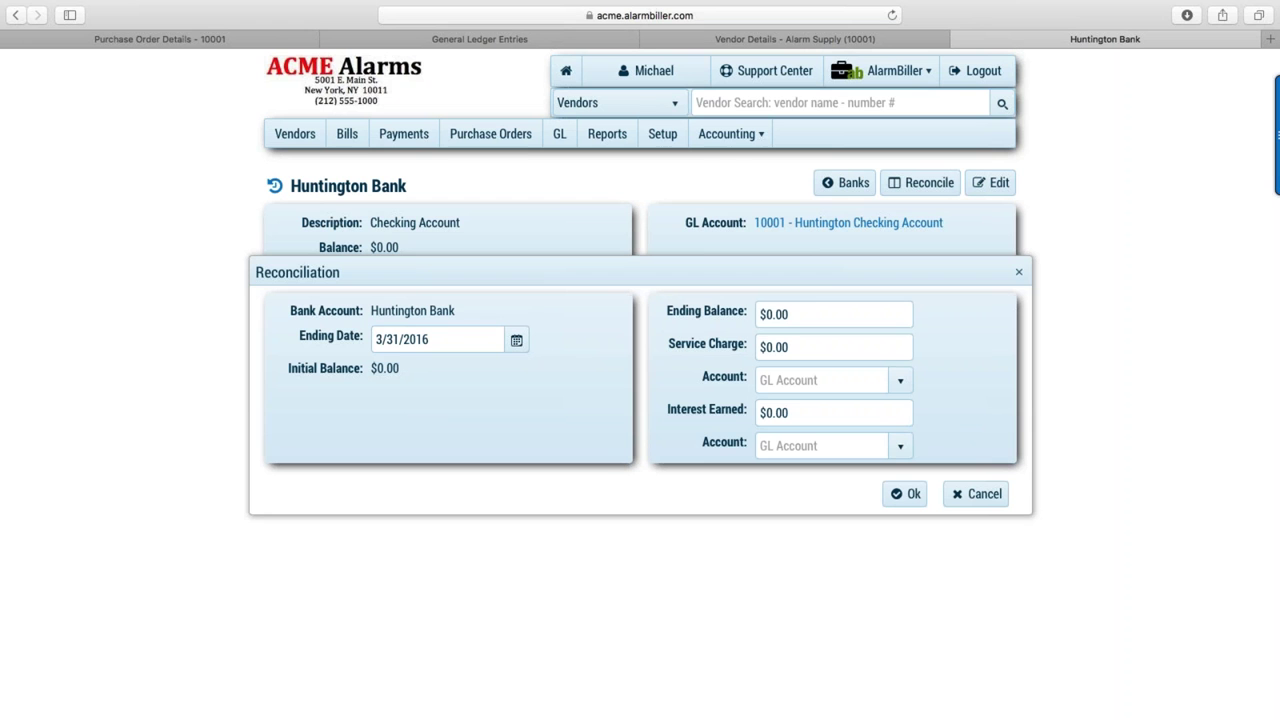
{"action": "left_click", "coordinate": [788, 314]}
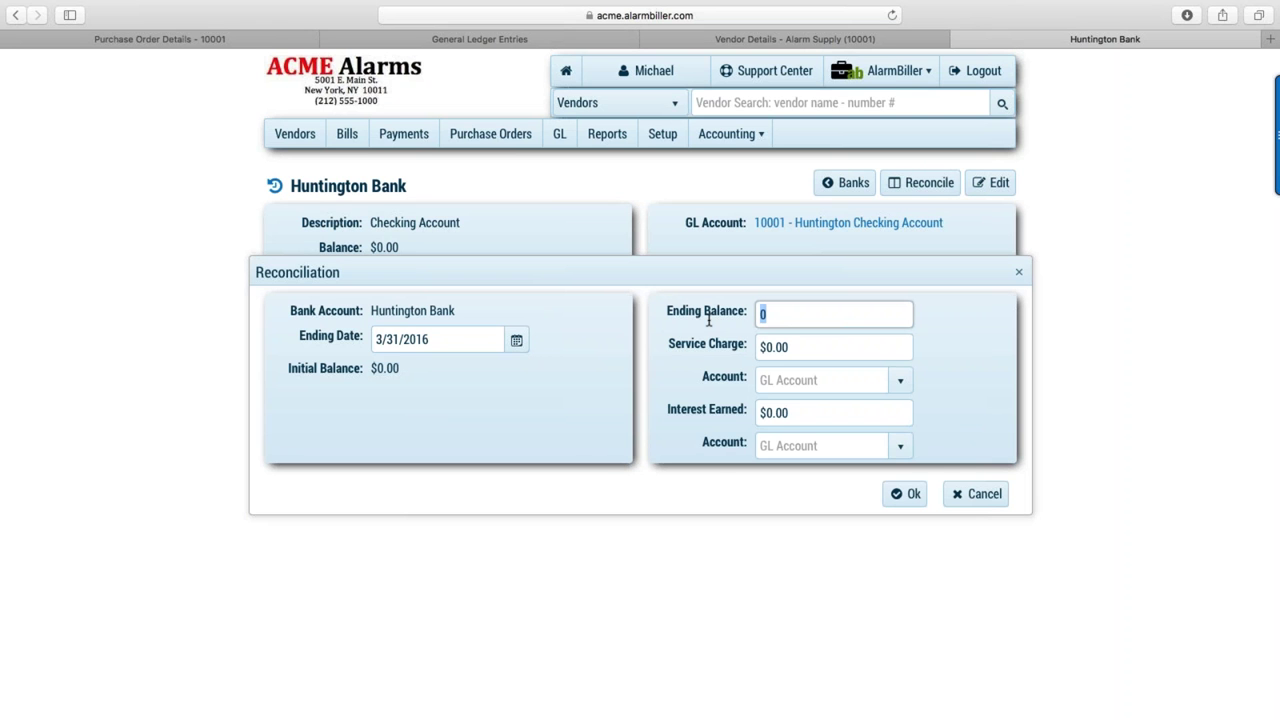
{"action": "type", "text": "10000"}
{"action": "key", "text": "Tab"}
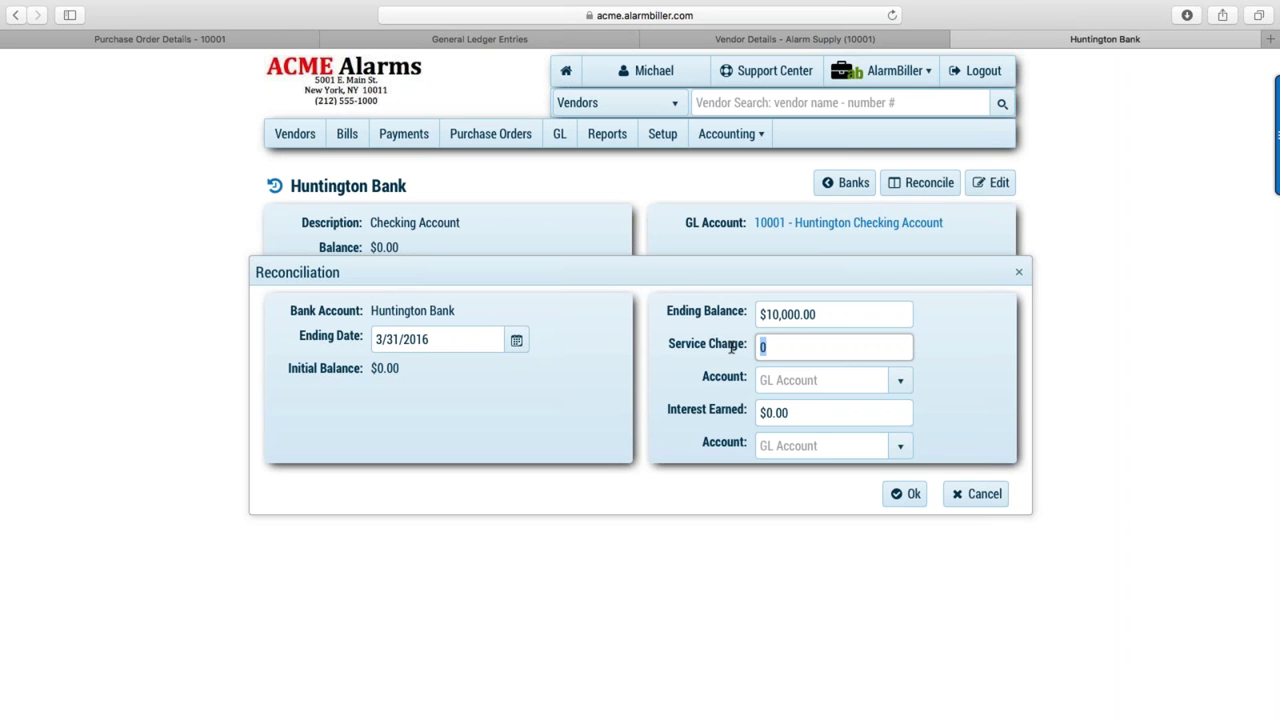
Enter a $25.00 service charge on the reconciliation and assign it to GL account 43000 - Item.
{"action": "type", "text": "25"}
{"action": "key", "text": "Tab"}
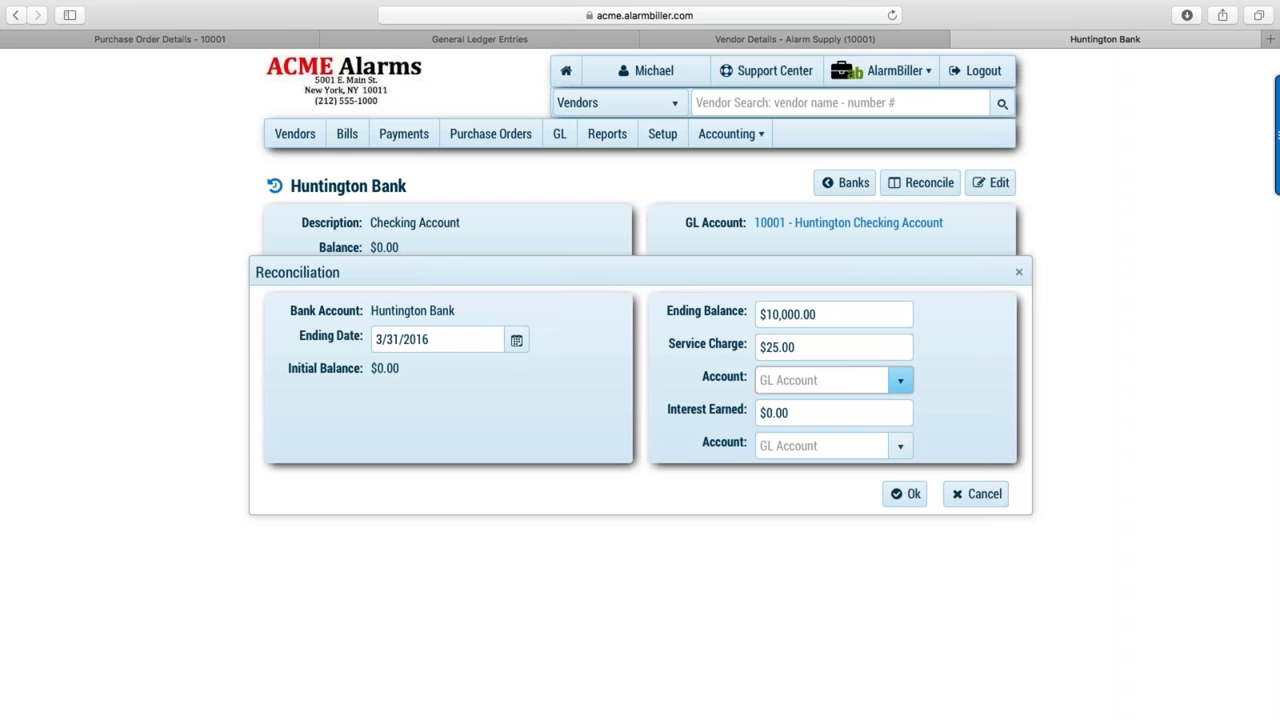
{"action": "left_click", "coordinate": [900, 390]}
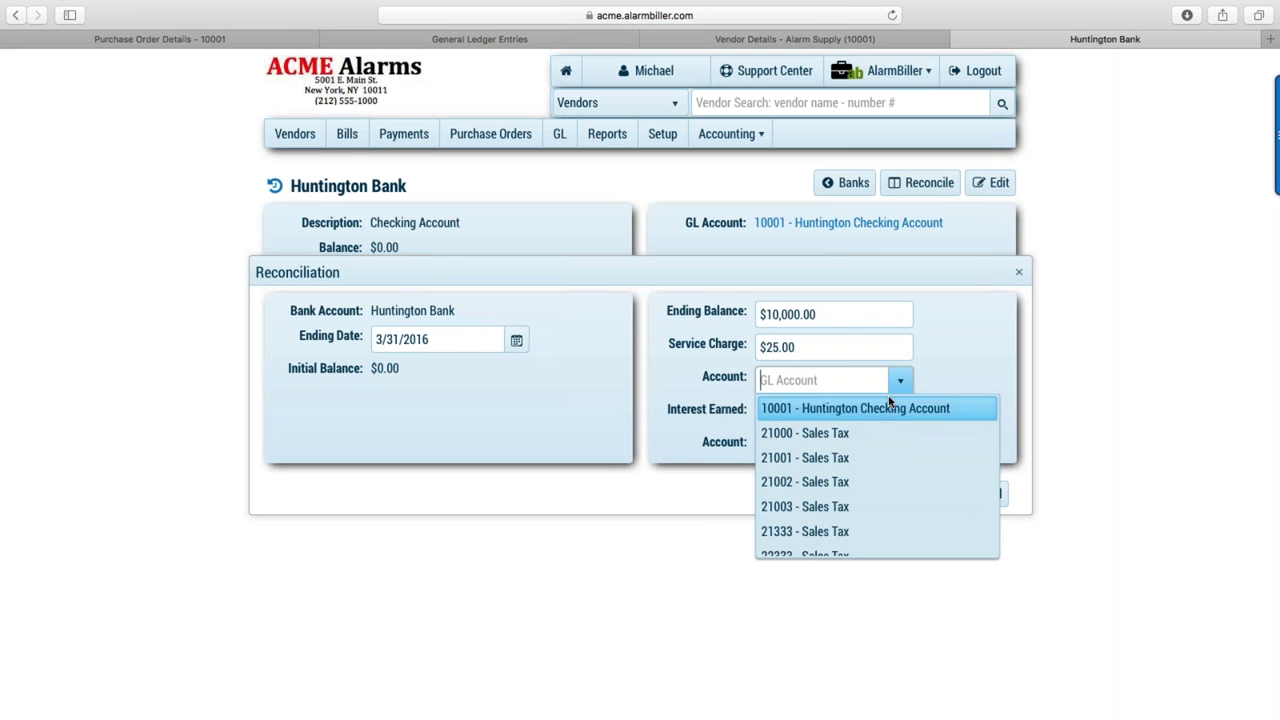
{"action": "scroll", "coordinate": [843, 451], "scroll_direction": "down", "scroll_amount": 3}
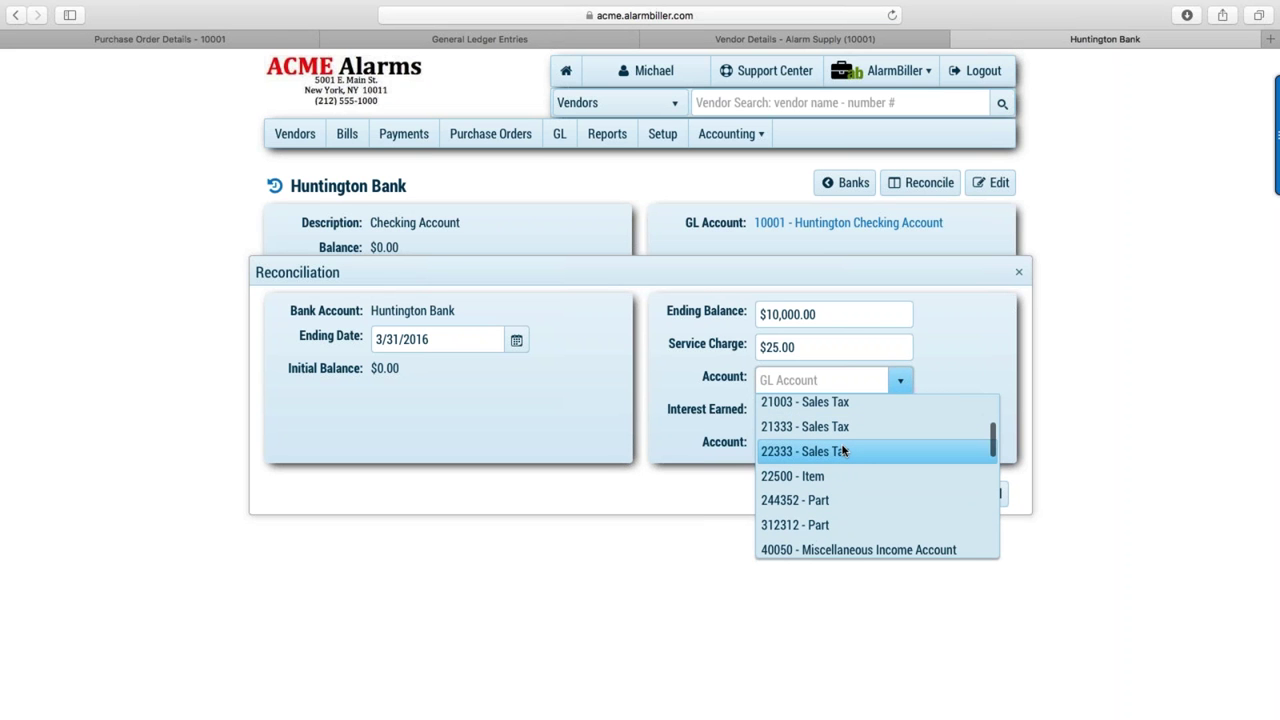
{"action": "scroll", "coordinate": [848, 465], "scroll_direction": "down", "scroll_amount": 3}
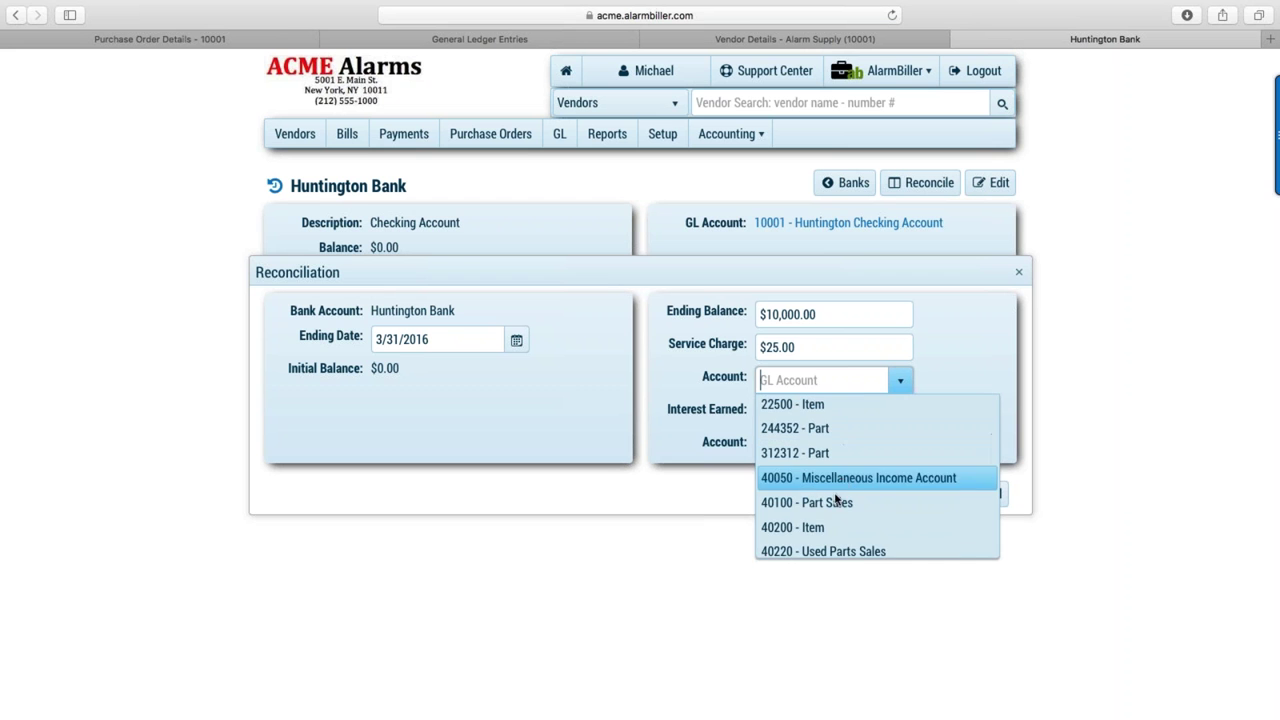
{"action": "scroll", "coordinate": [825, 535], "scroll_direction": "down", "scroll_amount": 4}
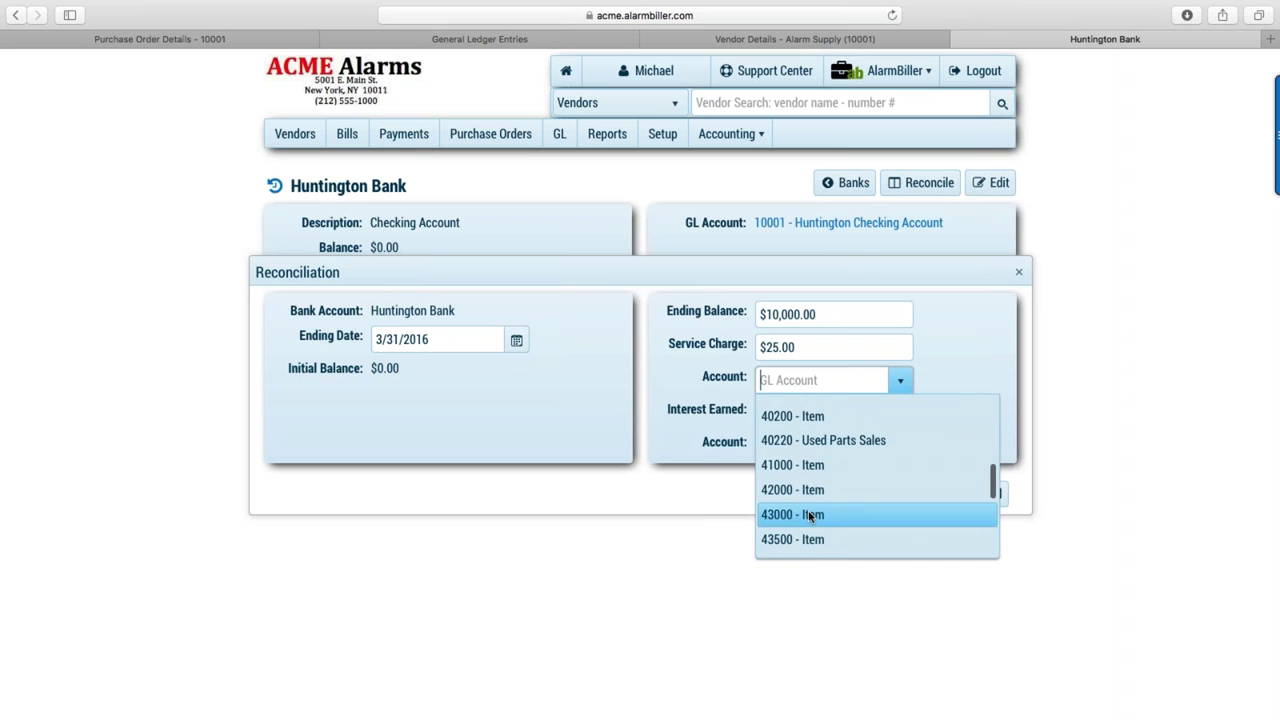
{"action": "left_click", "coordinate": [810, 516]}
Enter $10.00 of interest earned against GL account 21001 - Sales Tax and confirm the reconciliation settings.
{"action": "left_click", "coordinate": [850, 413]}
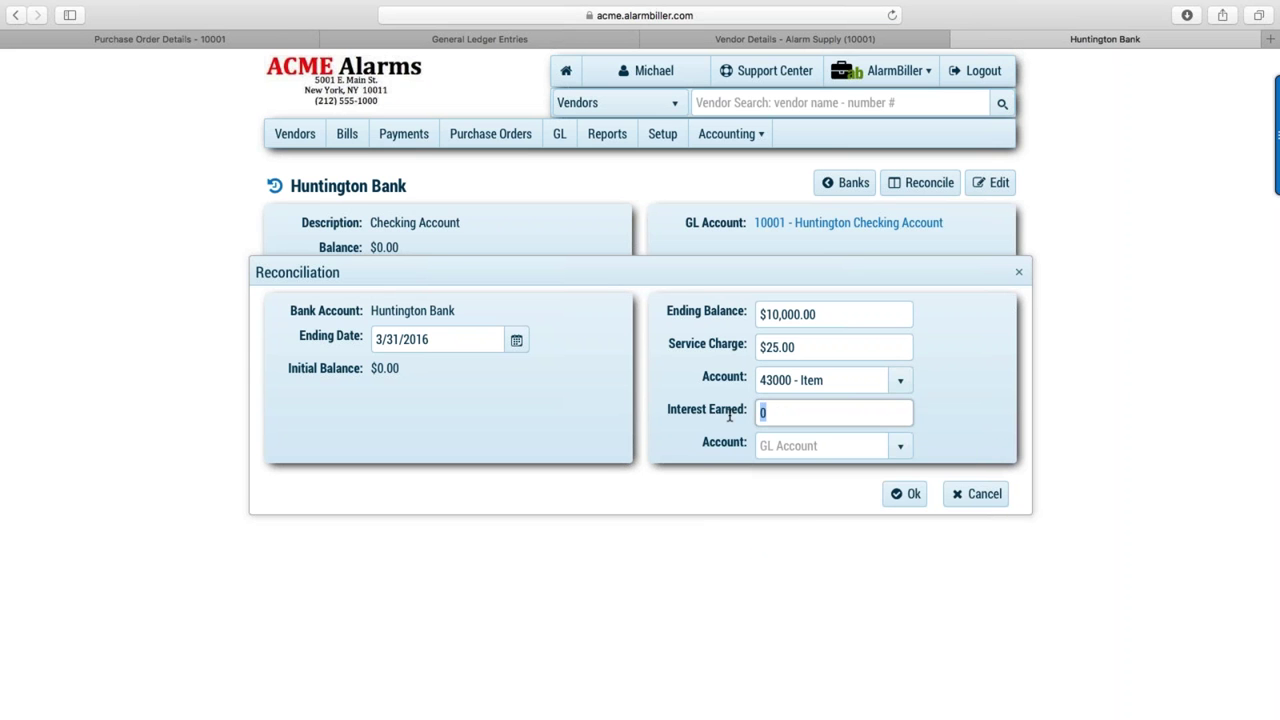
{"action": "type", "text": "10"}
{"action": "key", "text": "Tab"}
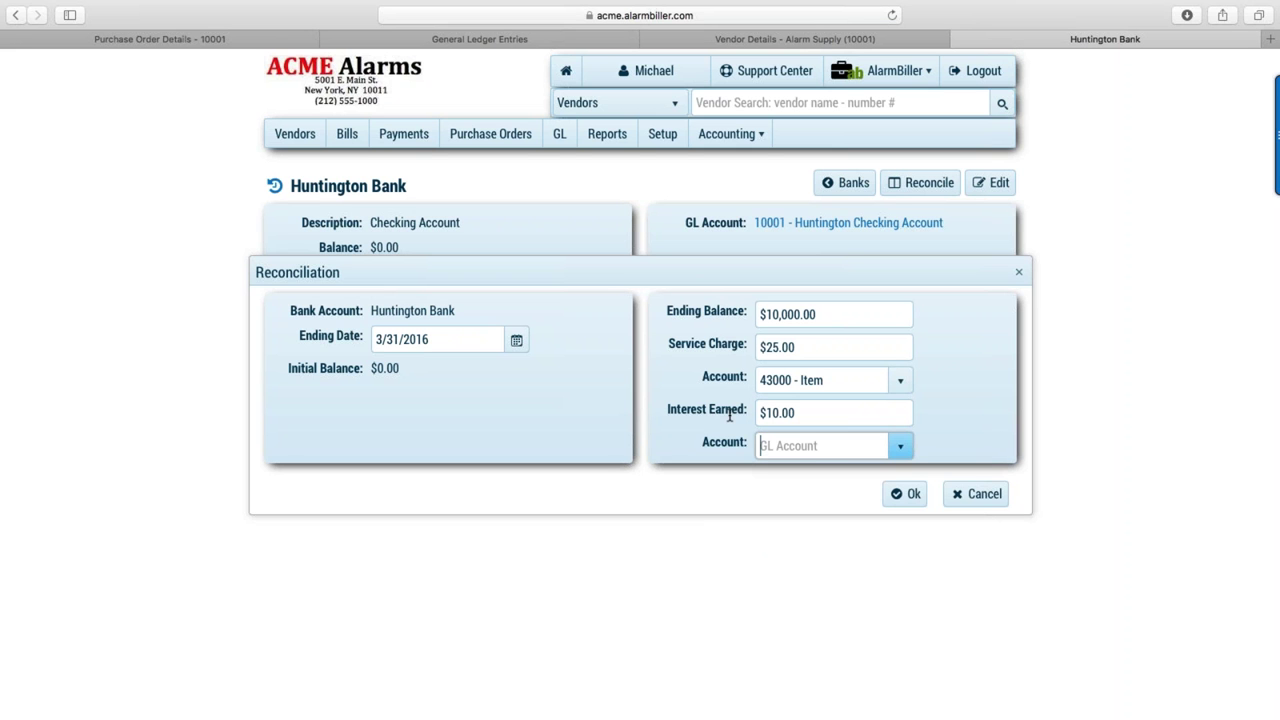
{"action": "left_click", "coordinate": [901, 445]}
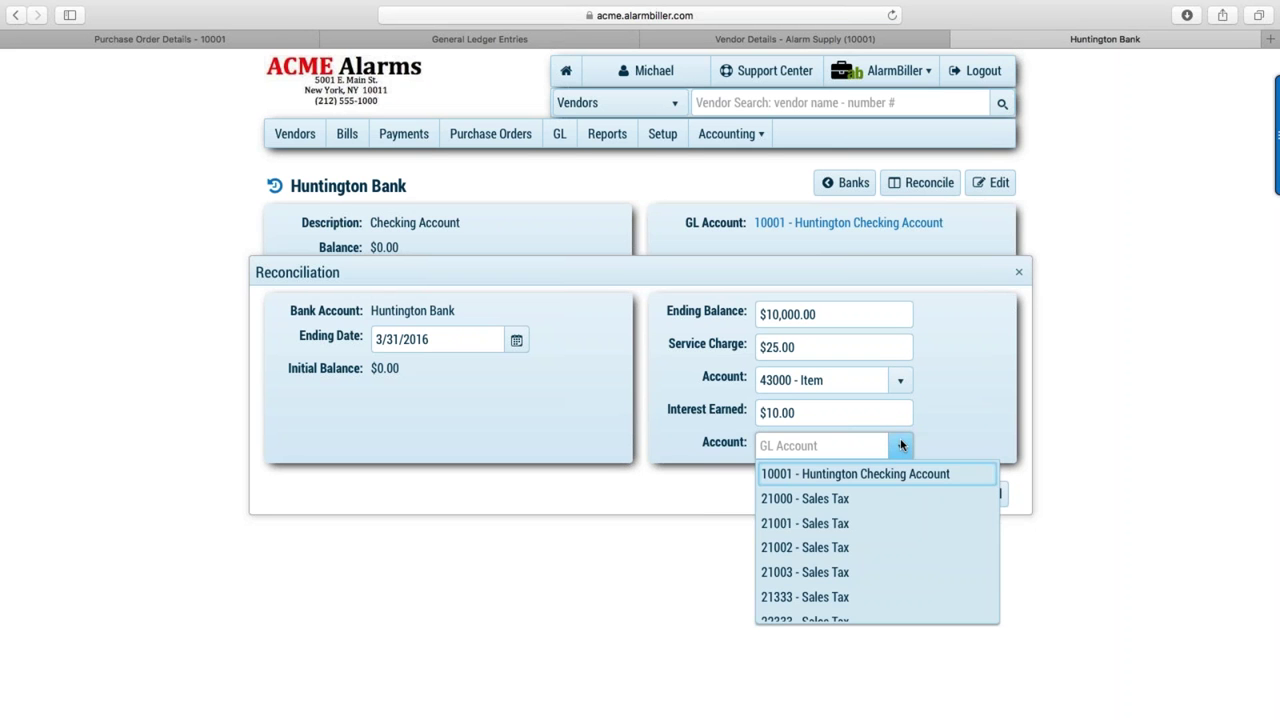
{"action": "left_click", "coordinate": [828, 523]}
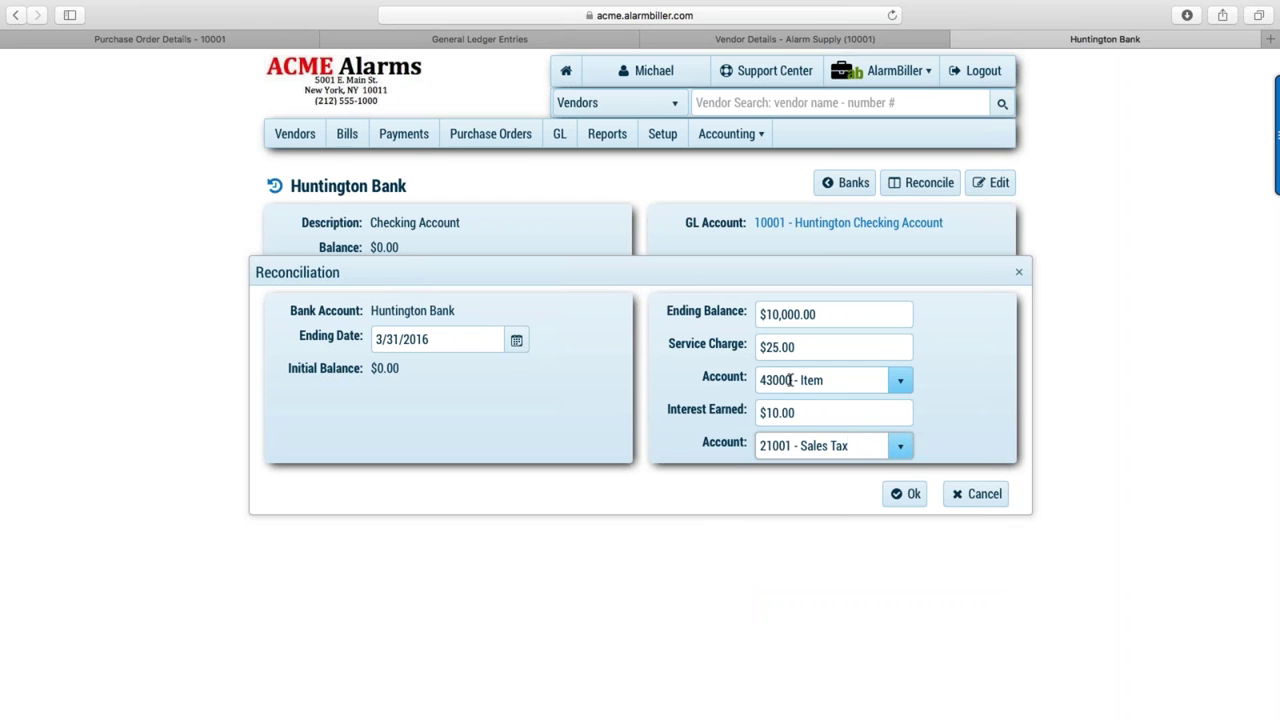
{"action": "left_click", "coordinate": [912, 494]}
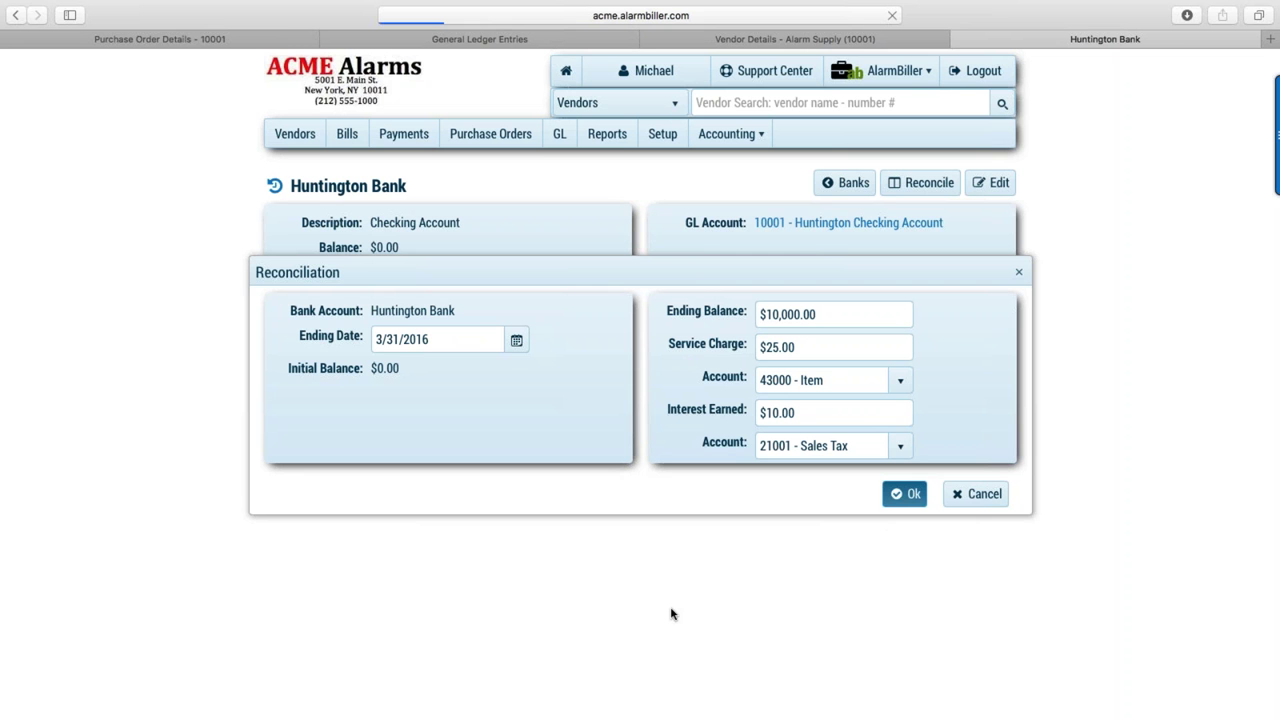
{"action": "left_click", "coordinate": [960, 495]}
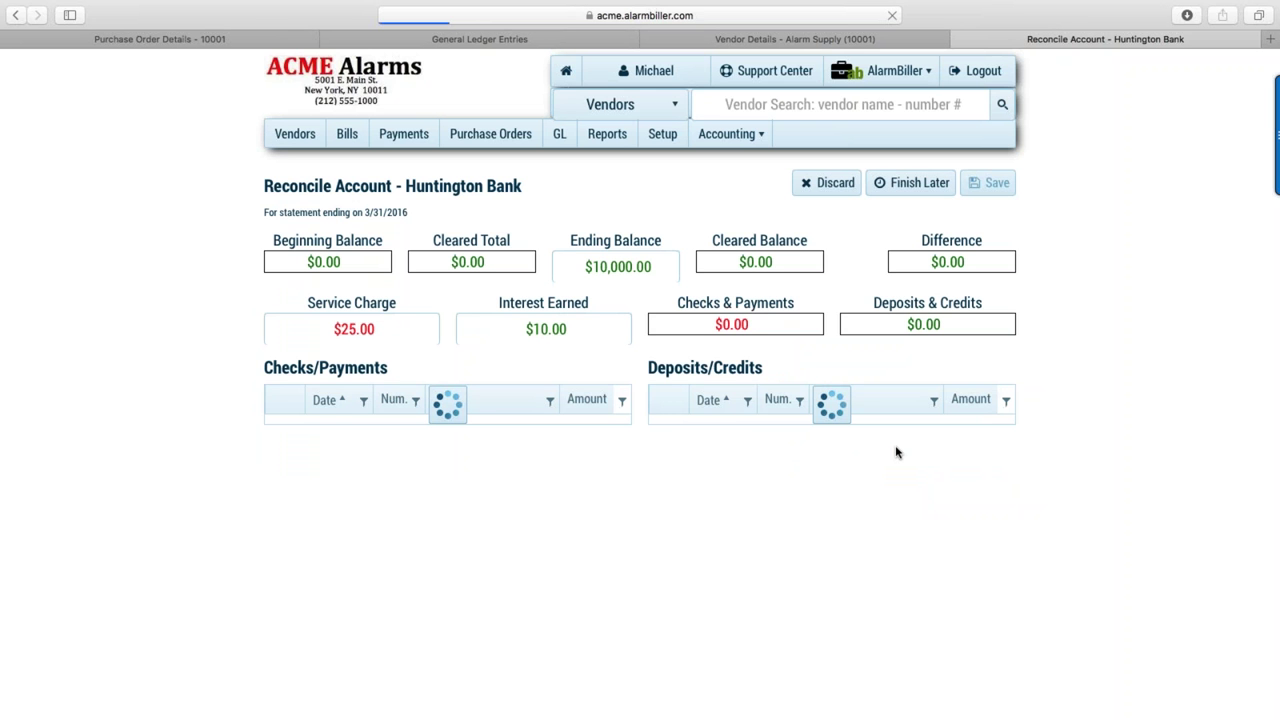
Mark Deposits 2, 3, 4, 5 and 6 as cleared, and set the reconciliation aside with the Finish Later option.
{"action": "left_click", "coordinate": [669, 429]}
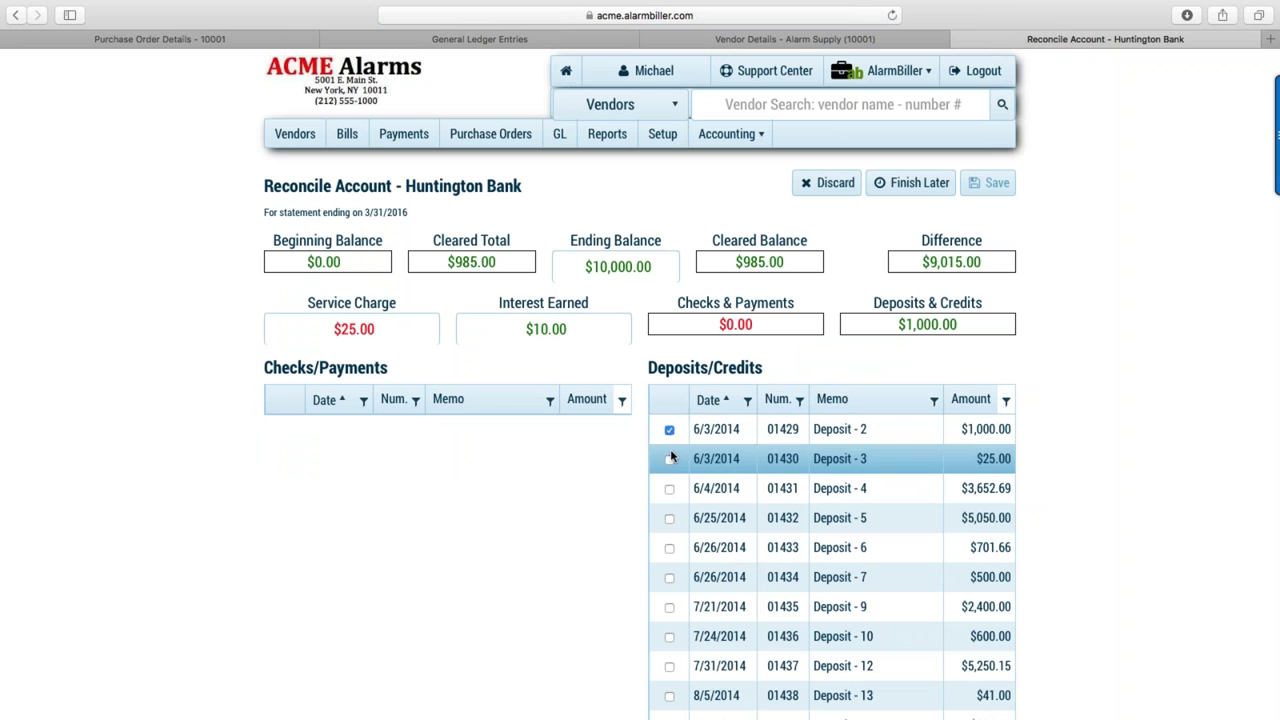
{"action": "left_click", "coordinate": [669, 458]}
{"action": "left_click", "coordinate": [669, 488]}
{"action": "left_click", "coordinate": [669, 518]}
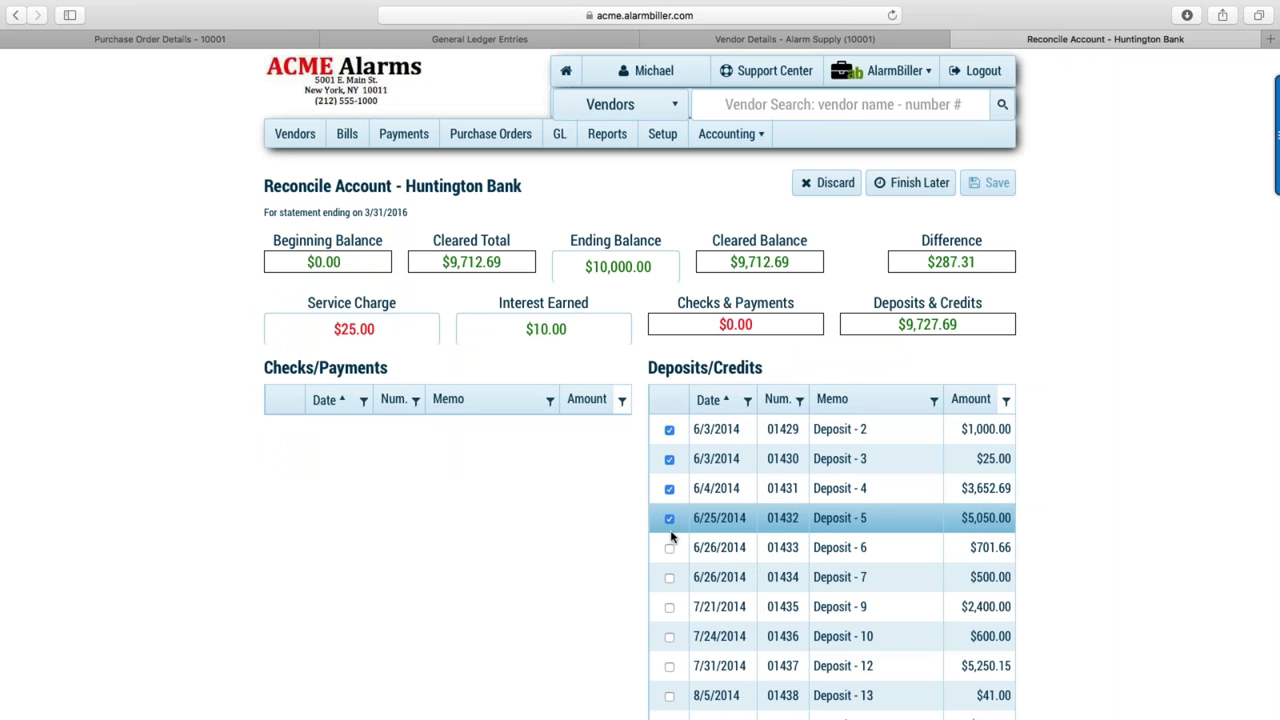
{"action": "left_click", "coordinate": [674, 552]}
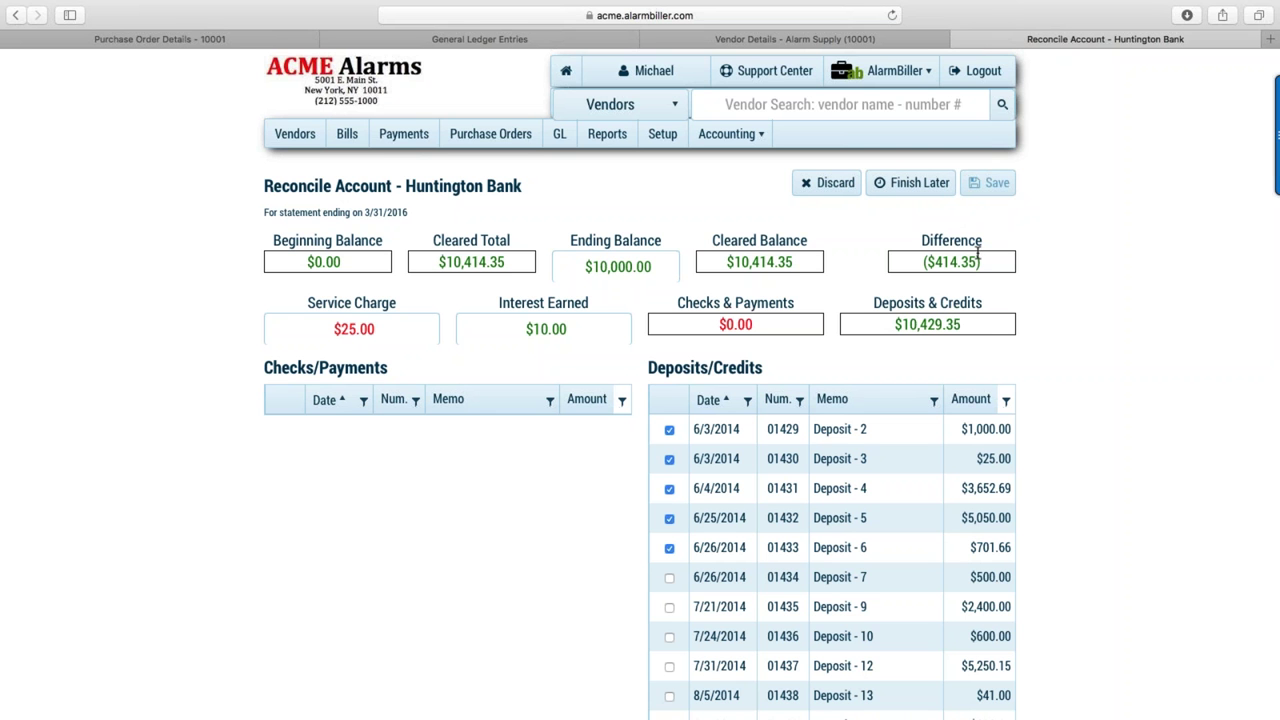
{"action": "left_click_drag", "start_coordinate": [921, 262], "coordinate": [993, 252]}
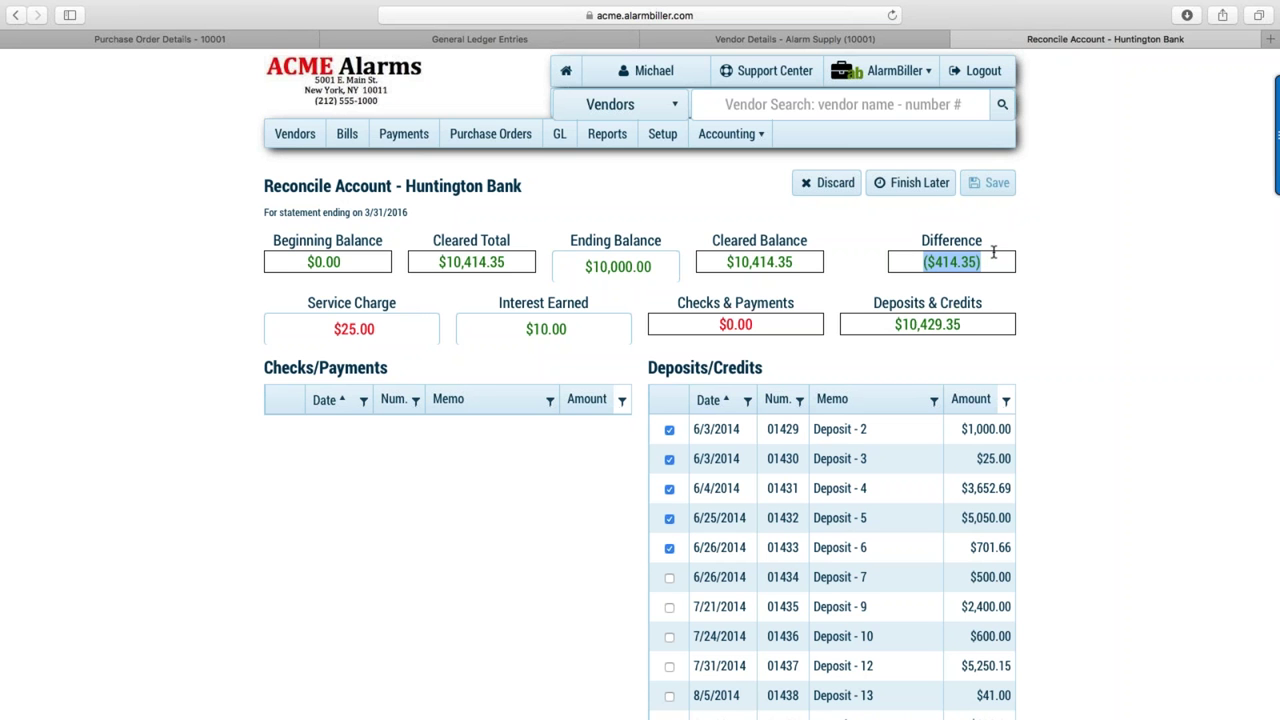
{"action": "left_click", "coordinate": [930, 184]}
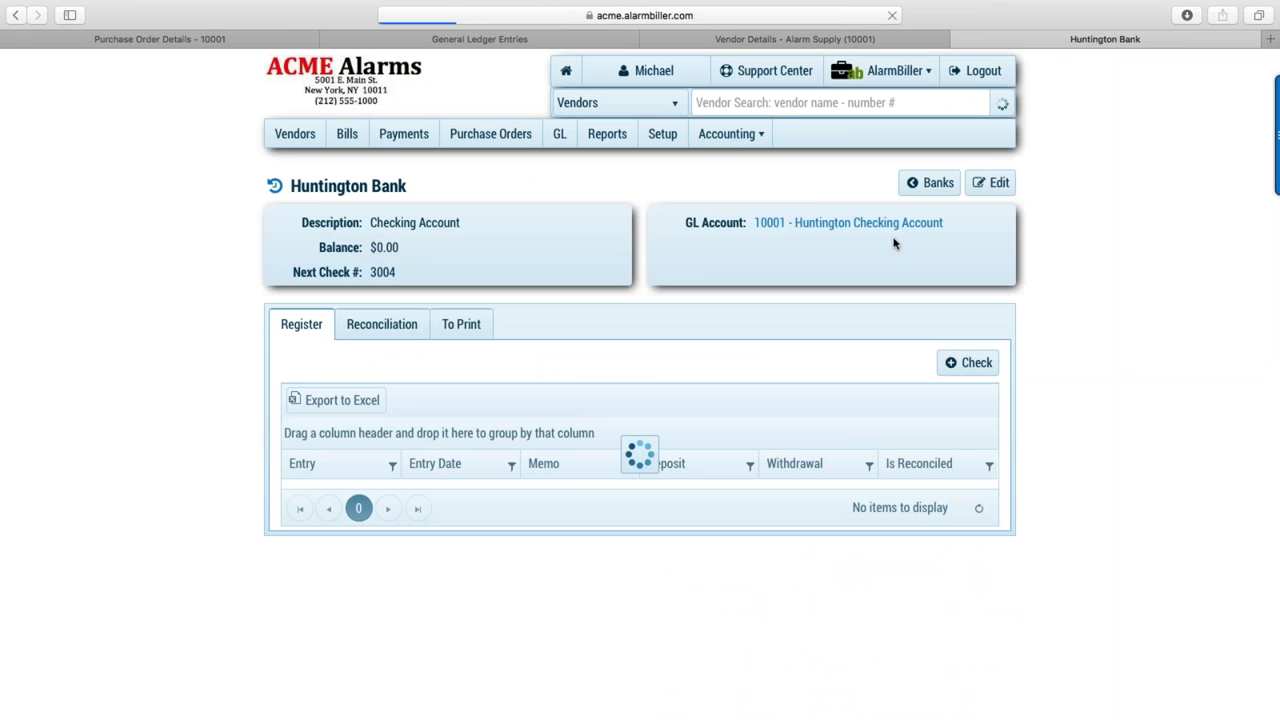
Review the Huntington Bank reconciliation list and its checks waiting to be printed.
{"action": "left_click", "coordinate": [393, 326]}
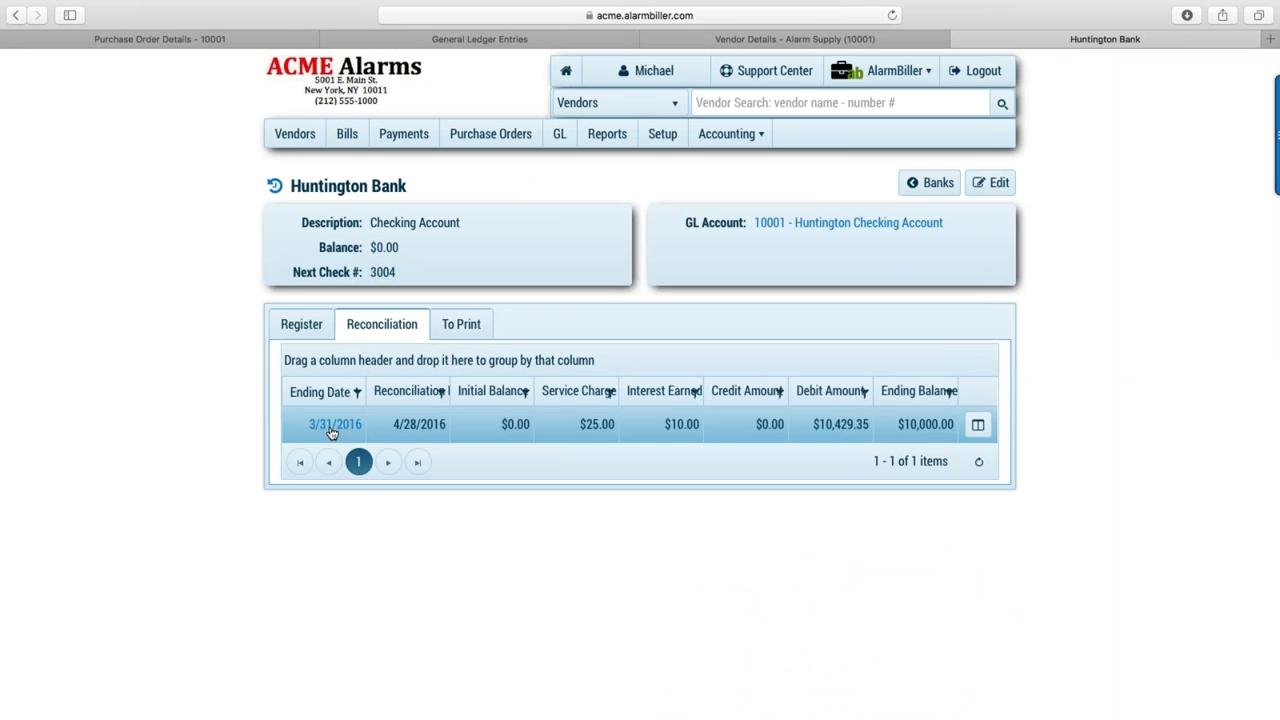
{"action": "left_click", "coordinate": [468, 328]}
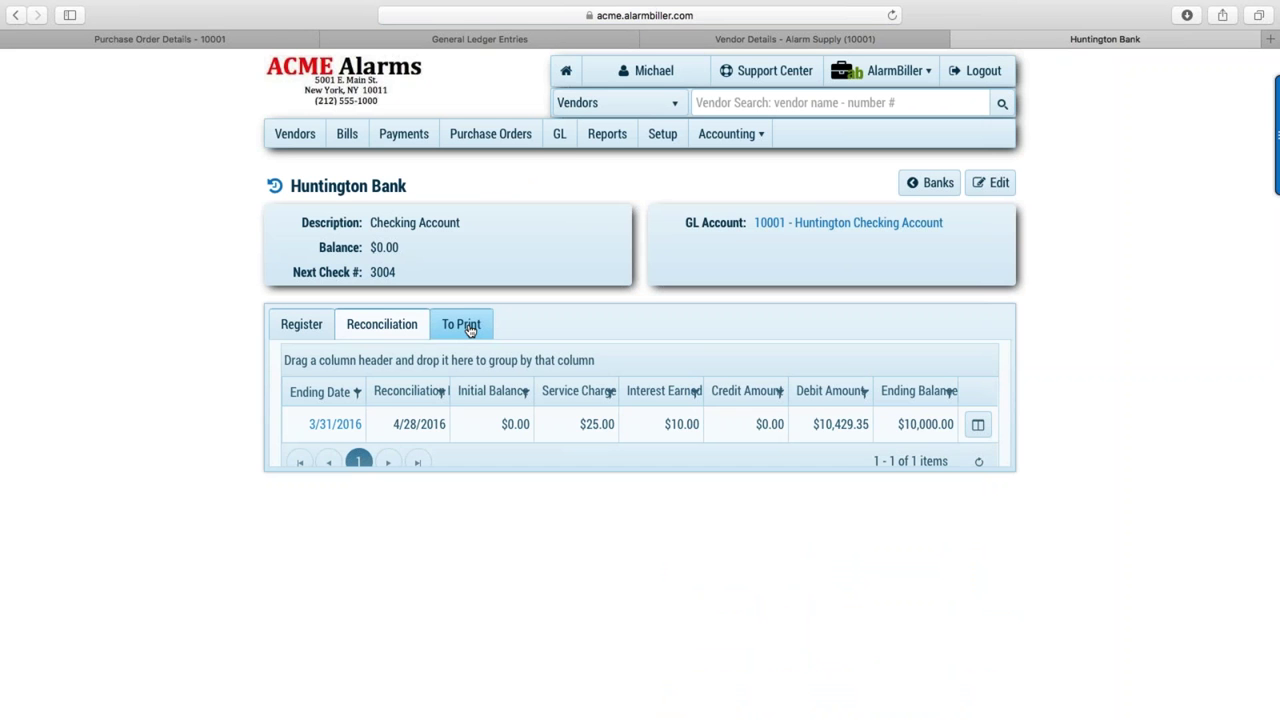
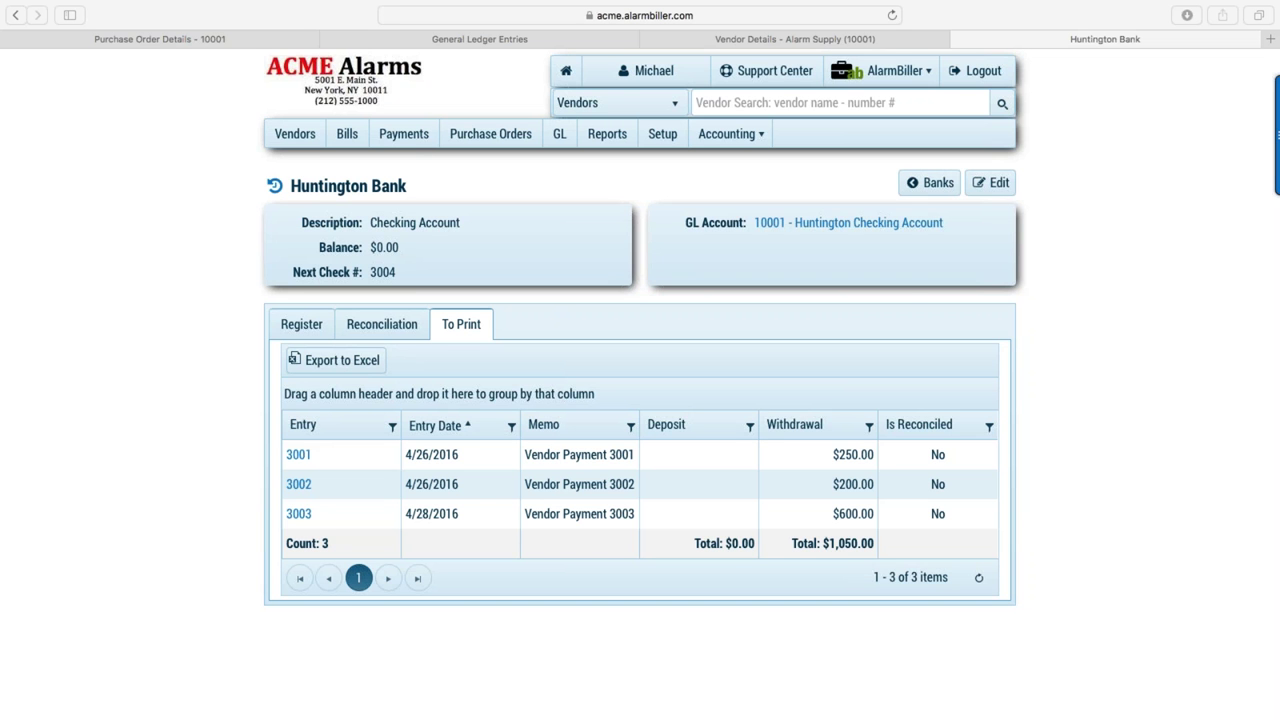
Look at the new payment form for the vendor Alarm Supply with its open bills, and leave it without saving.
{"action": "left_click", "coordinate": [296, 136]}
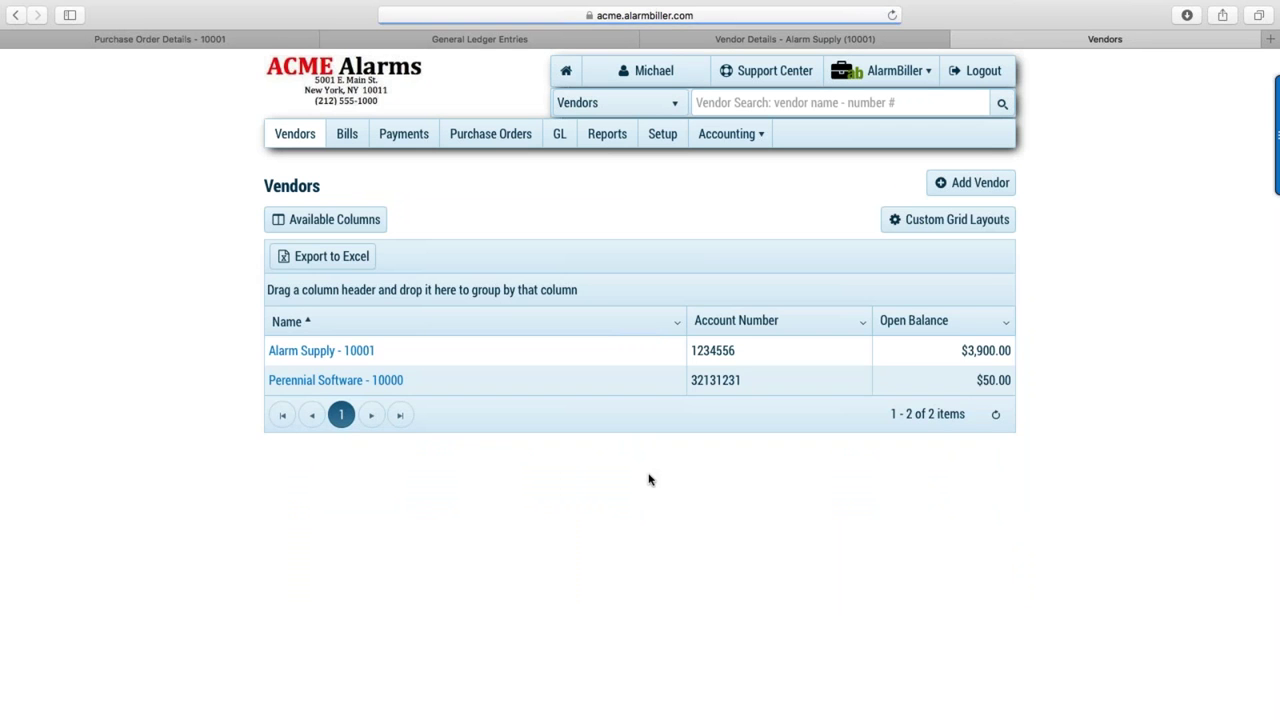
{"action": "left_click", "coordinate": [320, 350]}
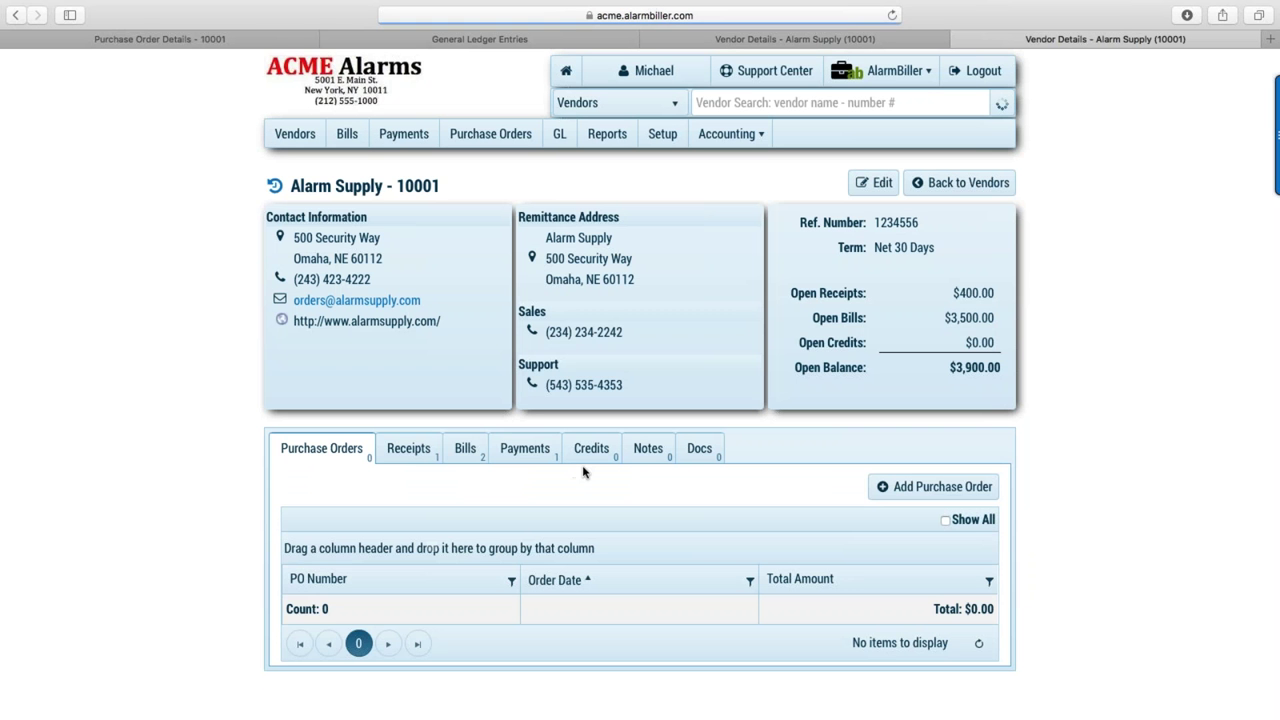
{"action": "left_click", "coordinate": [525, 448]}
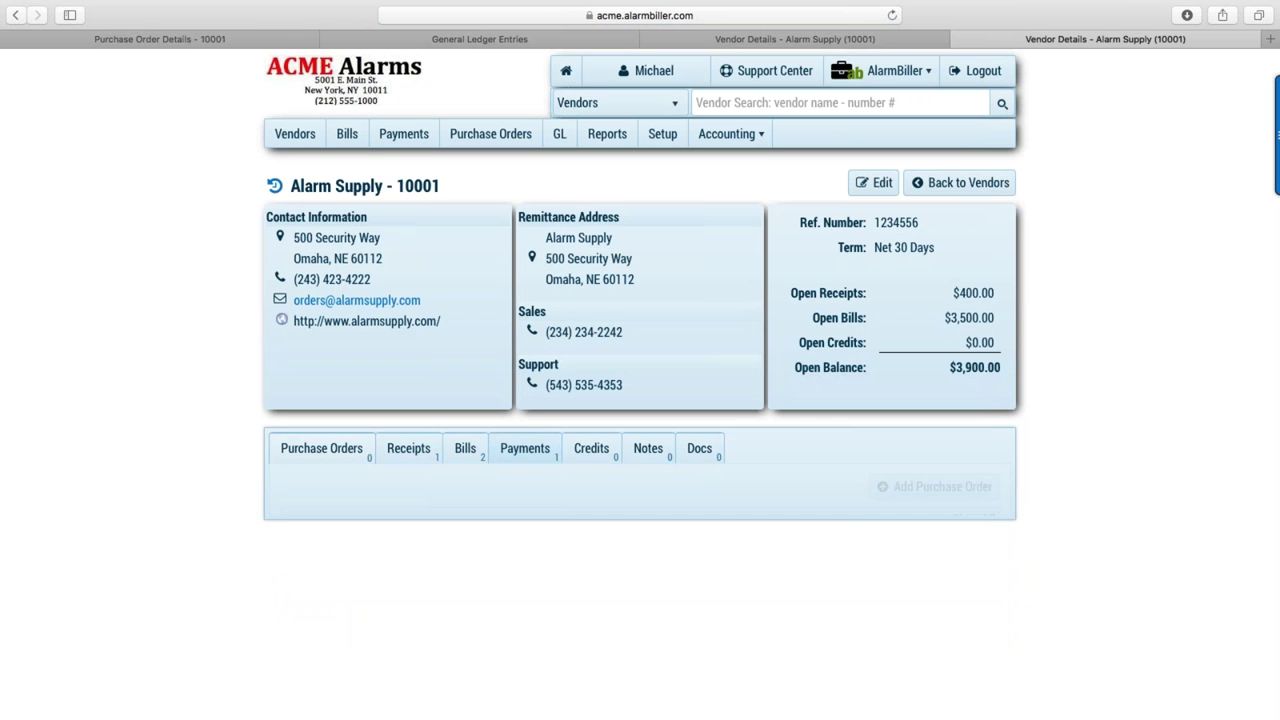
{"action": "left_click", "coordinate": [950, 486]}
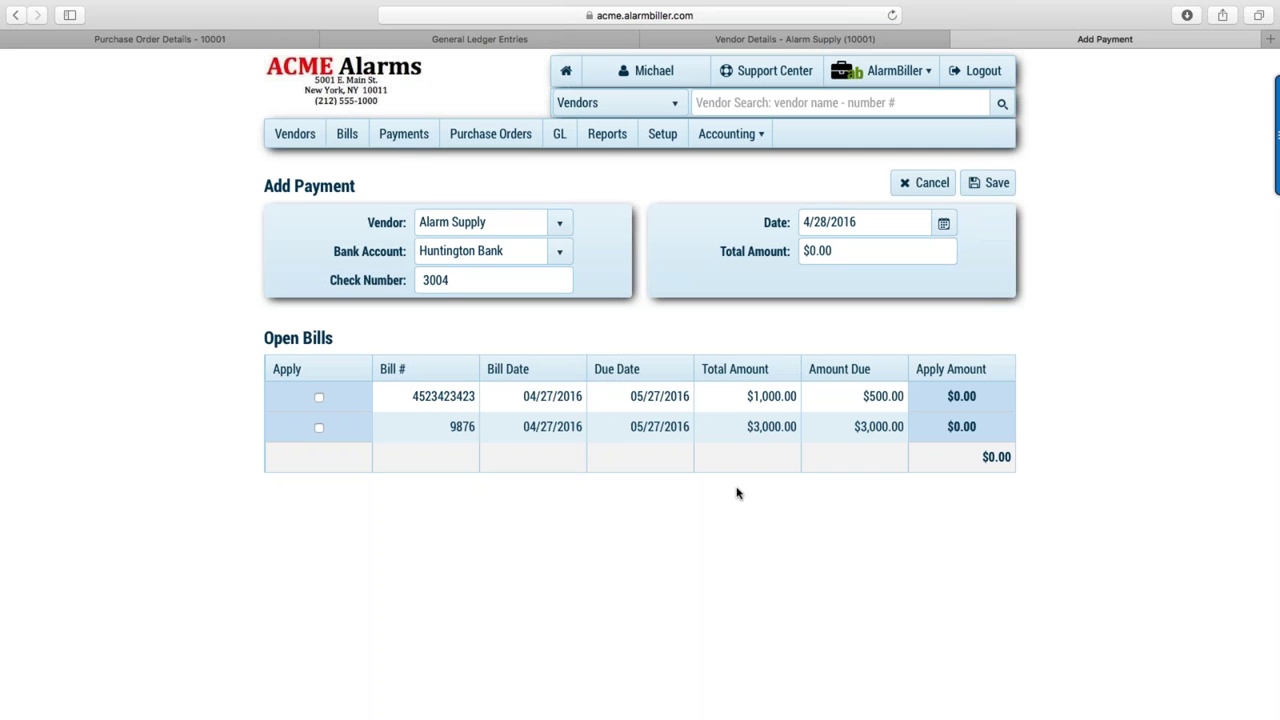
{"action": "left_click", "coordinate": [18, 16]}
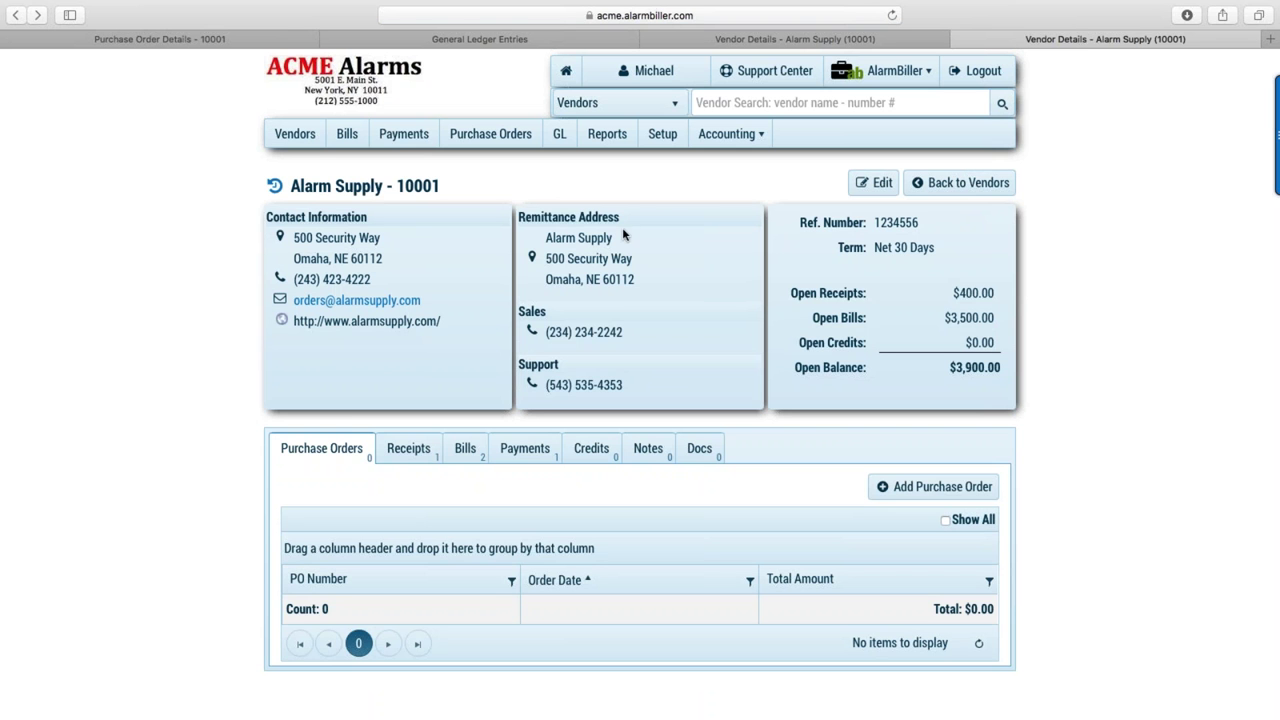
Start a general journal entry with a detail line for account 10001 - Huntington Checking Account, and cancel it without saving.
{"action": "left_click", "coordinate": [561, 138]}
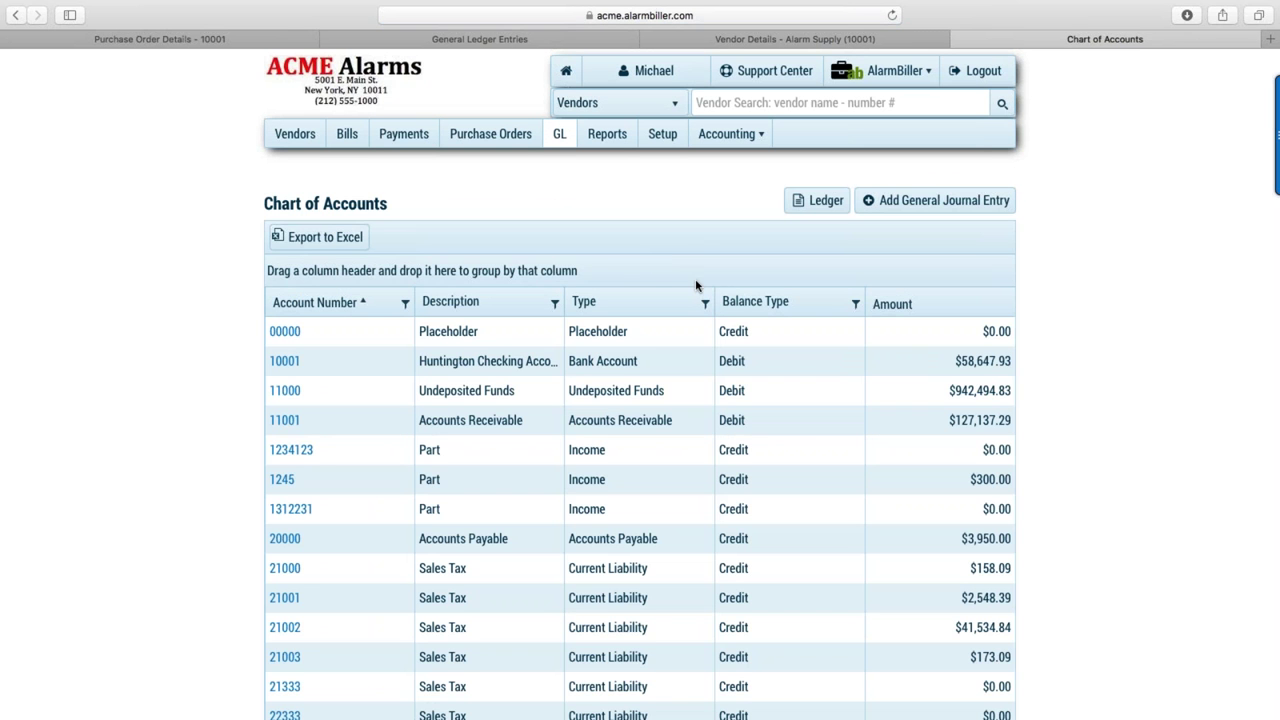
{"action": "left_click", "coordinate": [926, 204]}
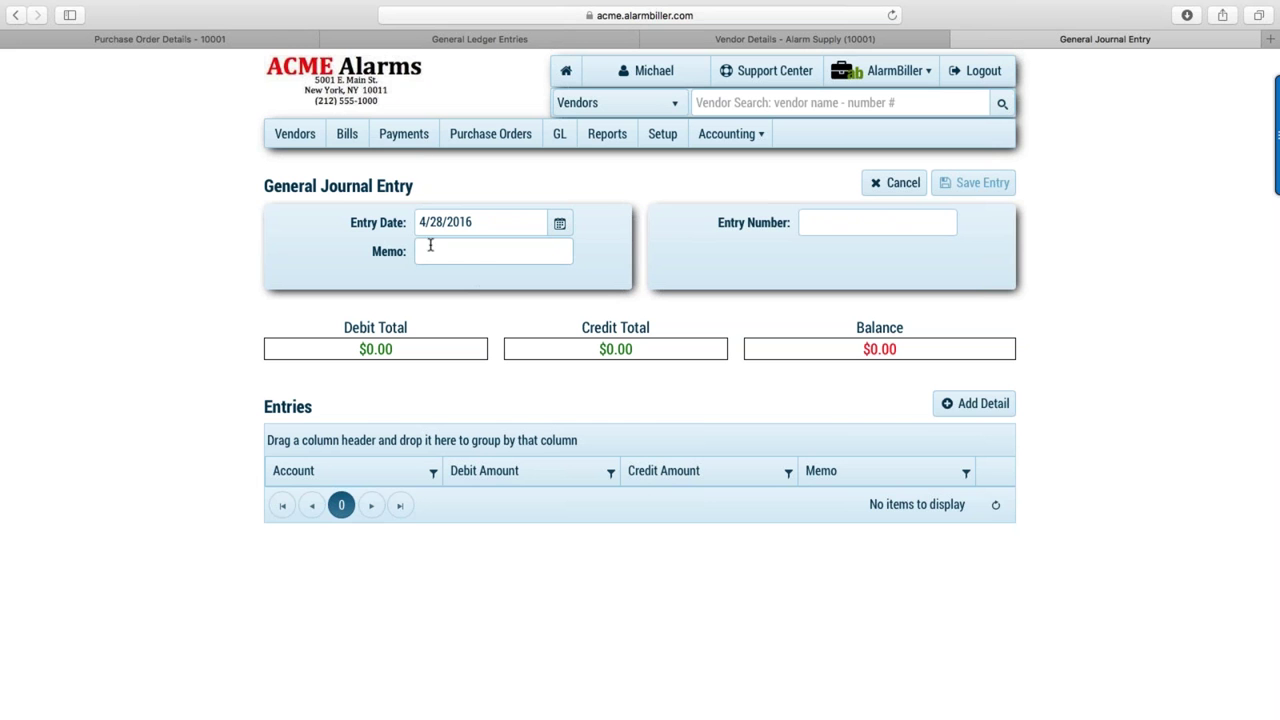
{"action": "left_click", "coordinate": [985, 405]}
{"action": "left_click", "coordinate": [393, 498]}
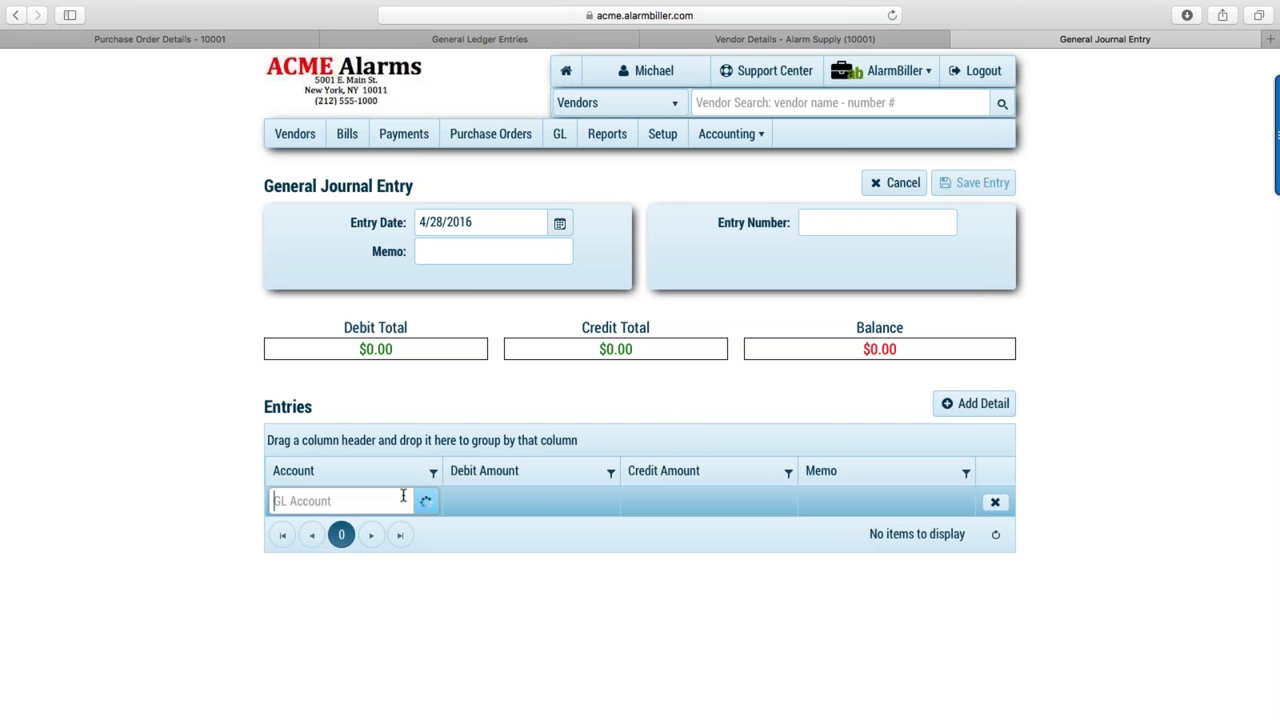
{"action": "left_click", "coordinate": [424, 503]}
{"action": "left_click", "coordinate": [389, 529]}
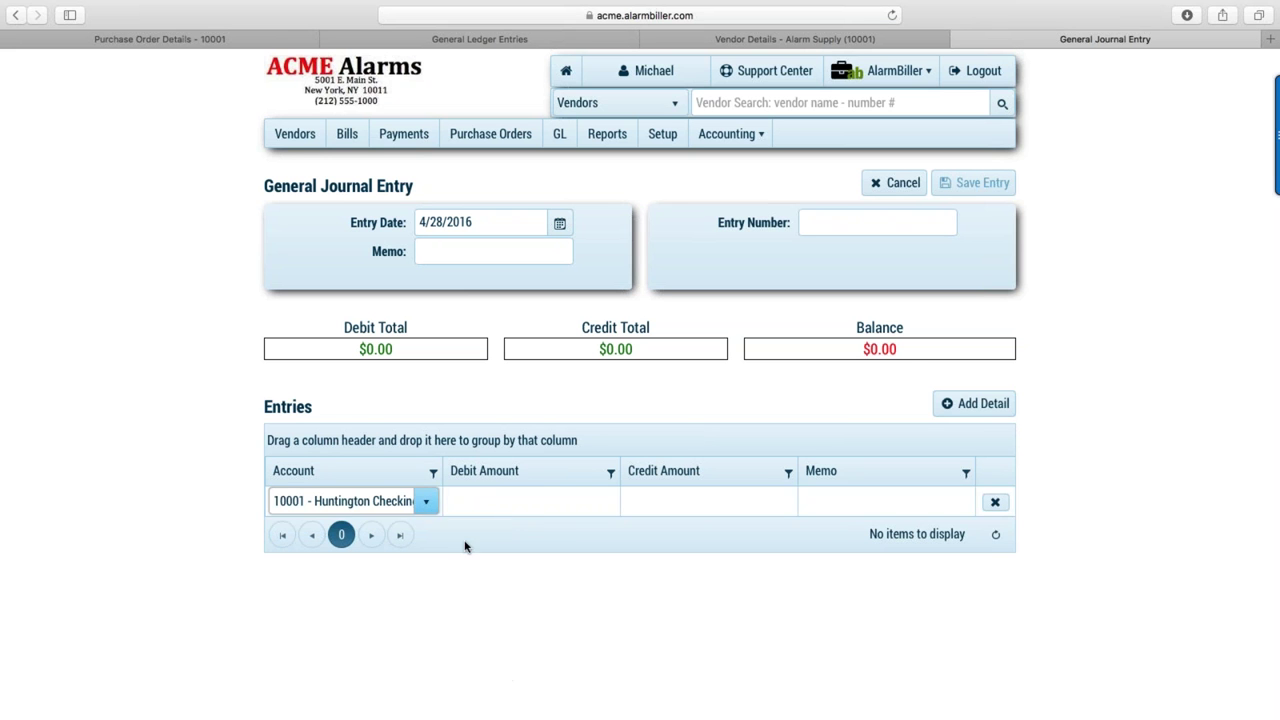
{"action": "left_click", "coordinate": [510, 512]}
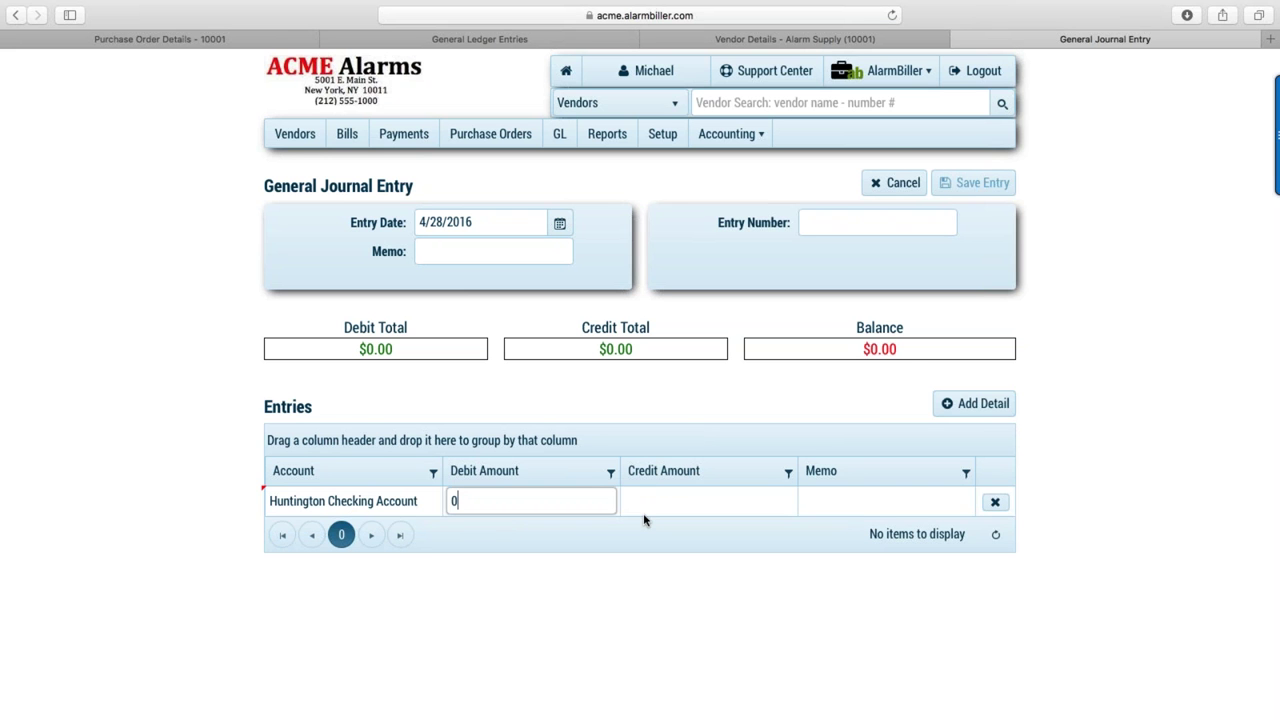
{"action": "left_click", "coordinate": [900, 183]}
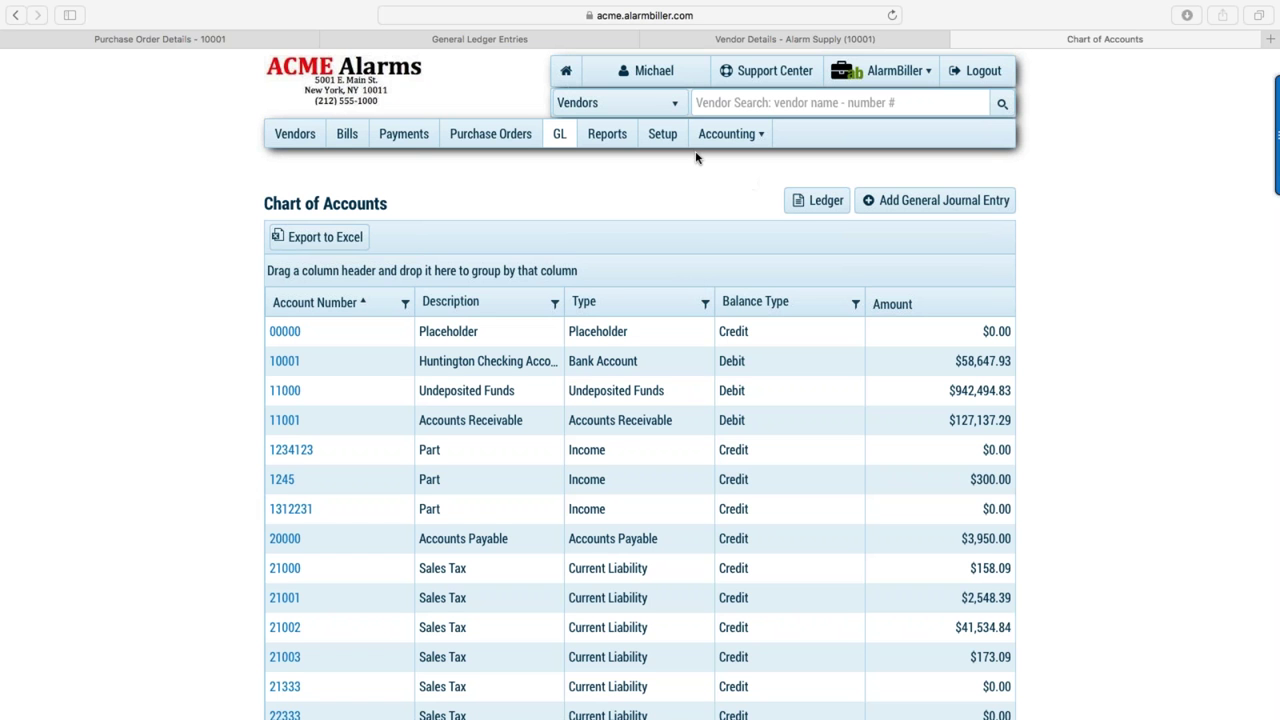
Switch to the customer side of accounting and look through the RMR listing.
{"action": "left_click", "coordinate": [768, 141]}
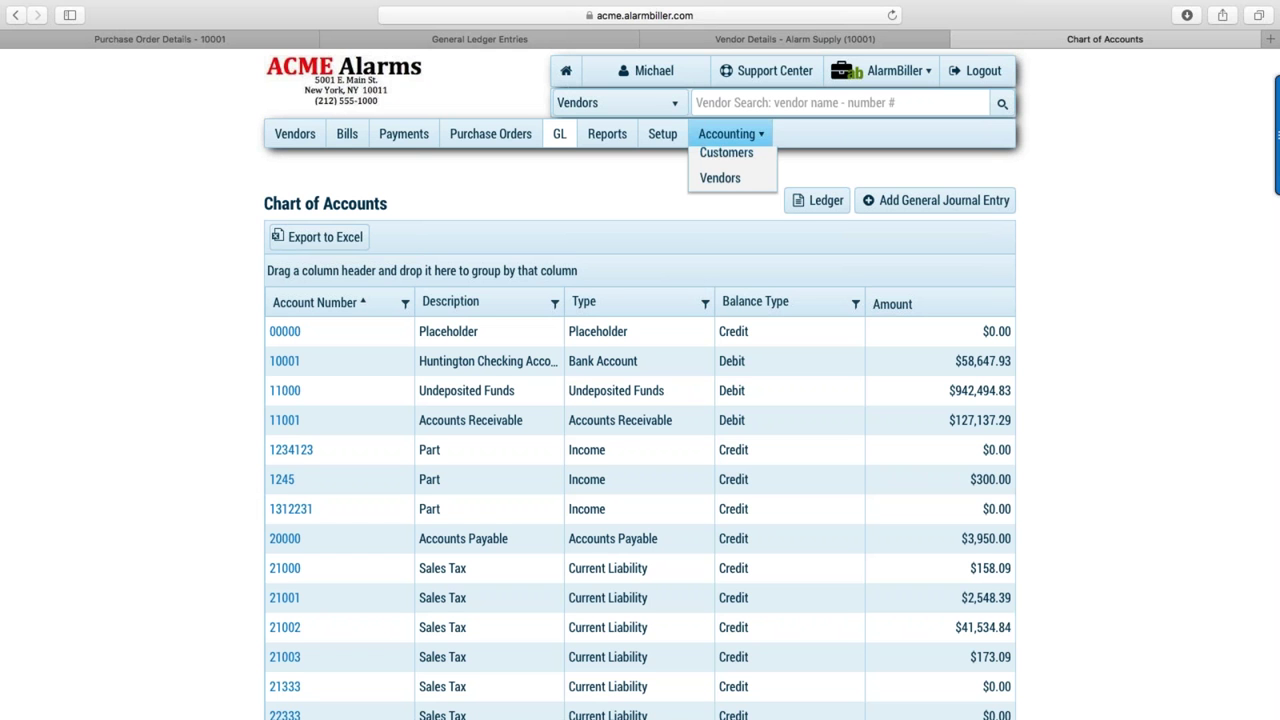
{"action": "left_click", "coordinate": [740, 162]}
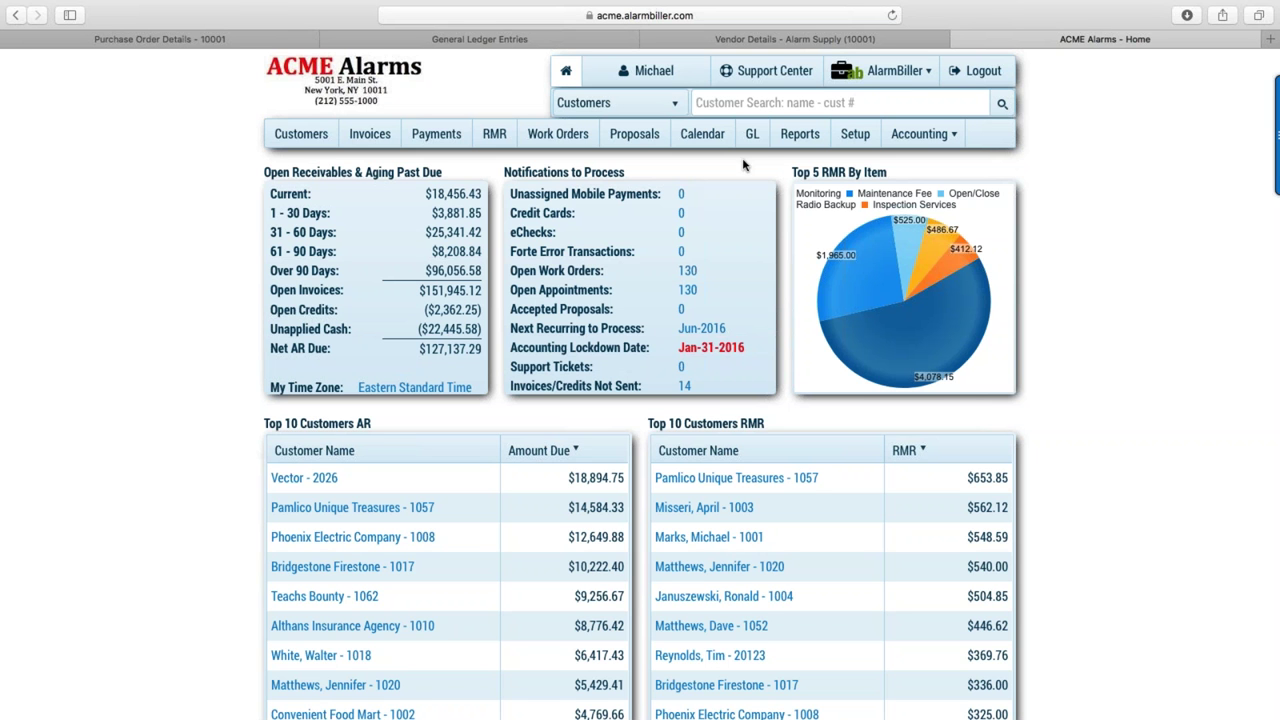
{"action": "left_click", "coordinate": [491, 134]}
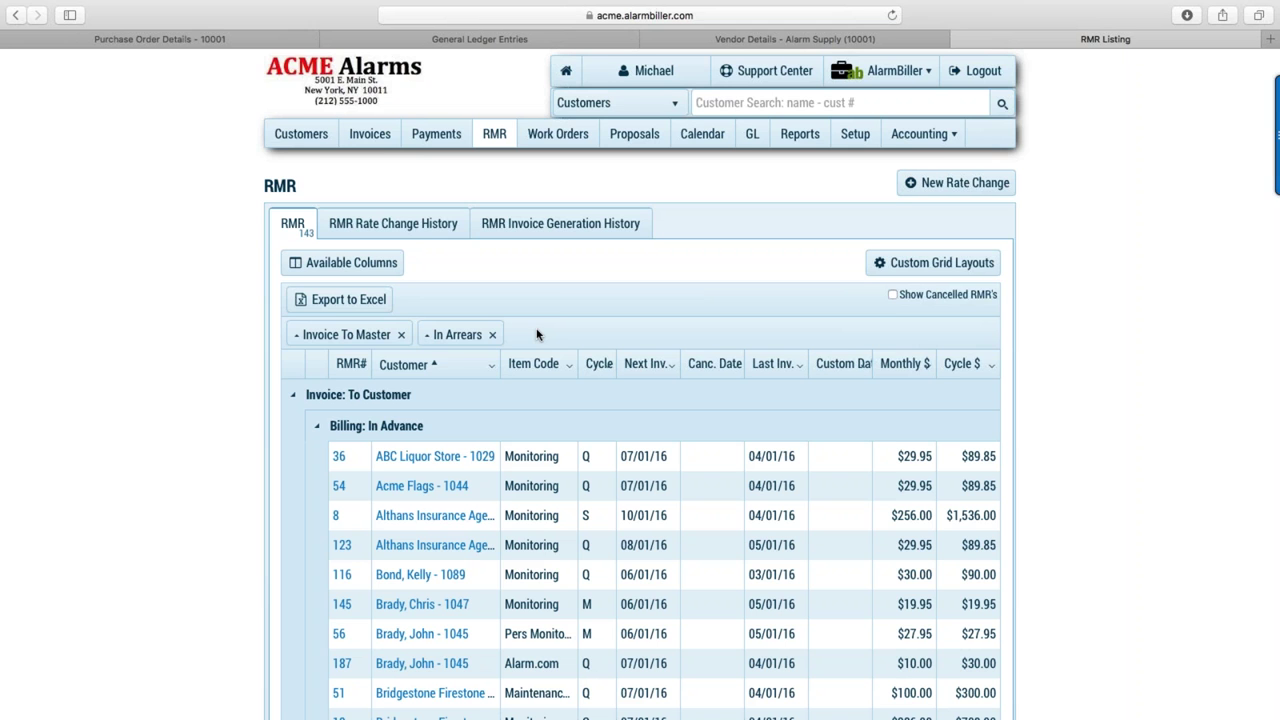
{"action": "scroll", "coordinate": [537, 335], "scroll_direction": "down", "scroll_amount": 1}
{"action": "scroll", "coordinate": [537, 335], "scroll_direction": "down", "scroll_amount": 3}
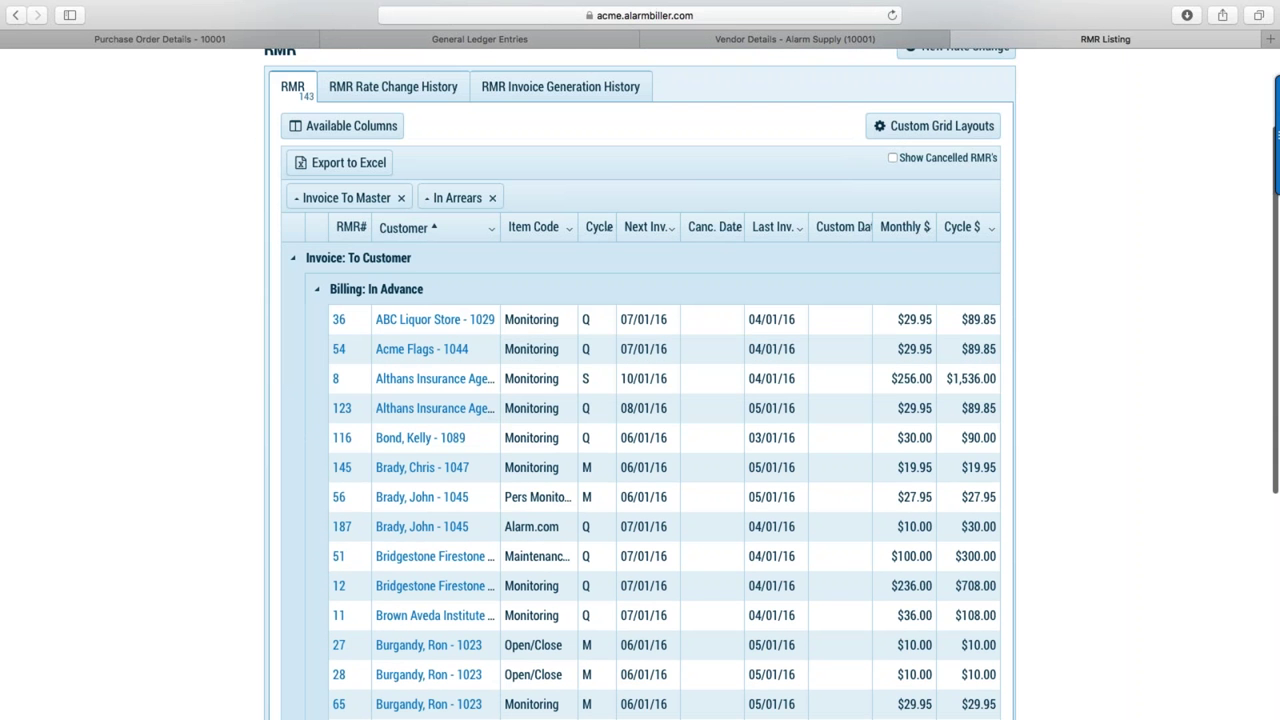
{"action": "mouse_move", "coordinate": [435, 408]}
{"action": "left_mouse_down"}
{"action": "mouse_move", "coordinate": [430, 434]}
{"action": "mouse_move", "coordinate": [486, 423]}
{"action": "mouse_move", "coordinate": [430, 398]}
{"action": "left_mouse_up"}
{"action": "scroll", "coordinate": [486, 423], "scroll_direction": "up", "scroll_amount": 1}
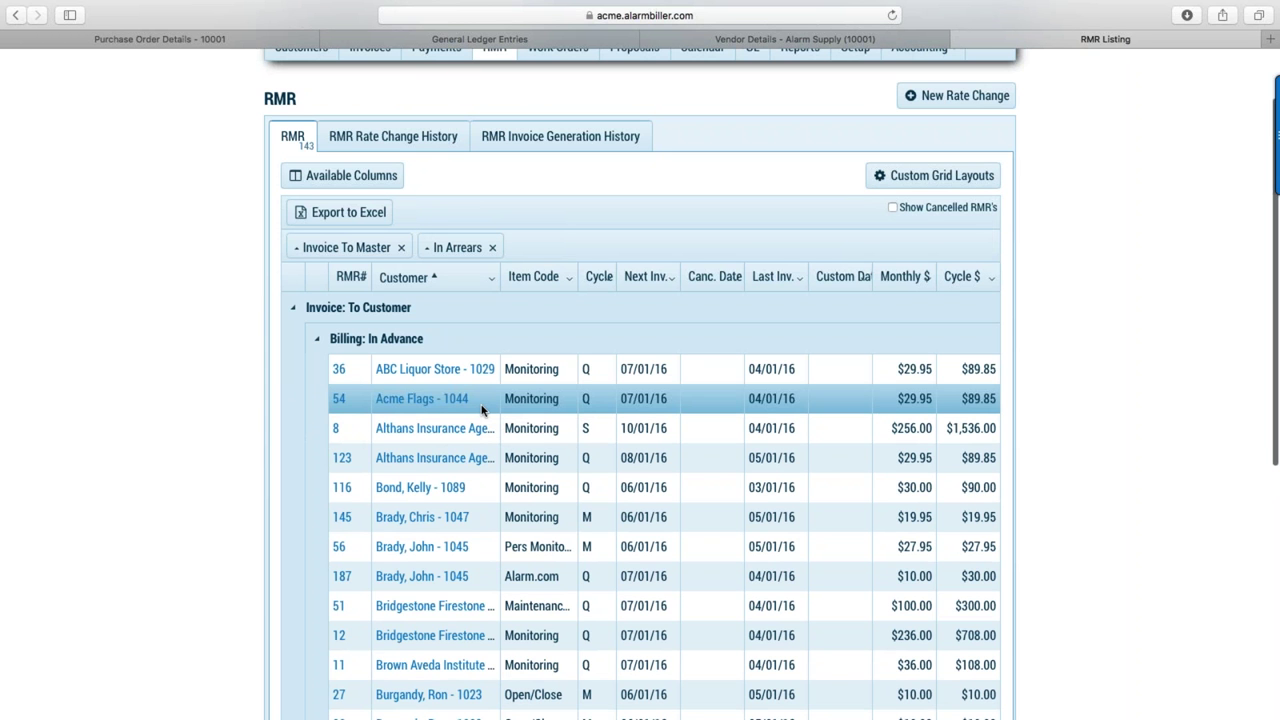
{"action": "scroll", "coordinate": [481, 410], "scroll_direction": "down", "scroll_amount": 1}
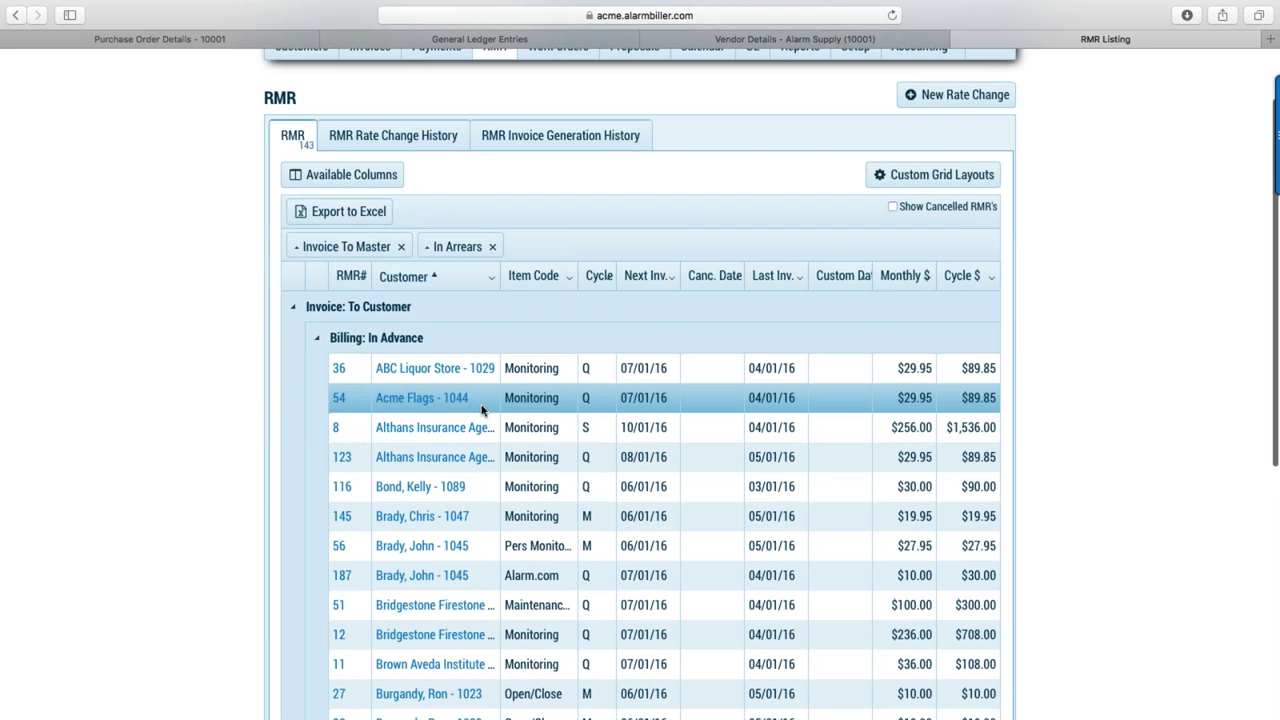
{"action": "scroll", "coordinate": [481, 410], "scroll_direction": "down", "scroll_amount": 4}
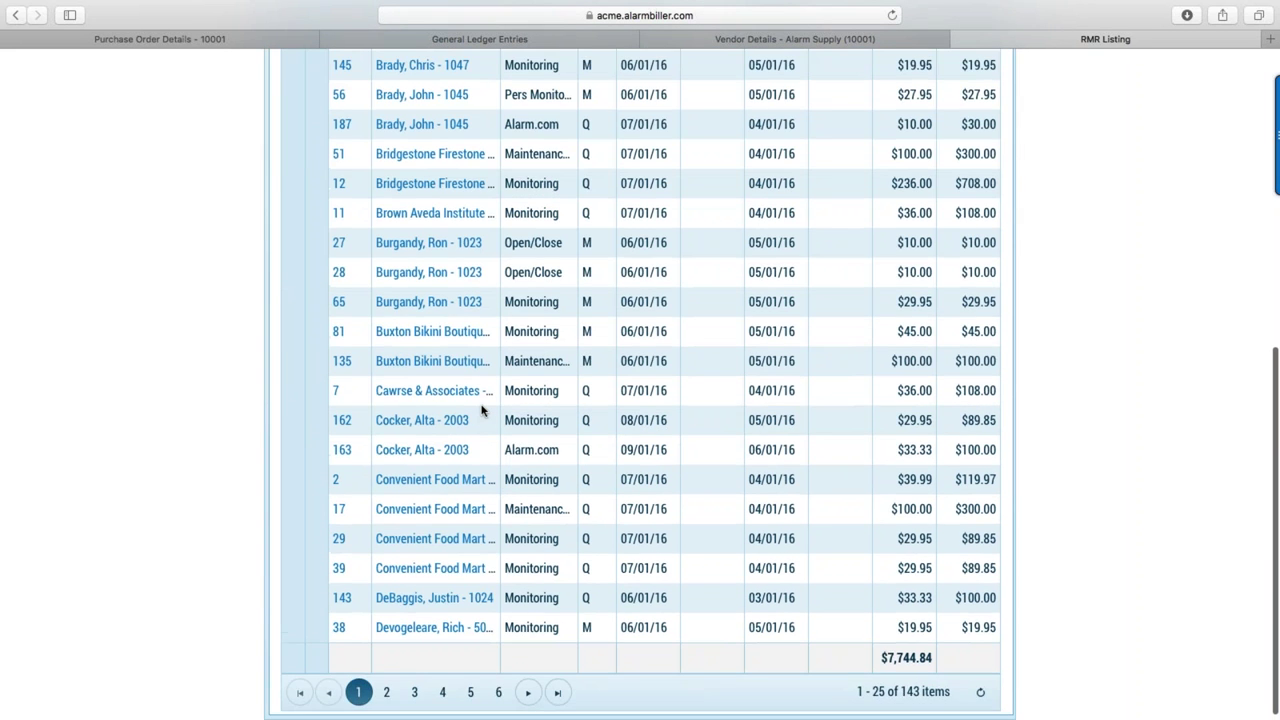
{"action": "scroll", "coordinate": [481, 410], "scroll_direction": "up", "scroll_amount": 10}
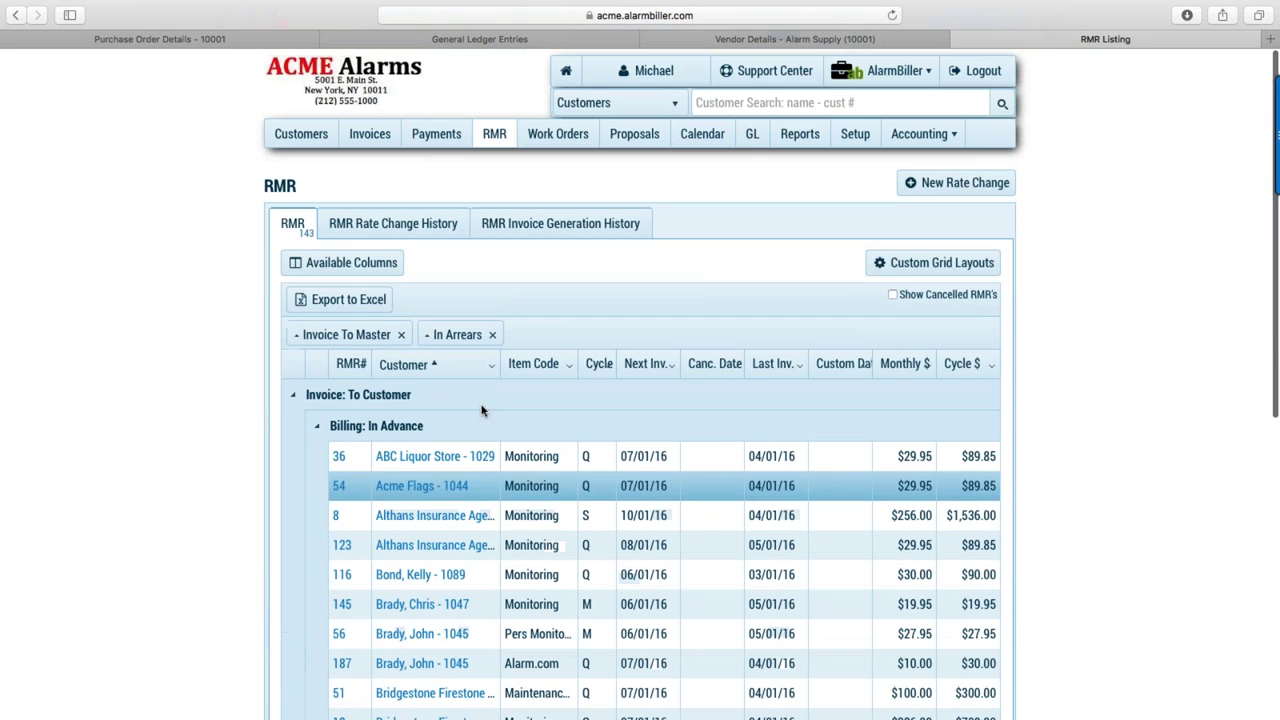
Remove the Invoice To Master and In Arrears groupings from the RMR listing and export it to Excel.
{"action": "left_click", "coordinate": [401, 335]}
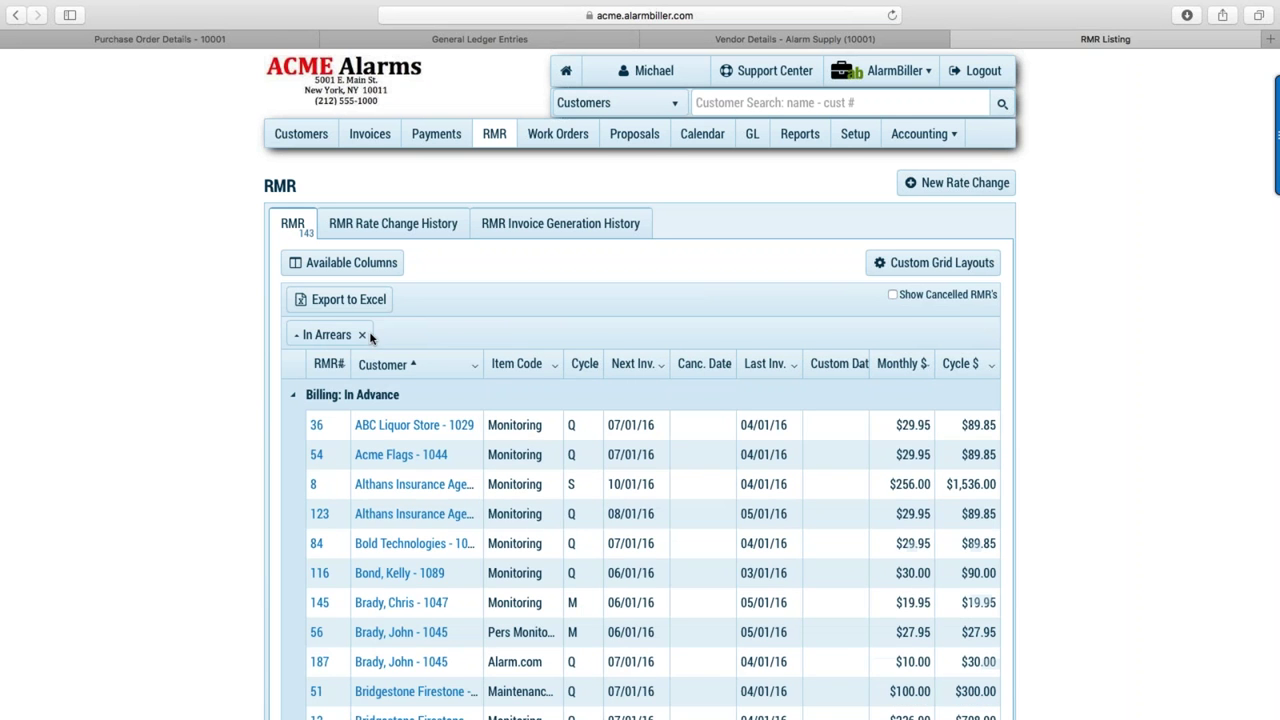
{"action": "left_click", "coordinate": [362, 335]}
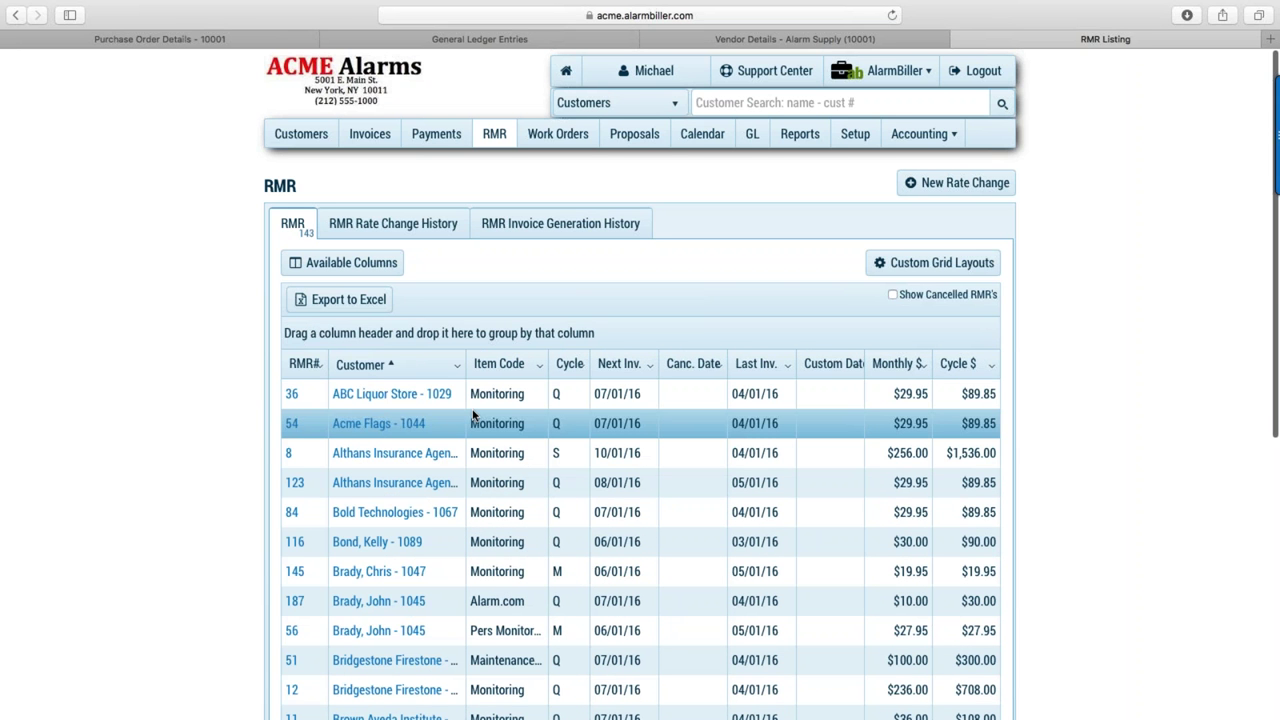
{"action": "scroll", "coordinate": [474, 415], "scroll_direction": "down", "scroll_amount": 5}
{"action": "scroll", "coordinate": [474, 415], "scroll_direction": "up", "scroll_amount": 3}
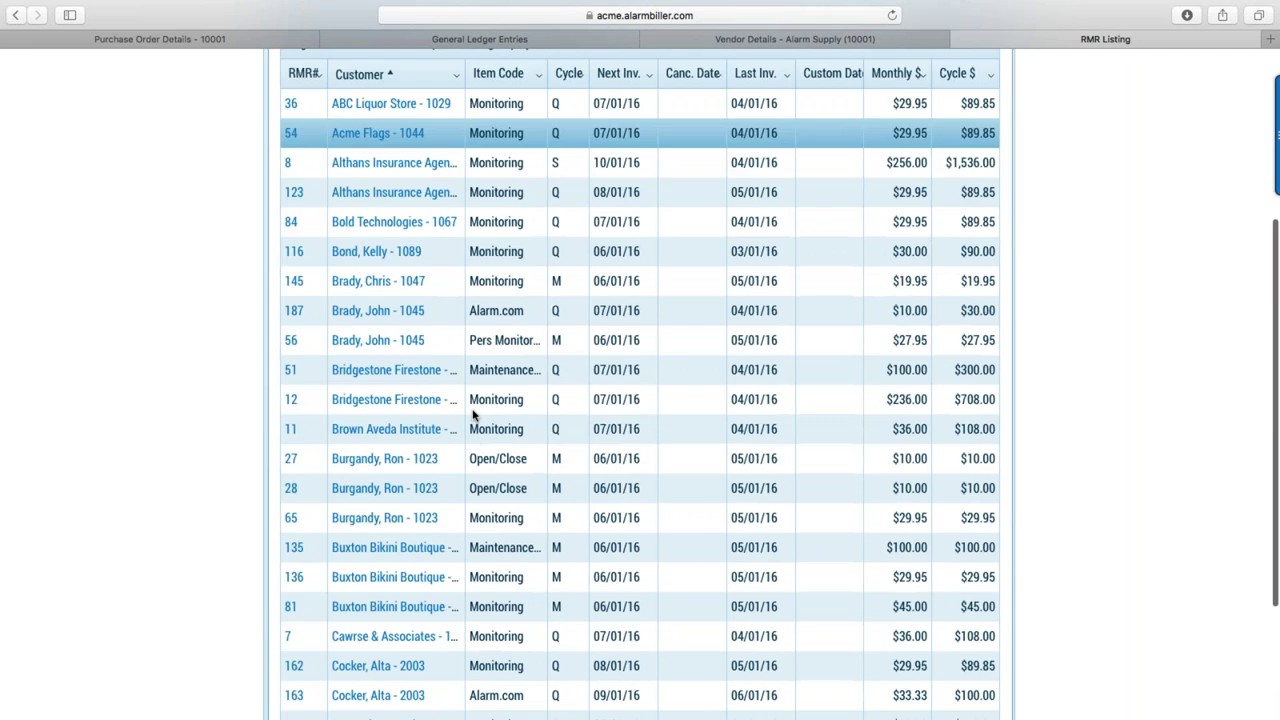
{"action": "scroll", "coordinate": [474, 415], "scroll_direction": "up", "scroll_amount": 2}
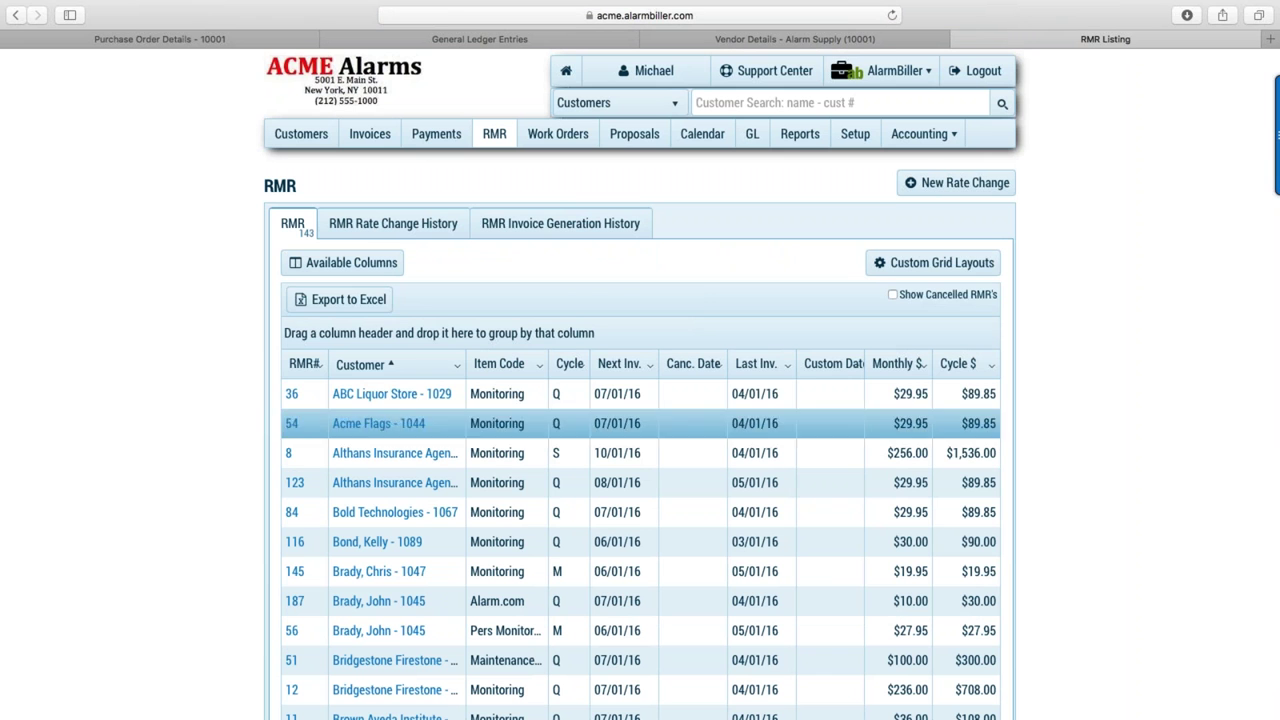
{"action": "left_click", "coordinate": [360, 303]}
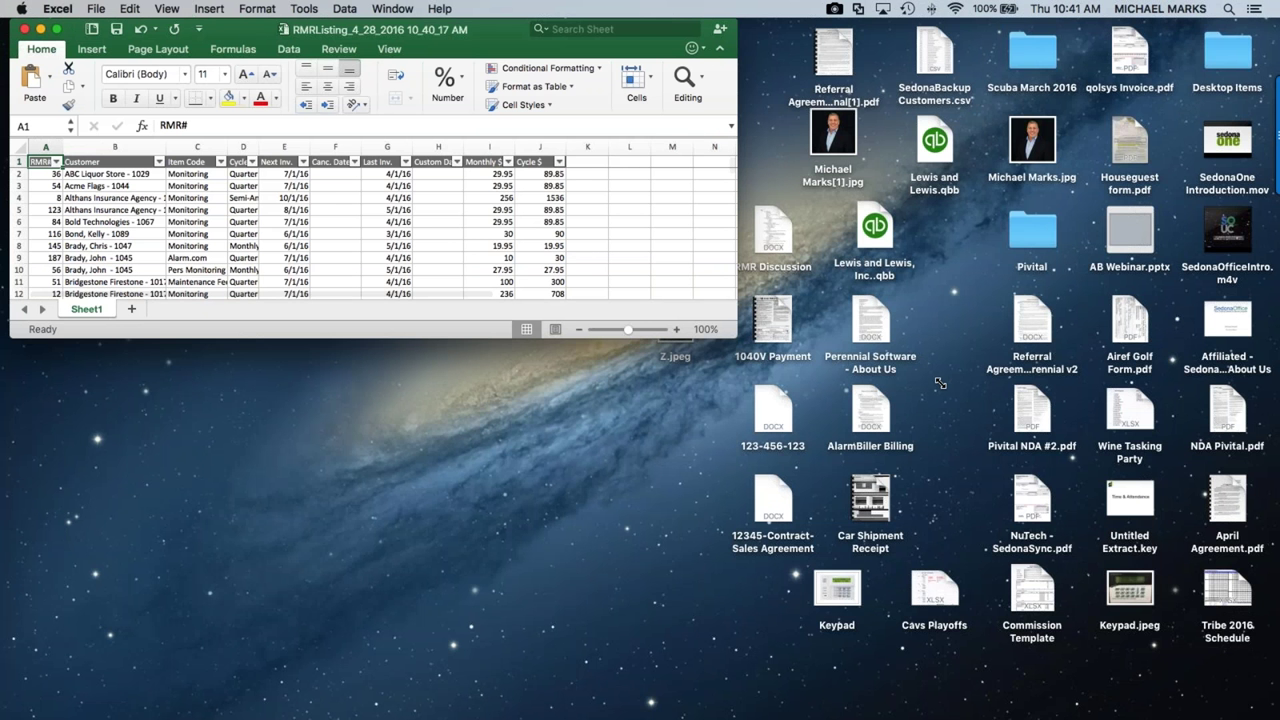
In Excel, widen the Cycle, Item Code and Customer columns of the exported RMR listing so their contents fit.
{"action": "left_click", "coordinate": [57, 29]}
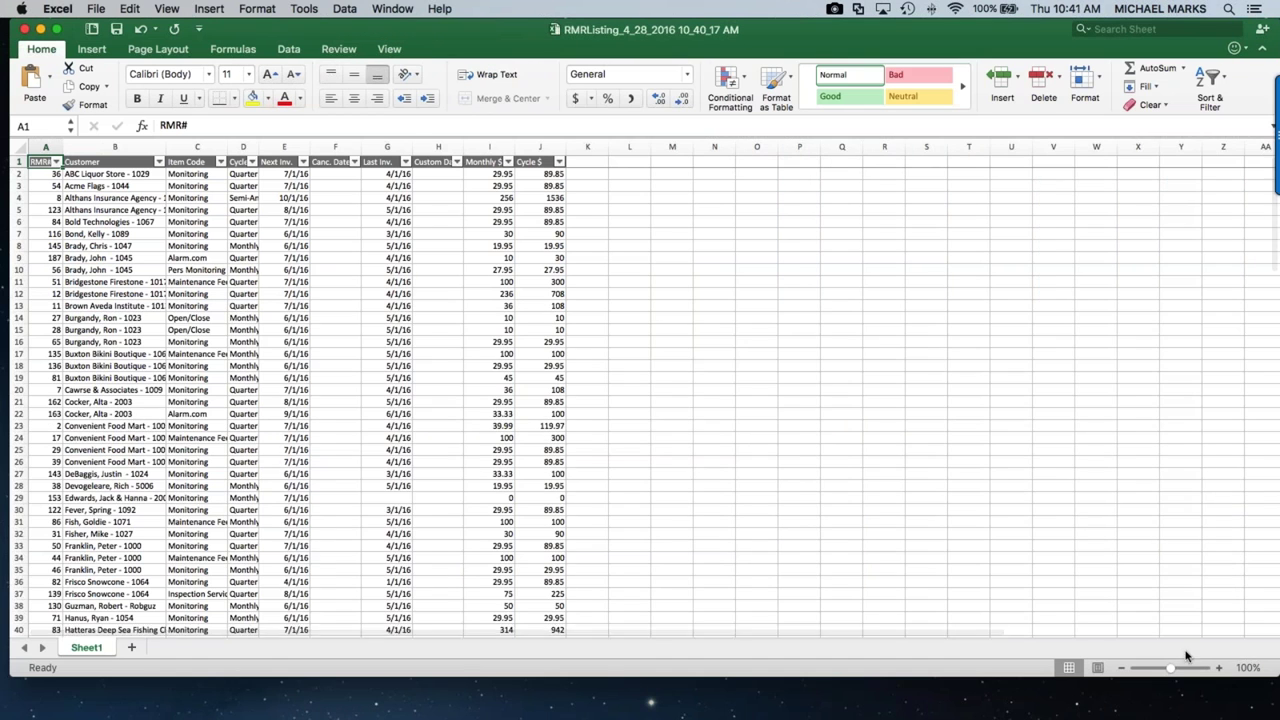
{"action": "scroll", "coordinate": [640, 390], "scroll_direction": "up", "scroll_amount": 3}
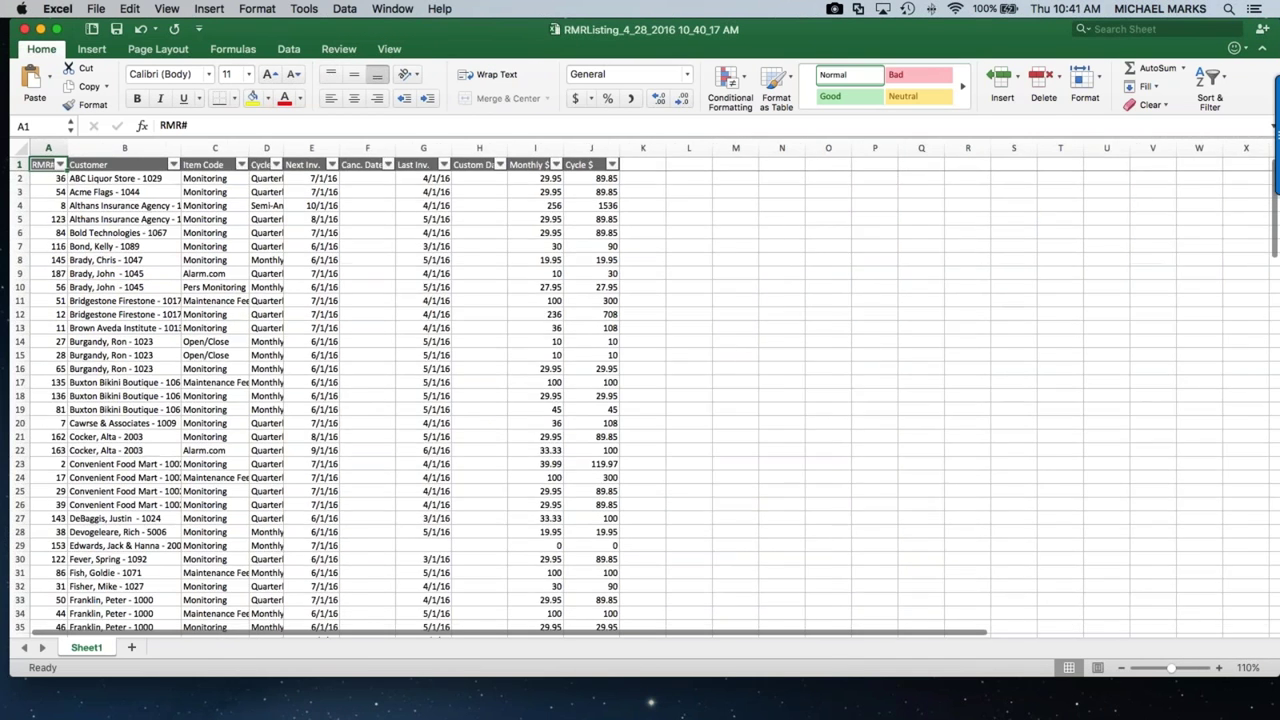
{"action": "scroll", "coordinate": [640, 390], "scroll_direction": "up", "scroll_amount": 4}
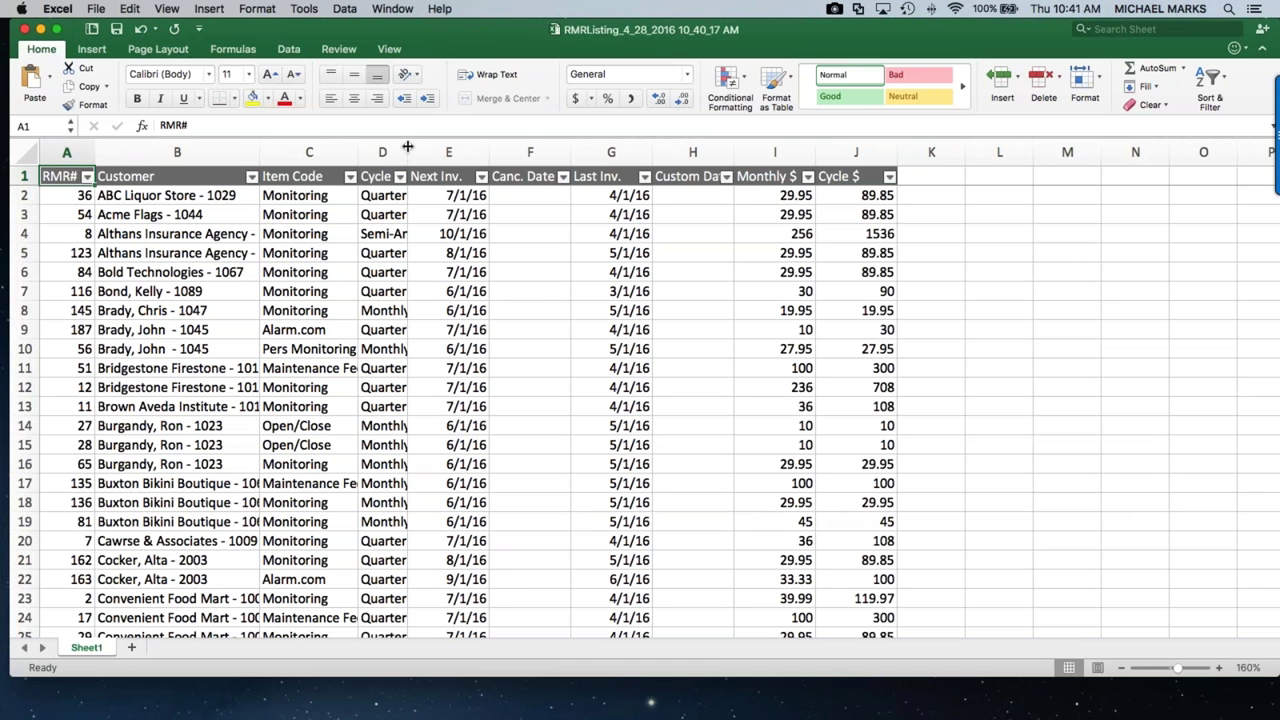
{"action": "left_click_drag", "start_coordinate": [408, 152], "coordinate": [459, 158]}
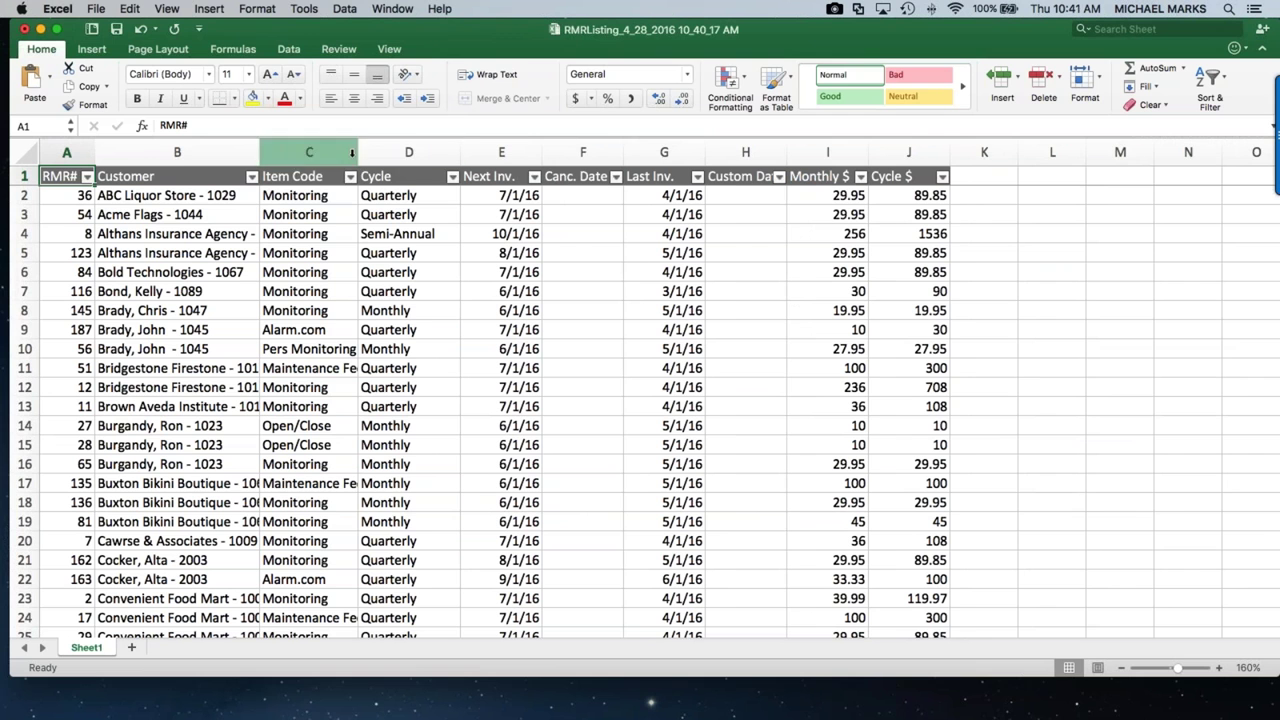
{"action": "left_click_drag", "start_coordinate": [357, 153], "coordinate": [389, 153]}
{"action": "left_click_drag", "start_coordinate": [258, 152], "coordinate": [322, 152]}
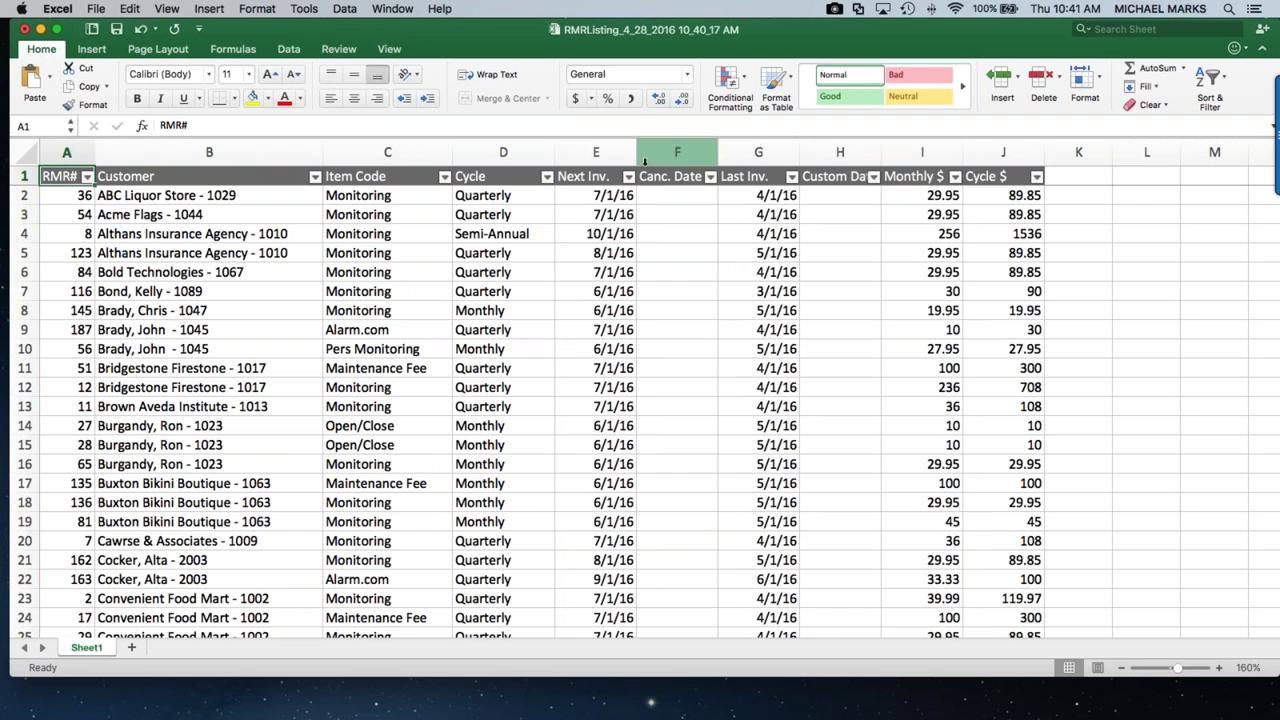
Add a blank worksheet to the exported RMR listing workbook.
{"action": "left_click", "coordinate": [289, 50]}
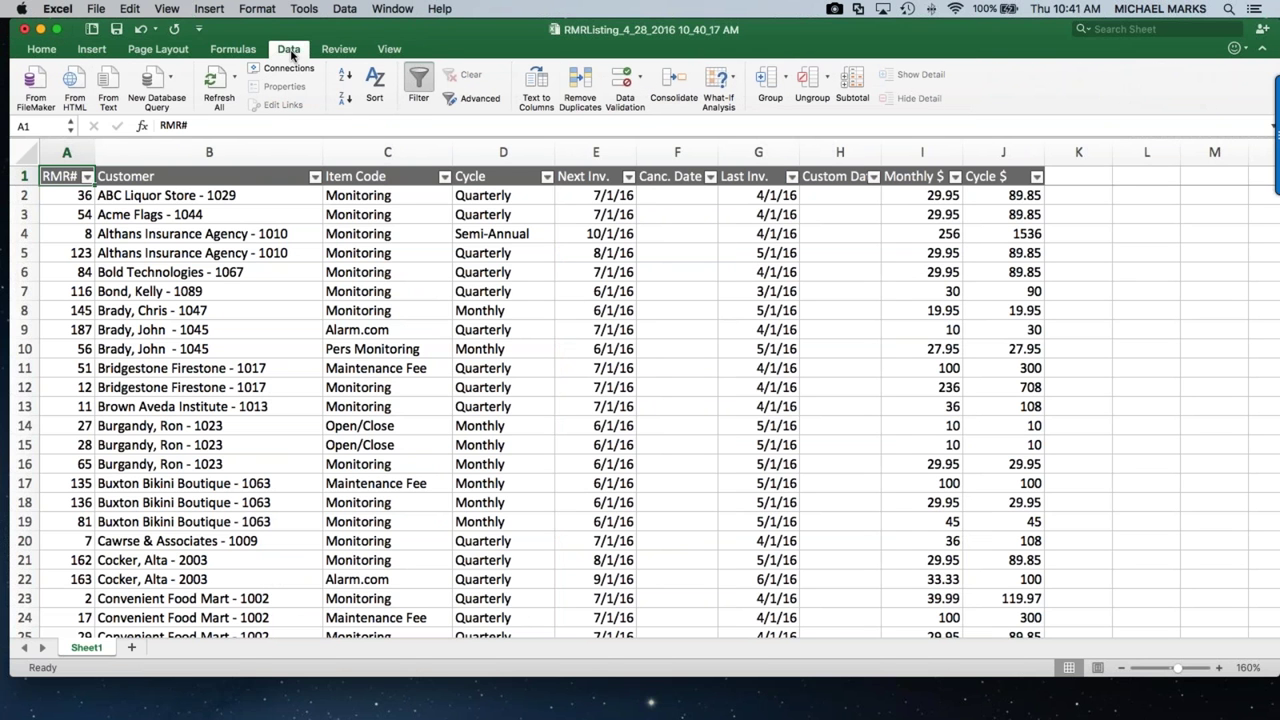
{"action": "left_click", "coordinate": [95, 49]}
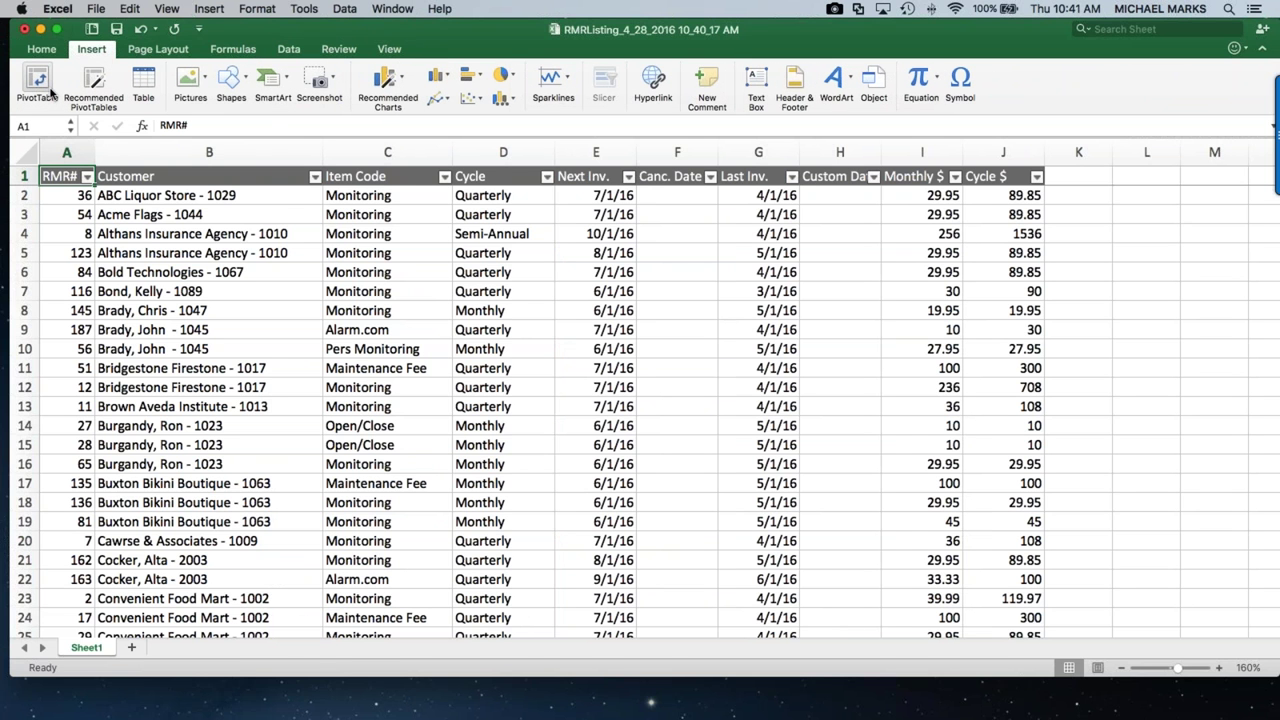
{"action": "left_click", "coordinate": [130, 648]}
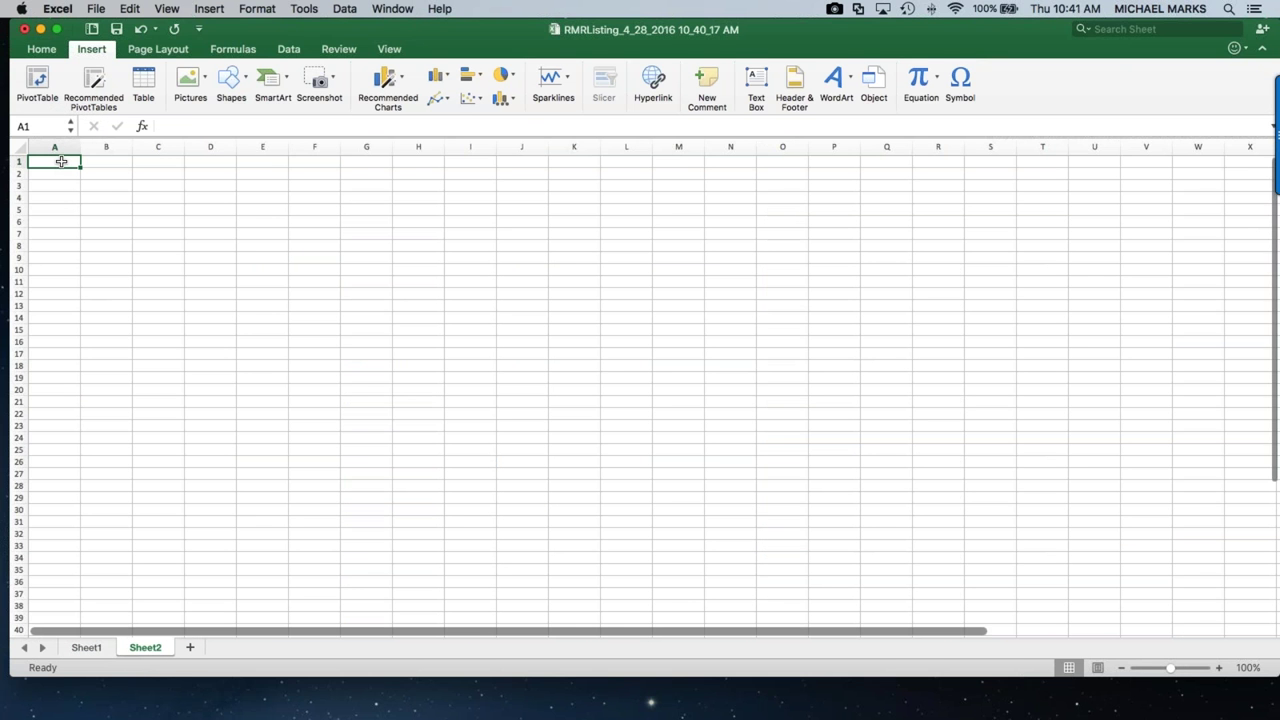
Create a PivotTable on a new worksheet using columns A through J of Sheet1 as the source range.
{"action": "left_click", "coordinate": [37, 80]}
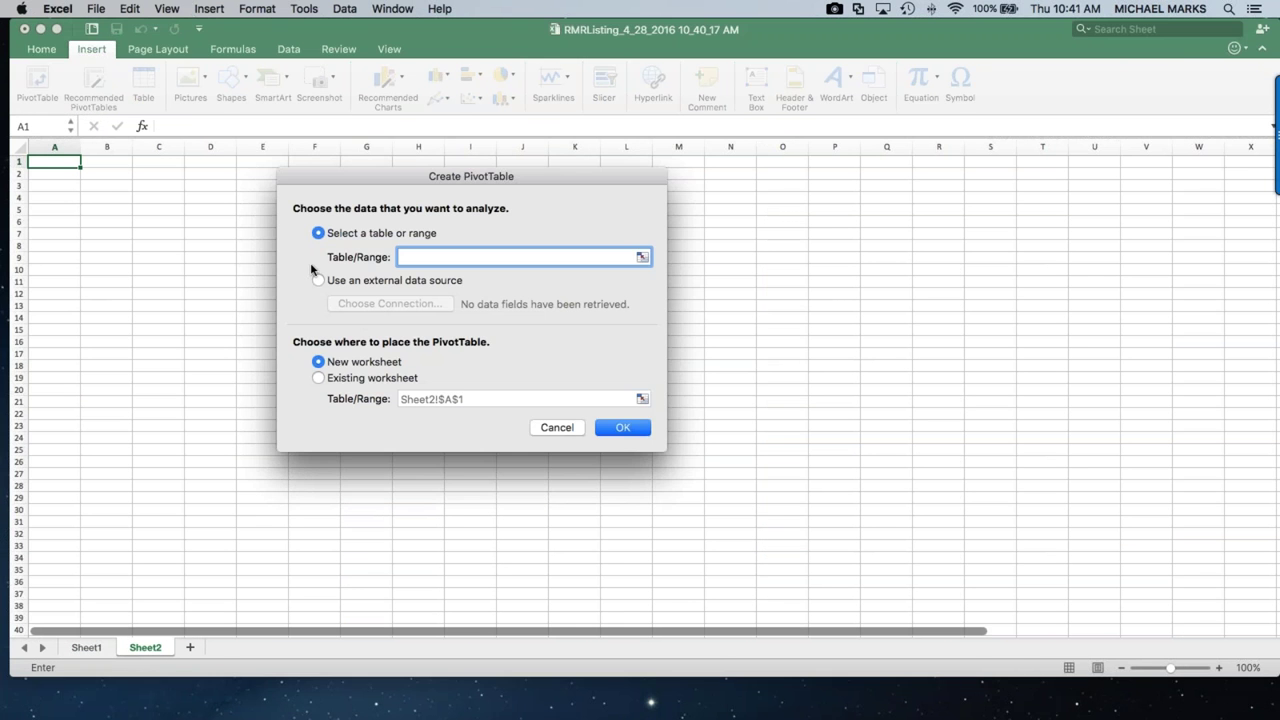
{"action": "left_click", "coordinate": [642, 257]}
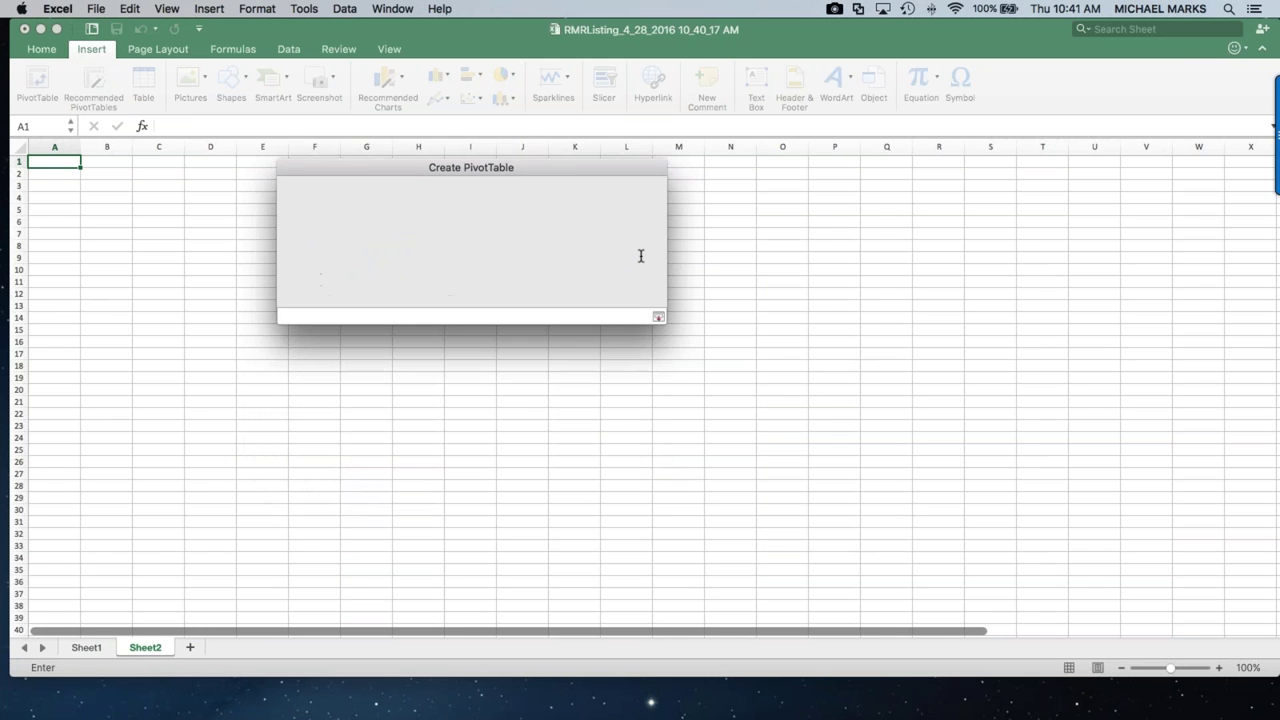
{"action": "left_click", "coordinate": [87, 648]}
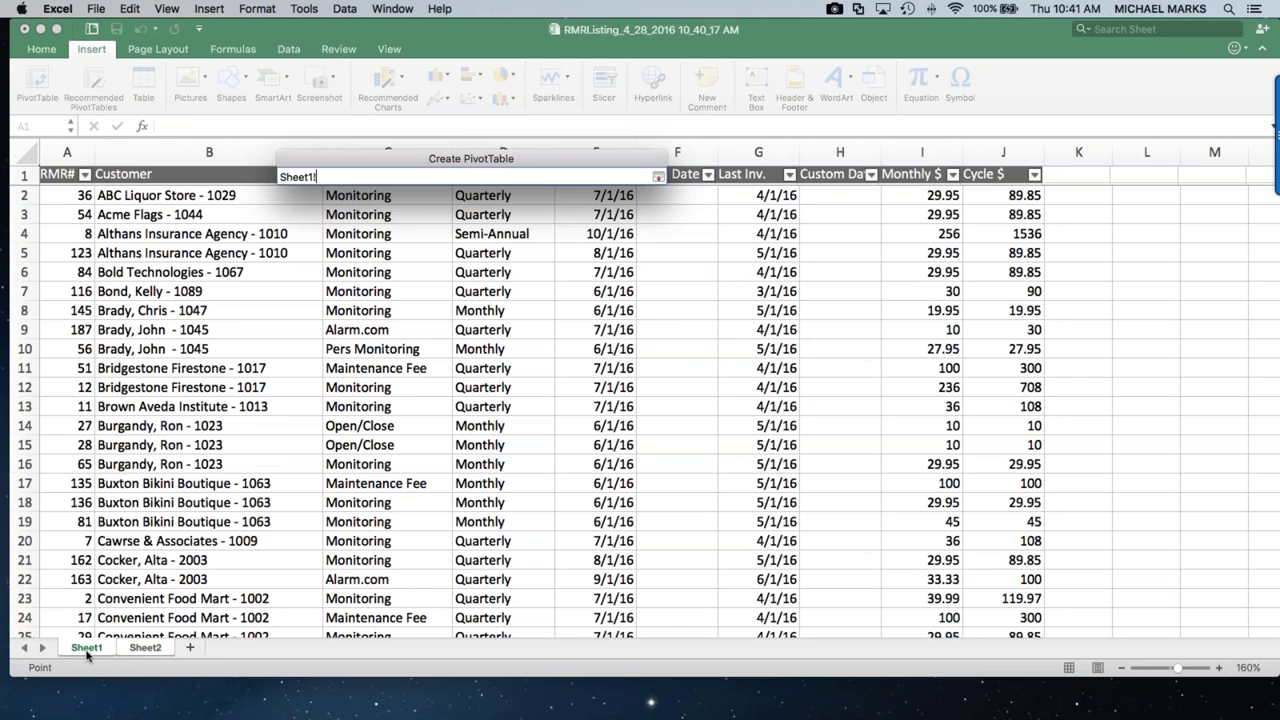
{"action": "left_click_drag", "start_coordinate": [75, 149], "coordinate": [820, 152]}
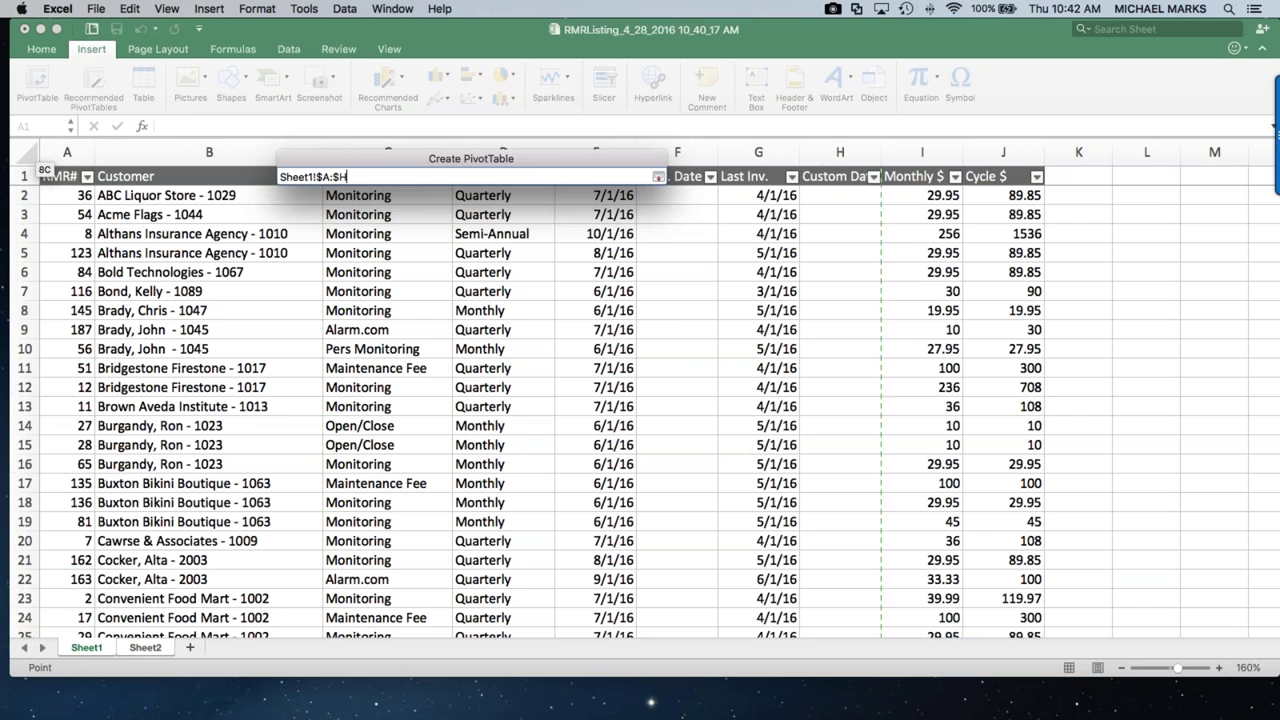
{"action": "left_click", "coordinate": [77, 152]}
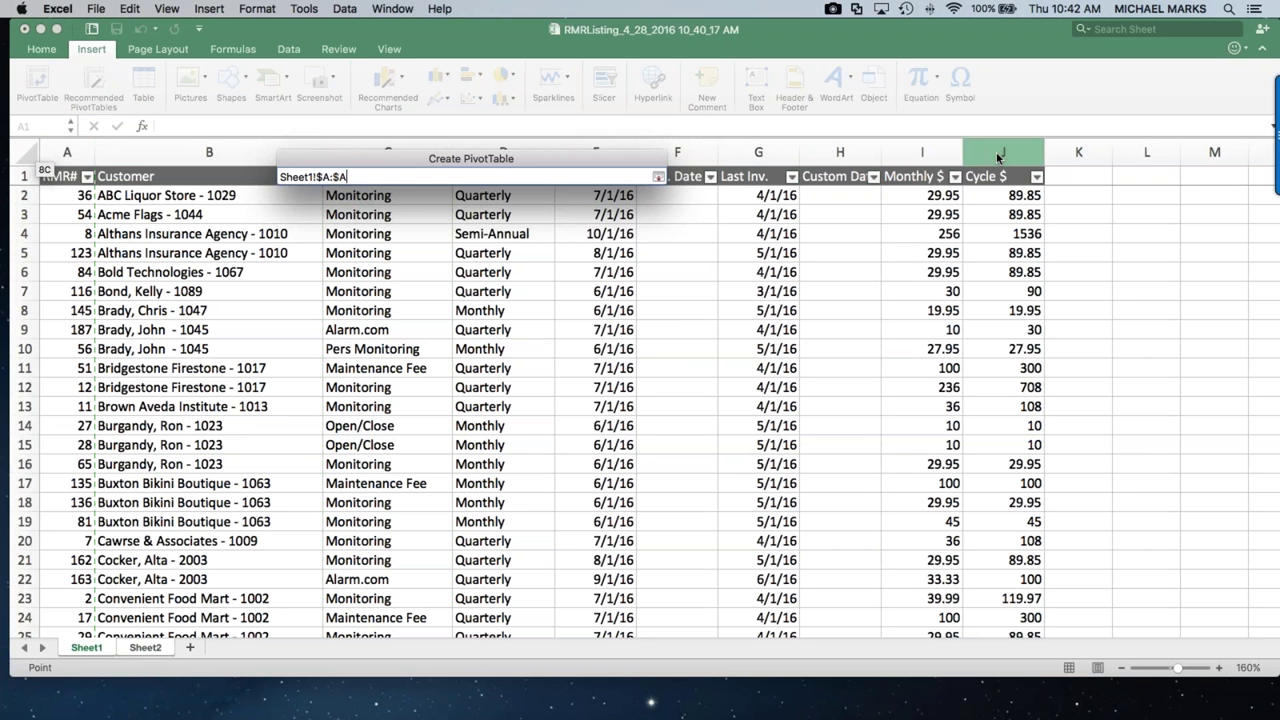
{"action": "left_click", "coordinate": [997, 157], "text": "shift"}
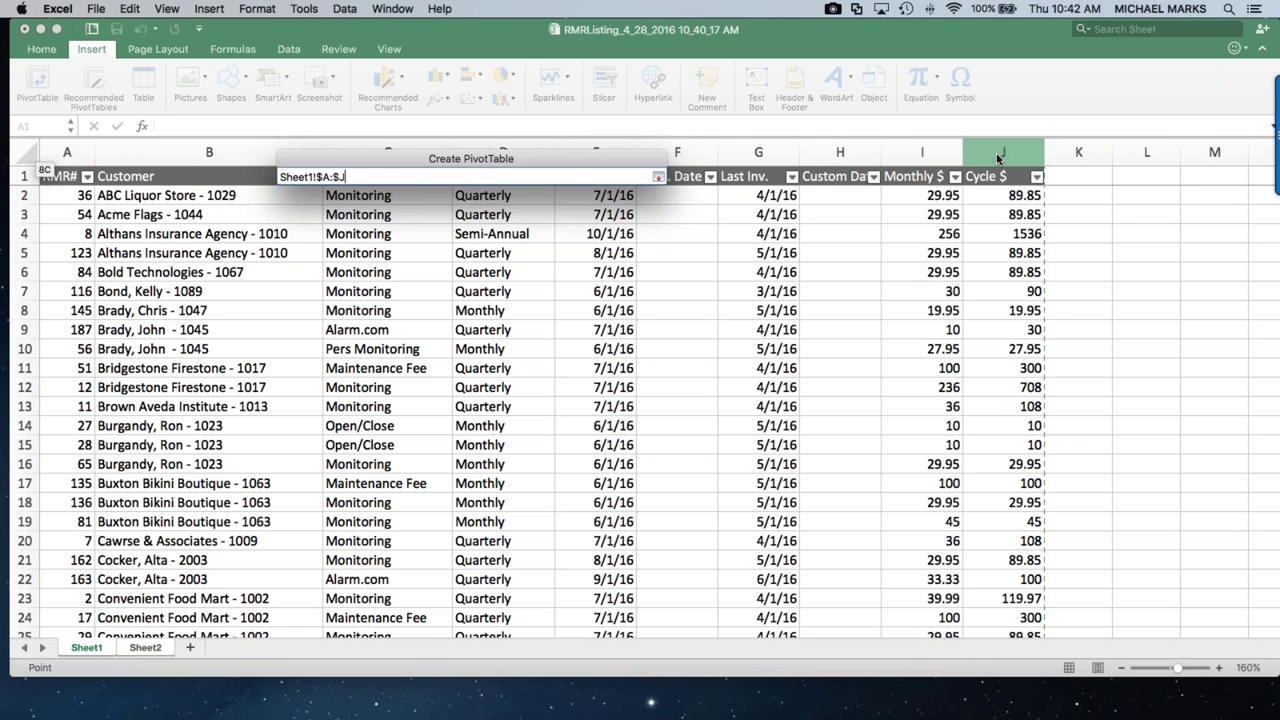
{"action": "left_click", "coordinate": [658, 177]}
{"action": "left_click", "coordinate": [627, 431]}
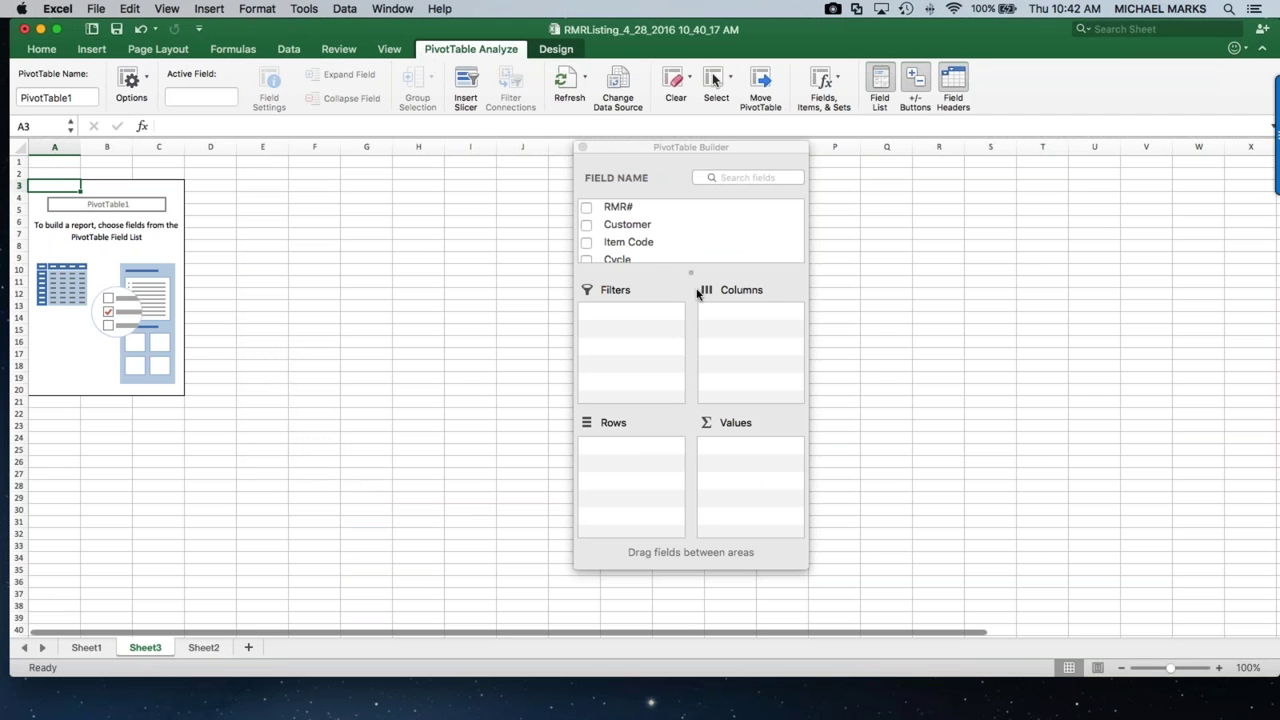
Place the Item Code field in the rows of the PivotTable.
{"action": "scroll", "coordinate": [656, 243], "scroll_direction": "down", "scroll_amount": 5}
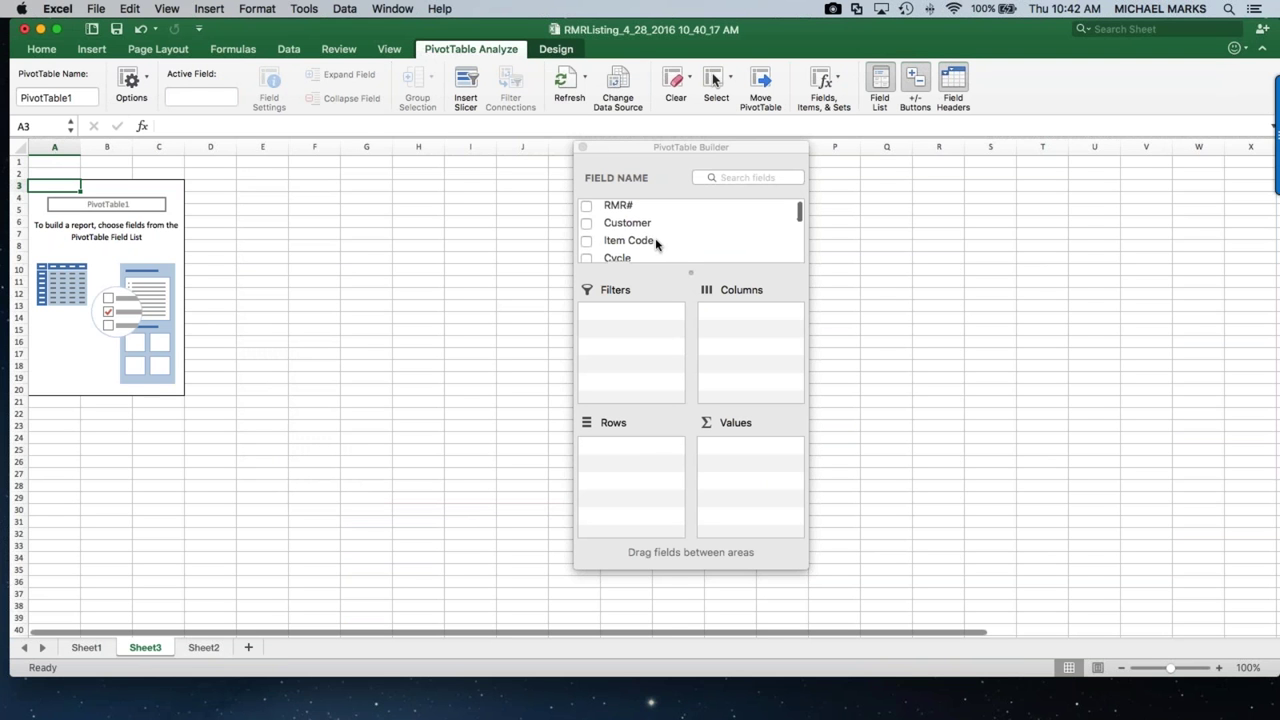
{"action": "scroll", "coordinate": [656, 243], "scroll_direction": "down", "scroll_amount": 3}
{"action": "scroll", "coordinate": [656, 243], "scroll_direction": "up", "scroll_amount": 6}
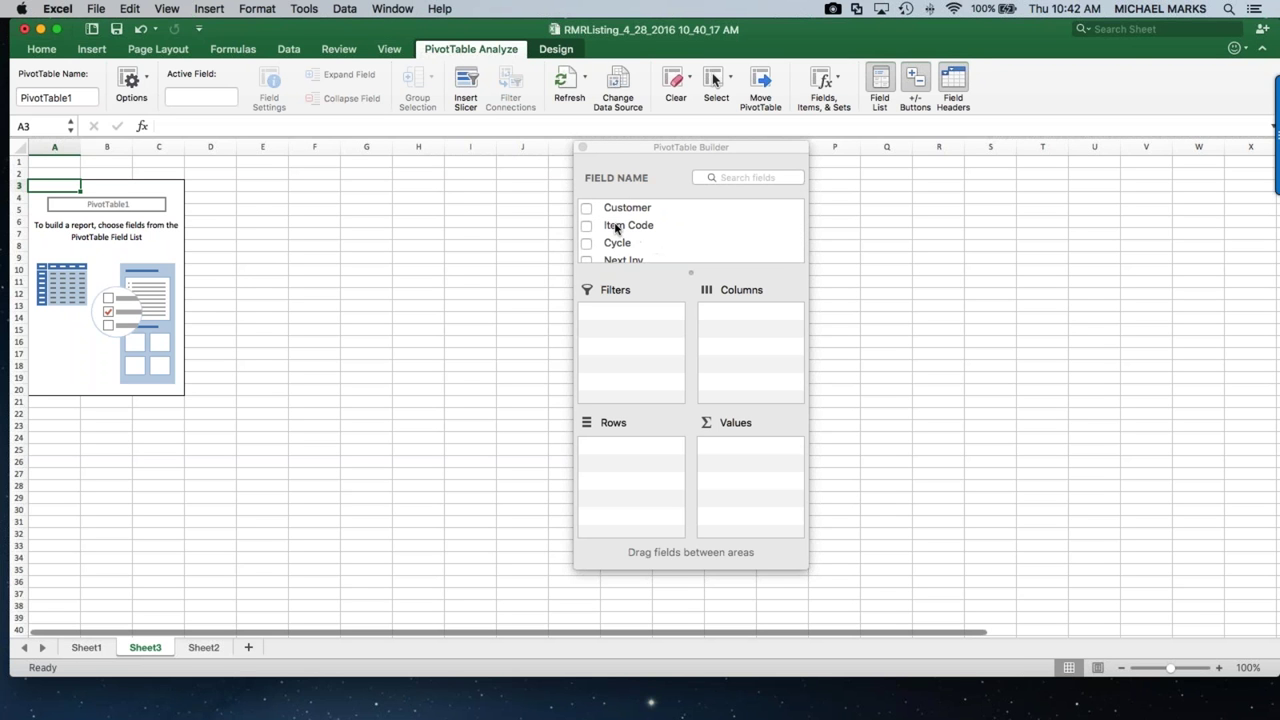
{"action": "left_click_drag", "start_coordinate": [617, 228], "coordinate": [632, 460]}
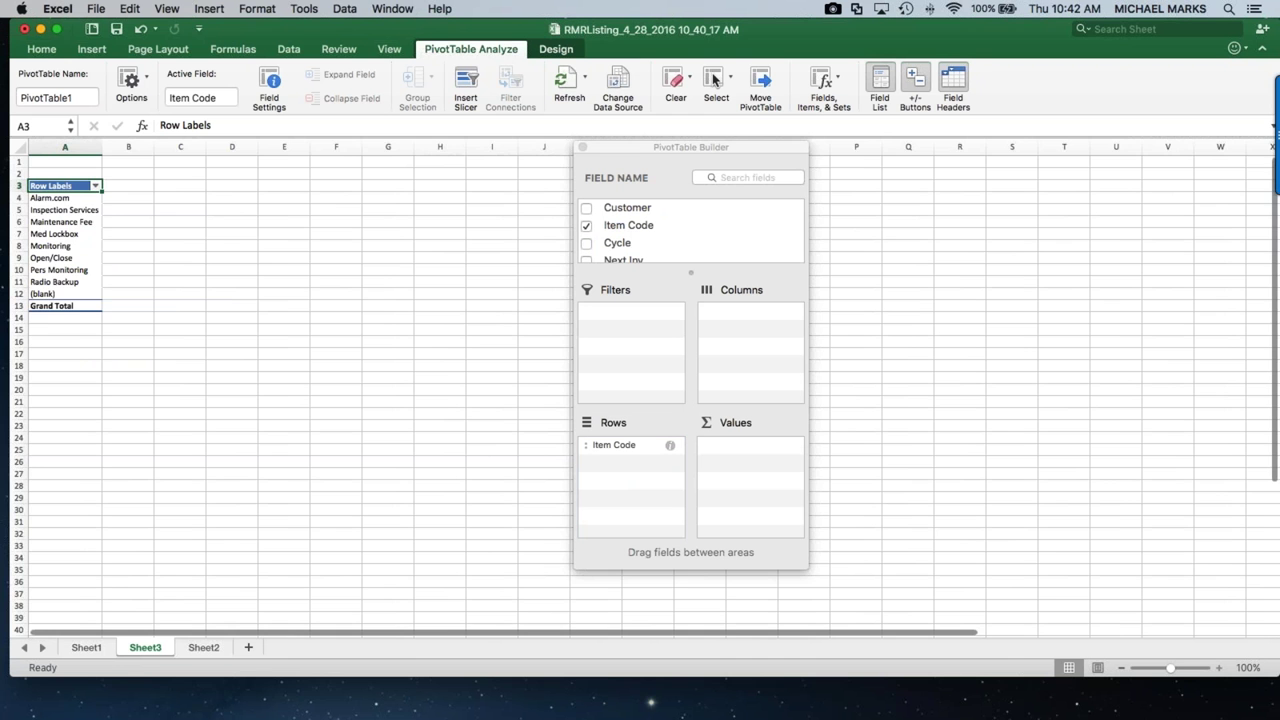
{"action": "left_click_drag", "start_coordinate": [1170, 667], "coordinate": [1183, 667]}
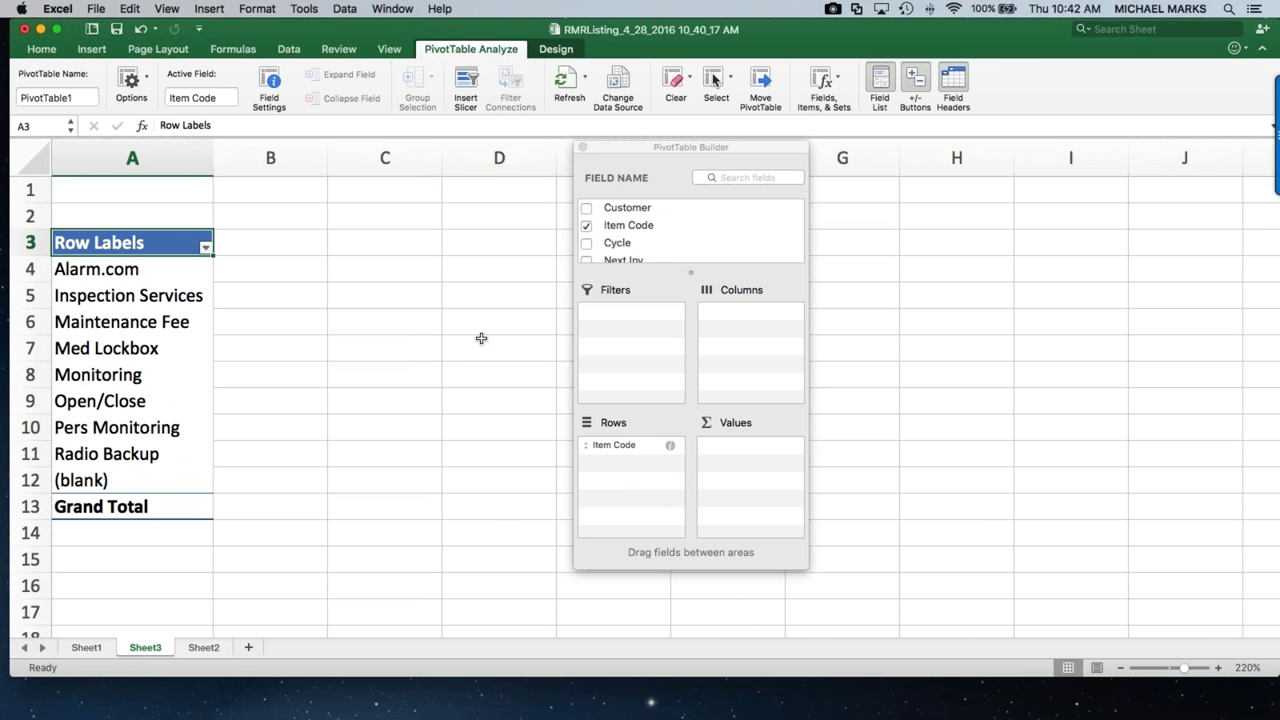
Add the Monthly $ field to the PivotTable's values twice.
{"action": "scroll", "coordinate": [660, 225], "scroll_direction": "down", "scroll_amount": 5}
{"action": "scroll", "coordinate": [660, 225], "scroll_direction": "down", "scroll_amount": 1}
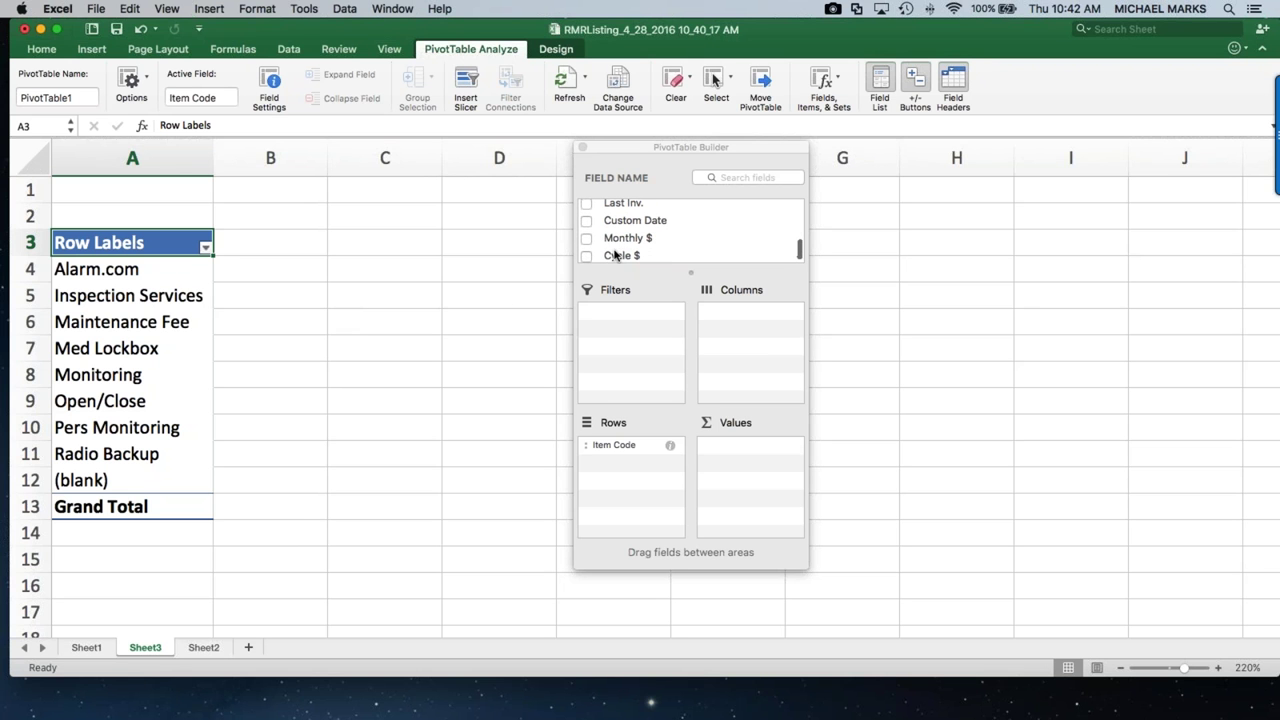
{"action": "left_click_drag", "start_coordinate": [614, 242], "coordinate": [751, 469]}
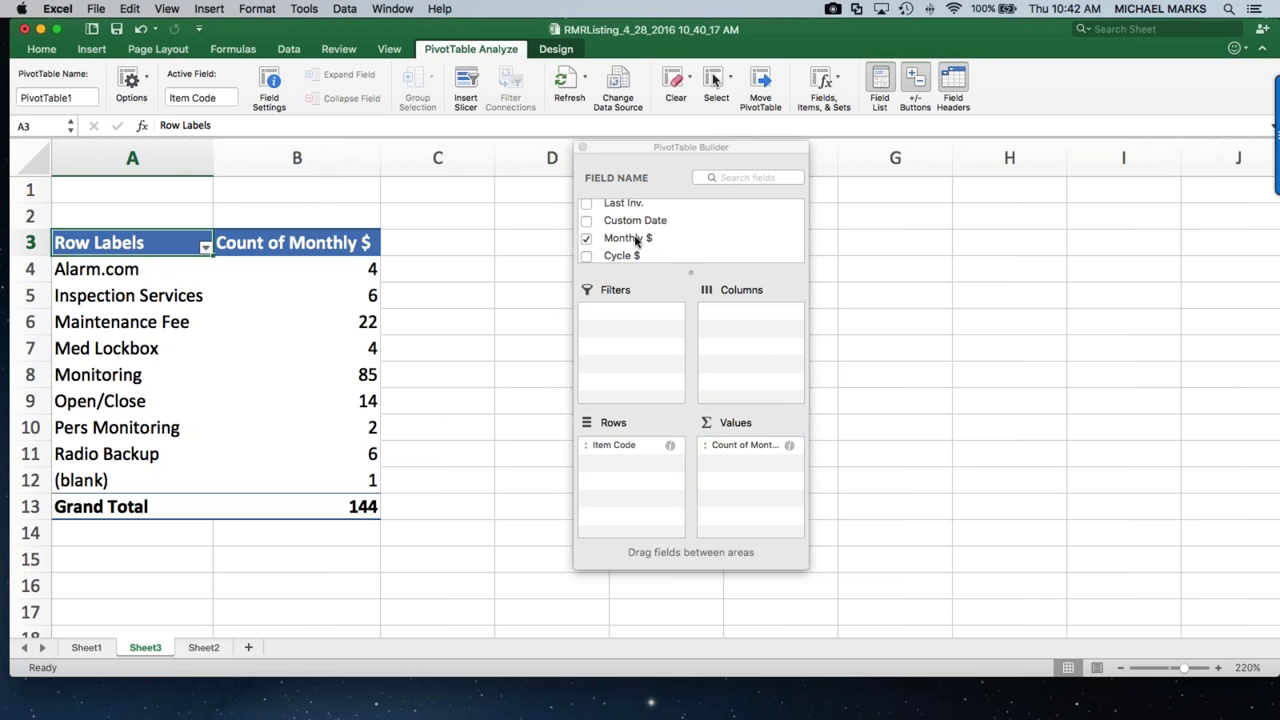
{"action": "left_click_drag", "start_coordinate": [636, 240], "coordinate": [755, 505]}
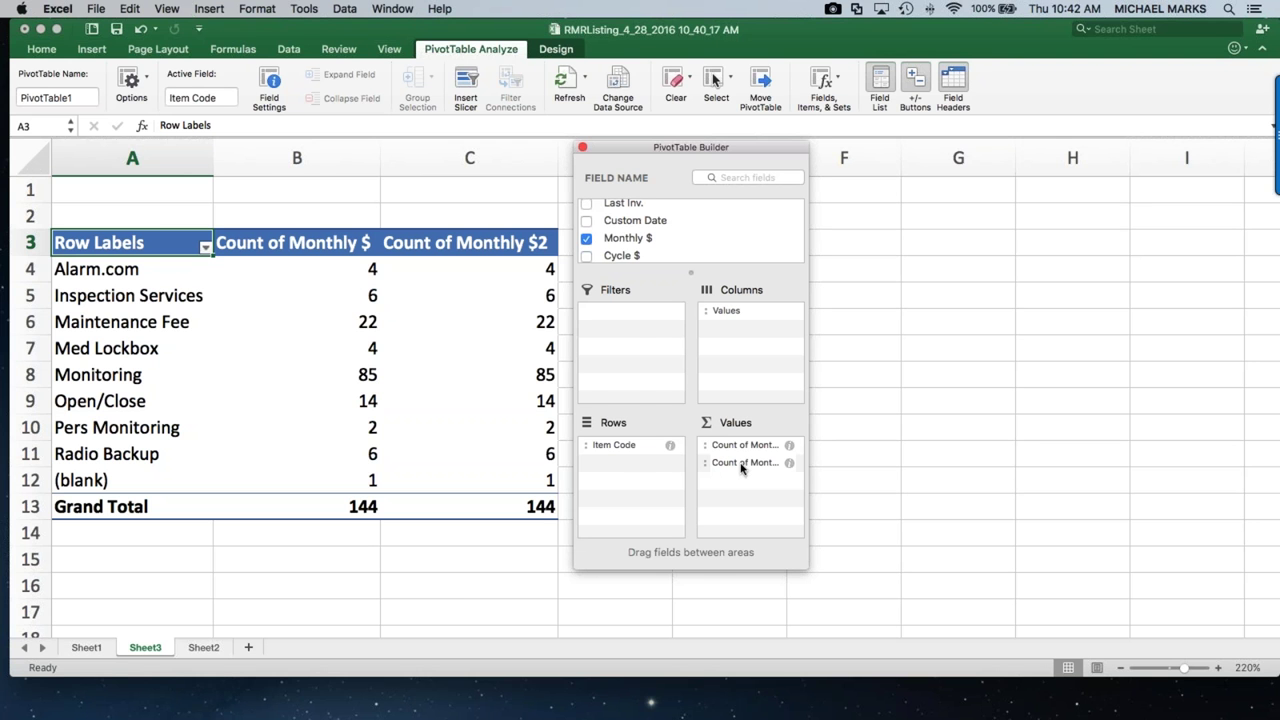
Summarize the second Monthly $ value by Sum in Number format with 2 decimal places, and move the PivotTable Builder clear of the table.
{"action": "left_click", "coordinate": [789, 463]}
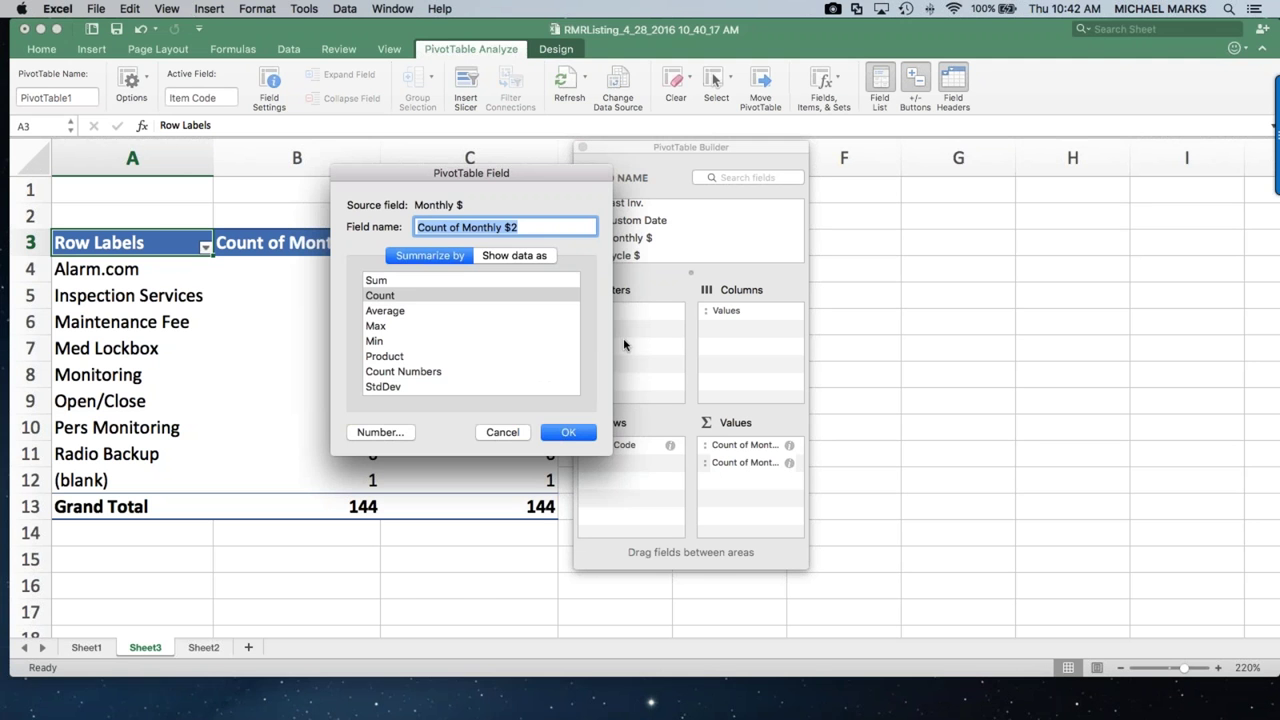
{"action": "left_click", "coordinate": [386, 283]}
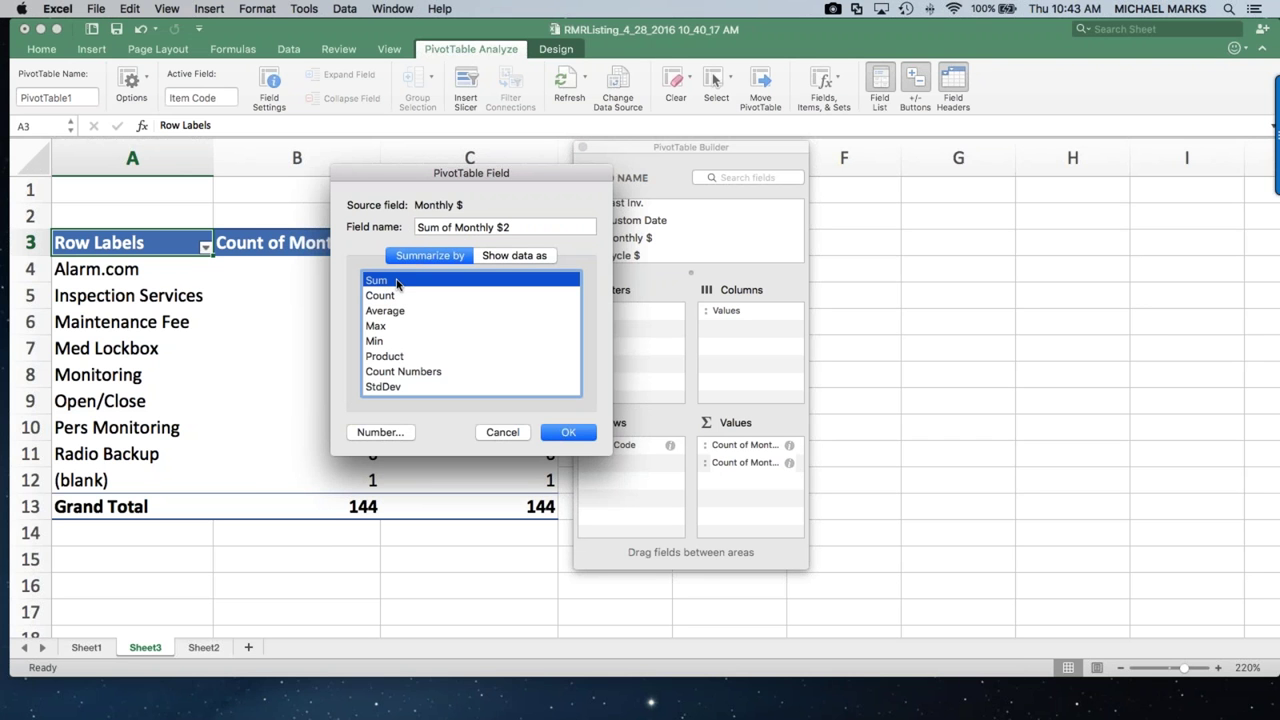
{"action": "left_click", "coordinate": [398, 433]}
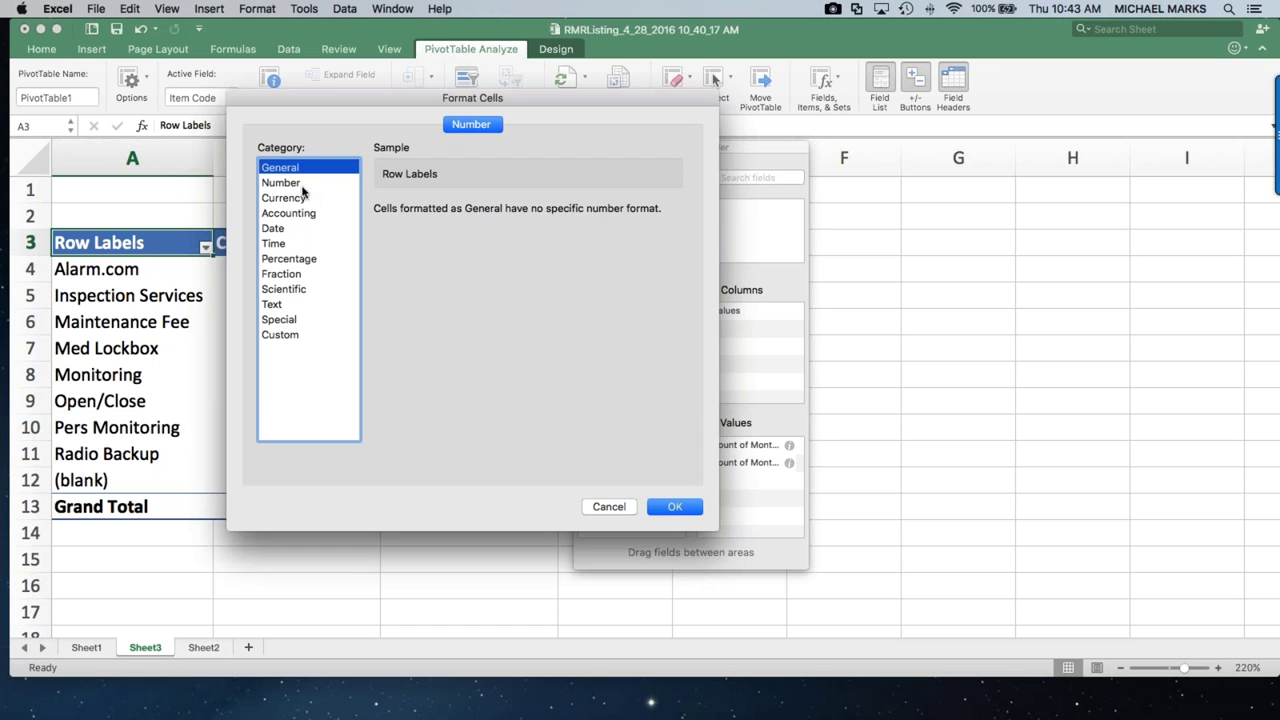
{"action": "left_click", "coordinate": [300, 185]}
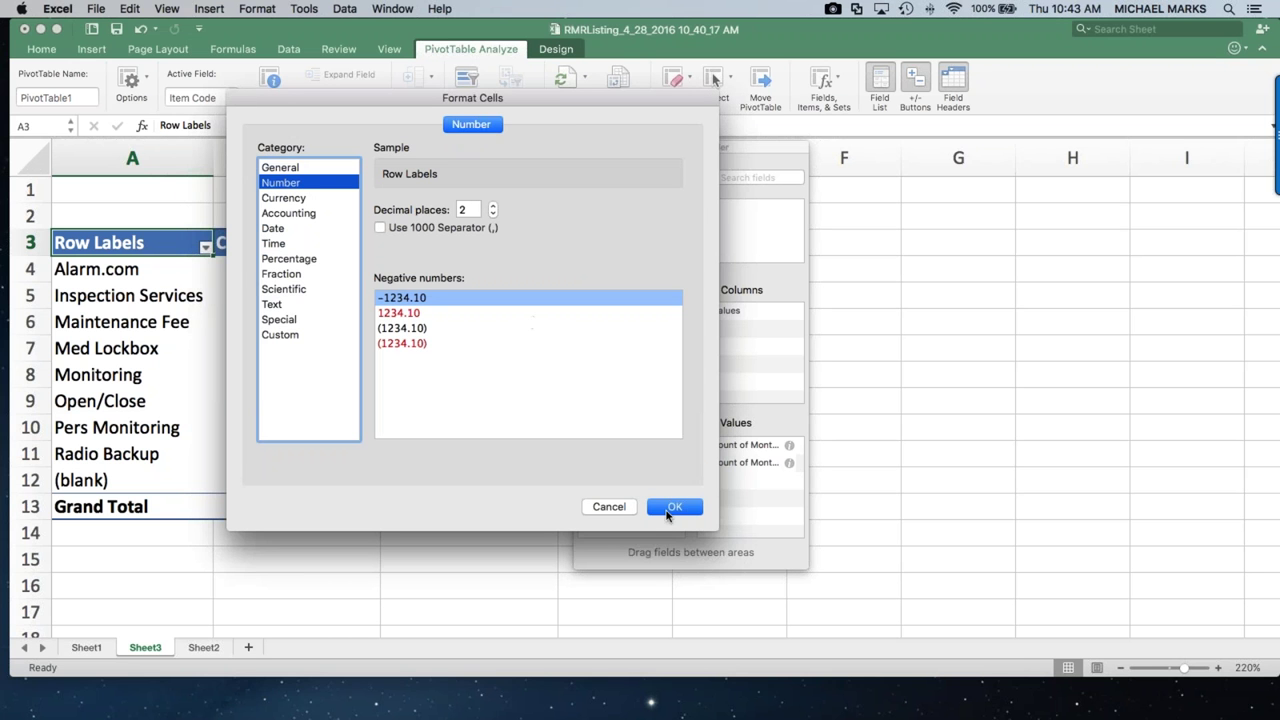
{"action": "left_click", "coordinate": [676, 508]}
{"action": "left_click", "coordinate": [564, 434]}
{"action": "left_click", "coordinate": [722, 149]}
{"action": "left_click_drag", "start_coordinate": [722, 149], "coordinate": [987, 167]}
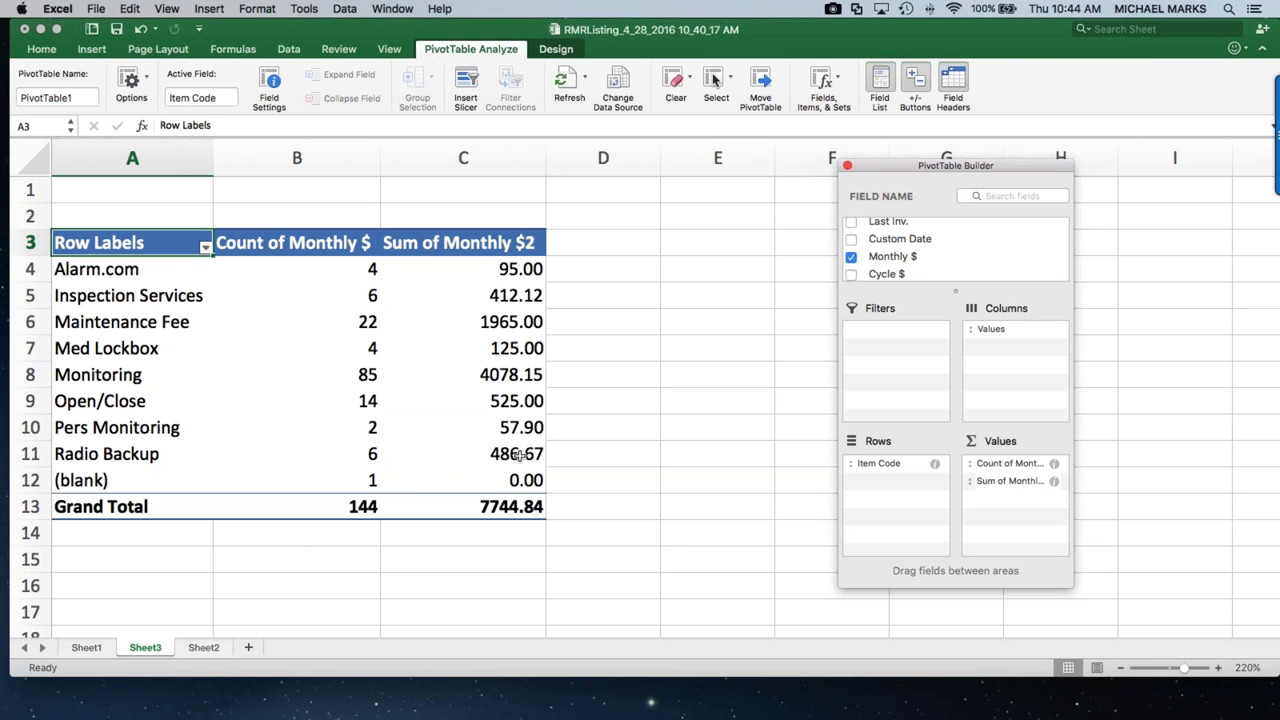
Switch to AlarmBiller in the browser and examine the invoices of batch 1 in the RMR Invoice Generation History.
{"action": "key", "text": "ctrl+Right"}
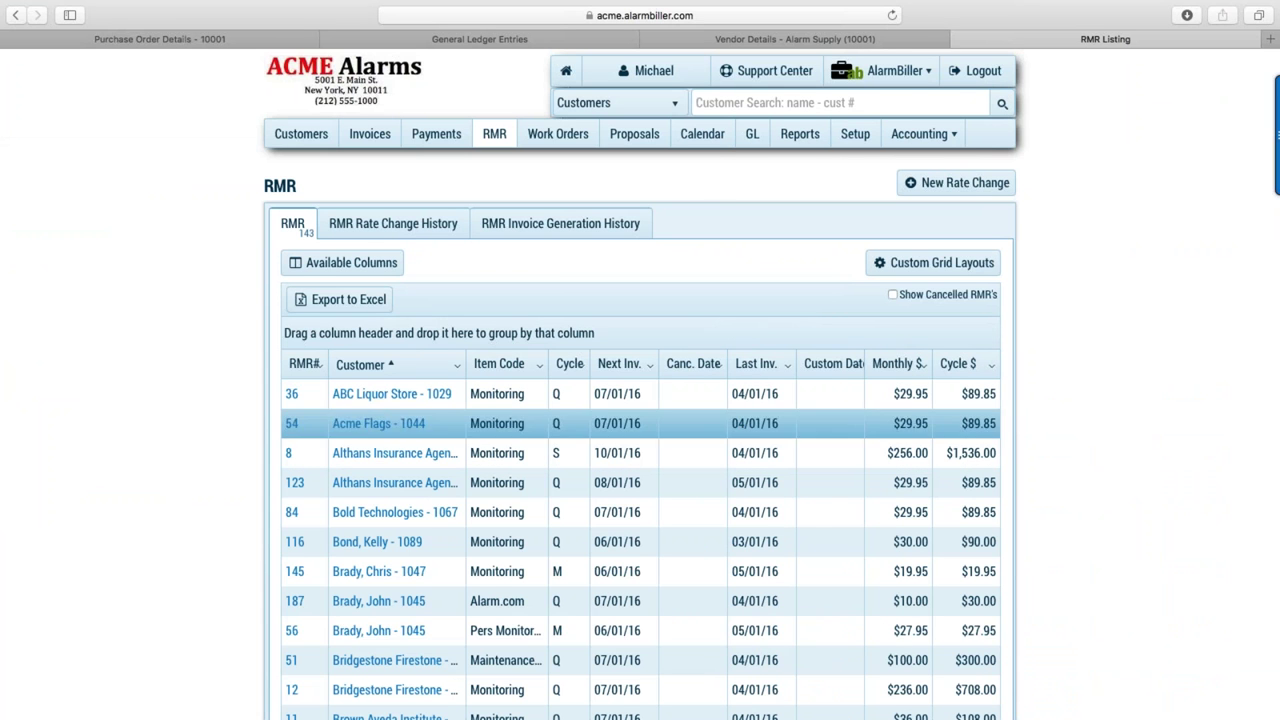
{"action": "left_click", "coordinate": [430, 630]}
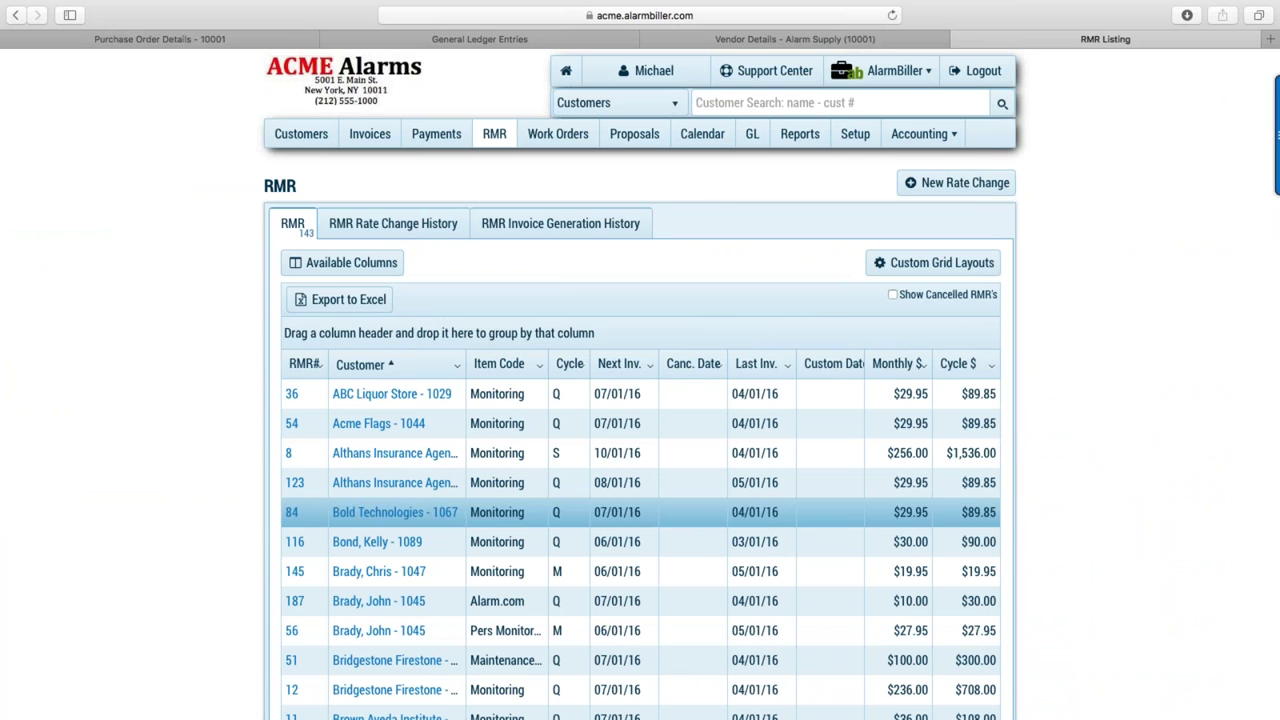
{"action": "left_click", "coordinate": [563, 226]}
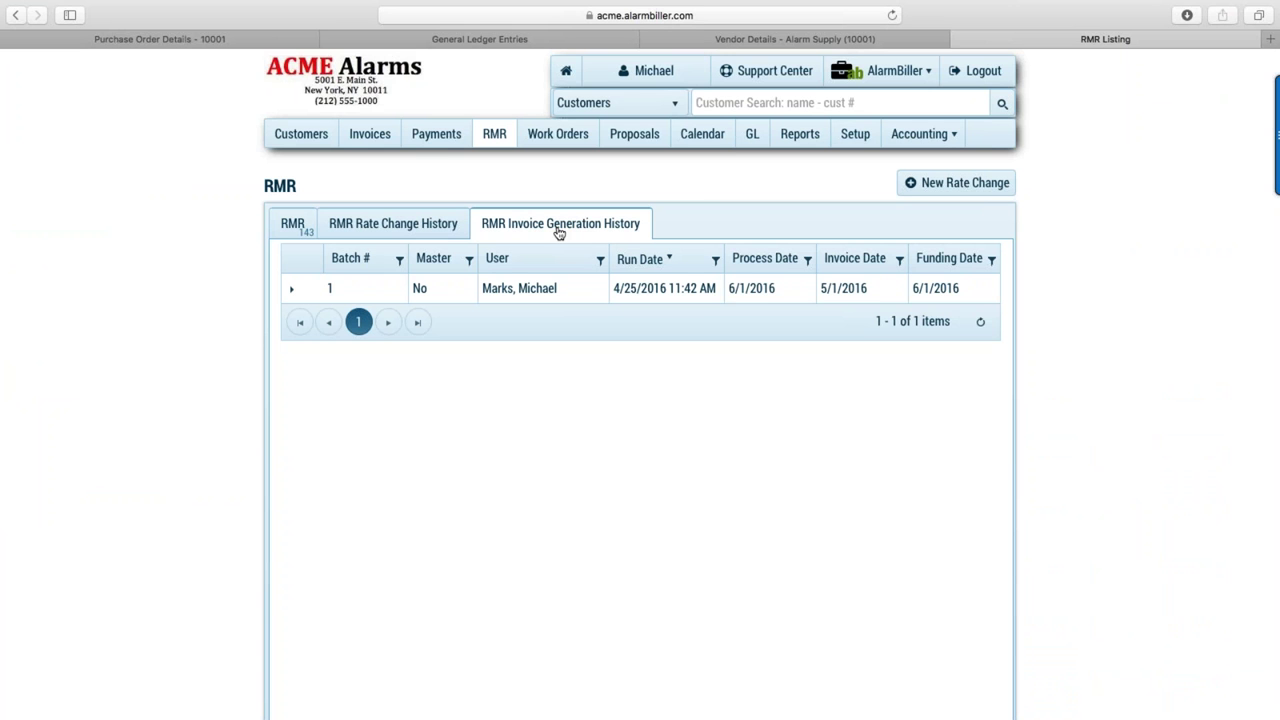
{"action": "left_click", "coordinate": [289, 292]}
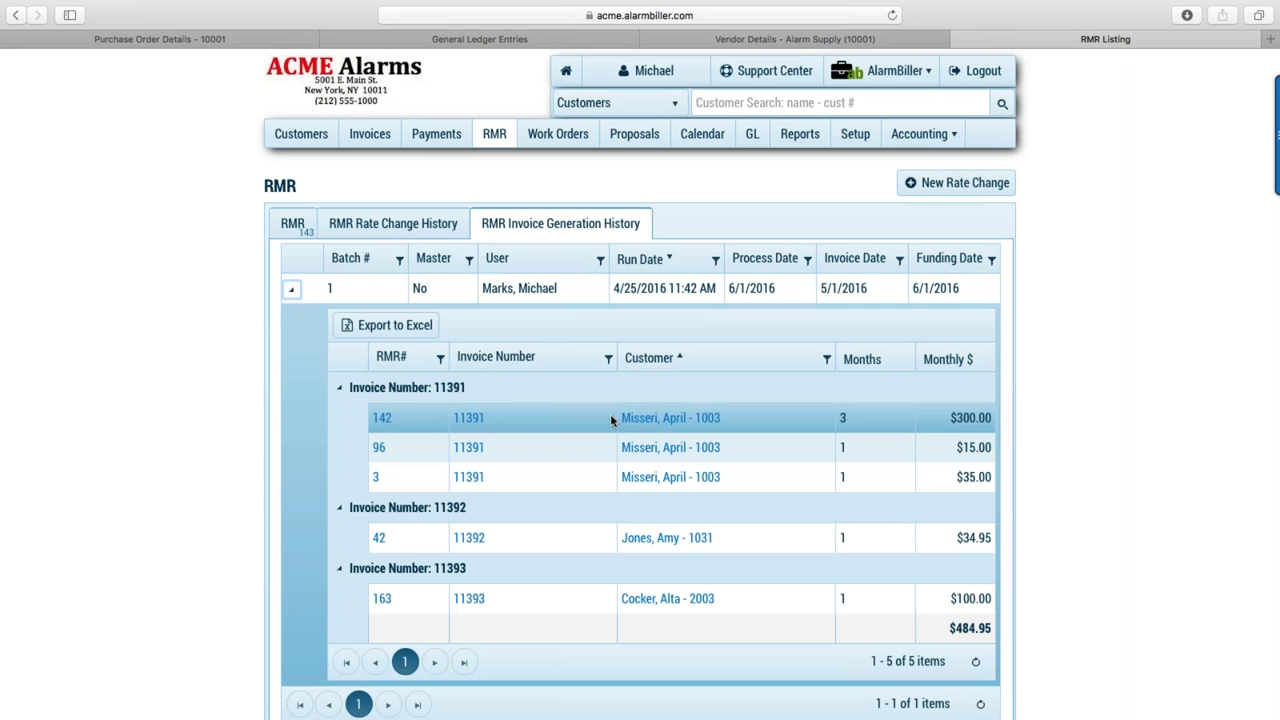
{"action": "scroll", "coordinate": [648, 428], "scroll_direction": "down", "scroll_amount": 2}
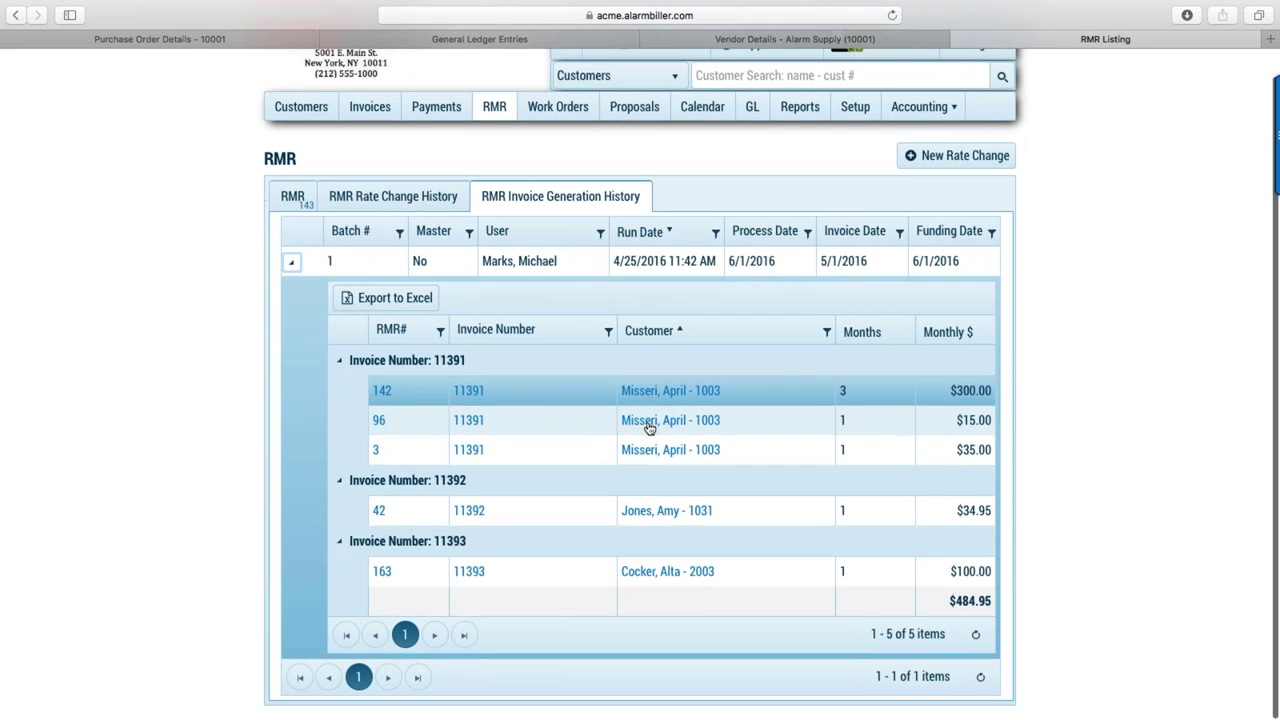
{"action": "scroll", "coordinate": [648, 428], "scroll_direction": "down", "scroll_amount": 1}
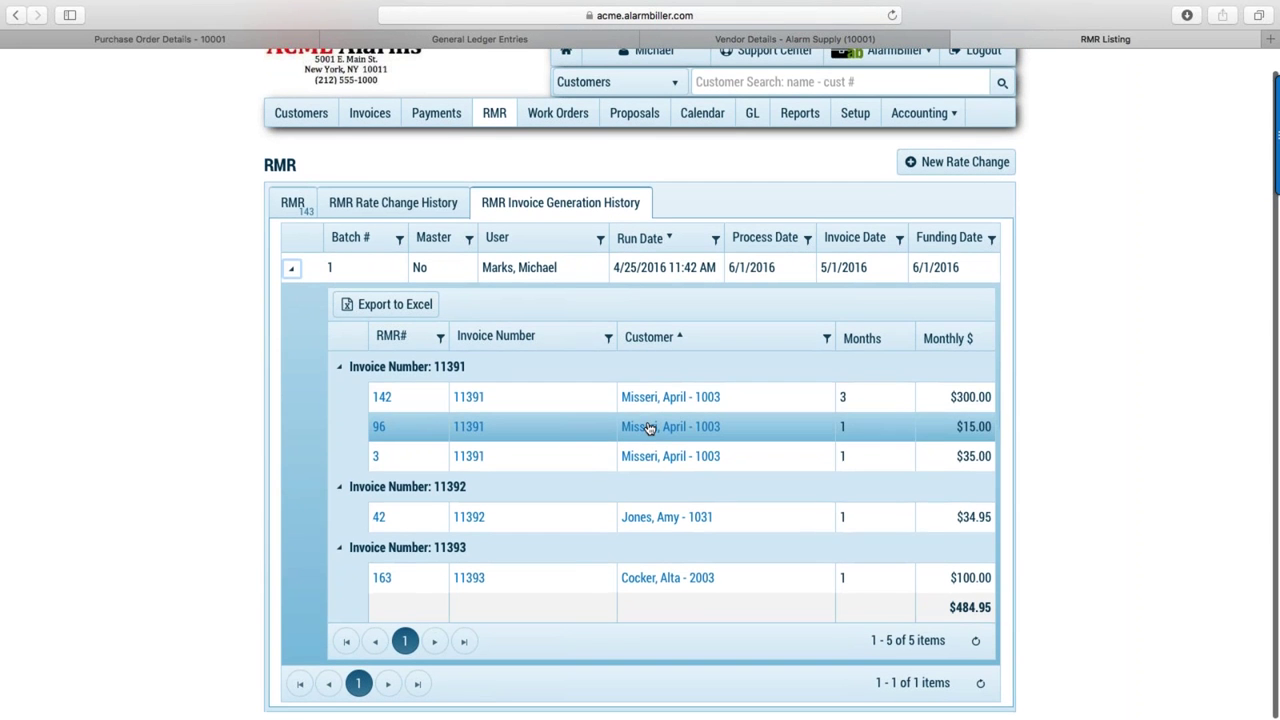
{"action": "scroll", "coordinate": [640, 597], "scroll_direction": "up", "scroll_amount": 1}
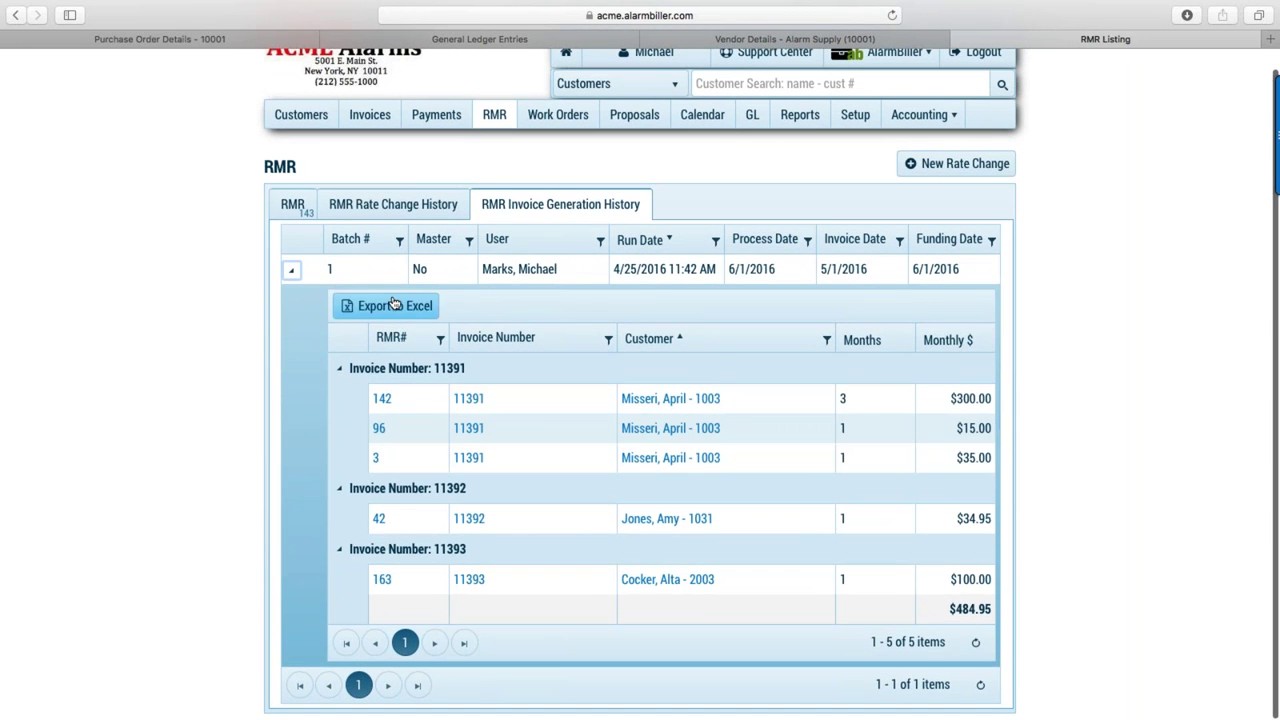
{"action": "left_click", "coordinate": [291, 272]}
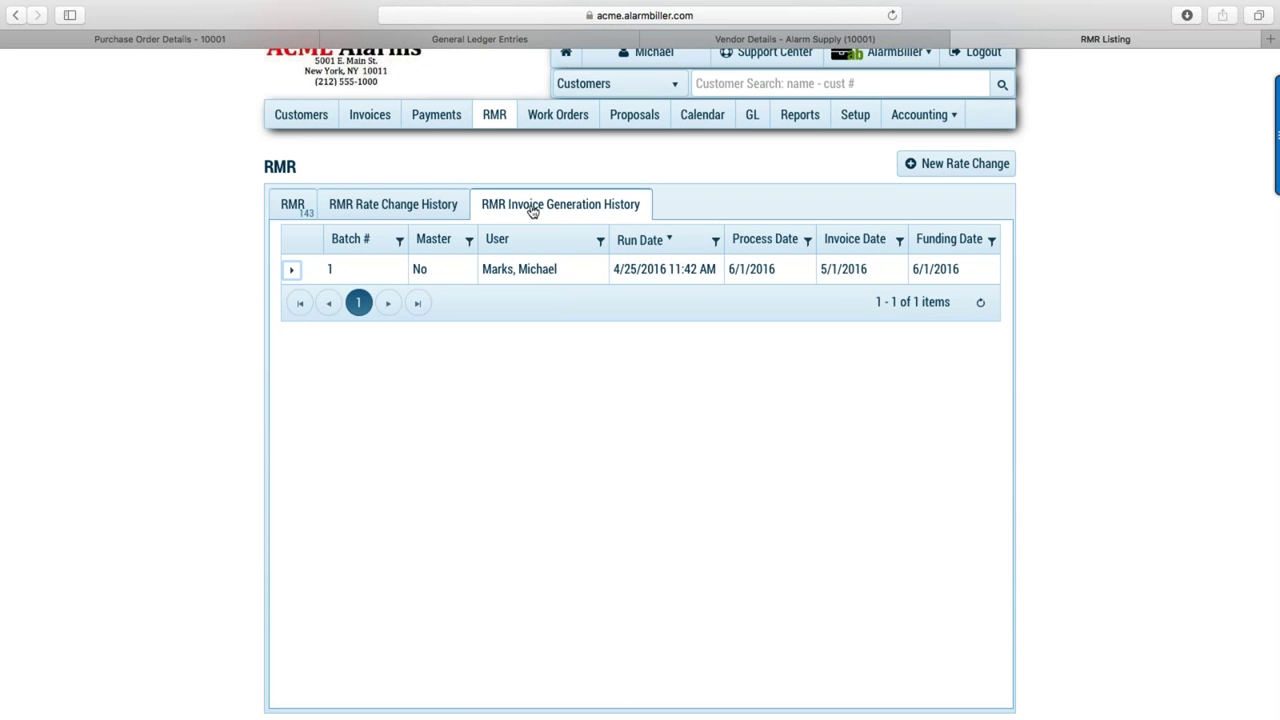
{"action": "left_click", "coordinate": [291, 269]}
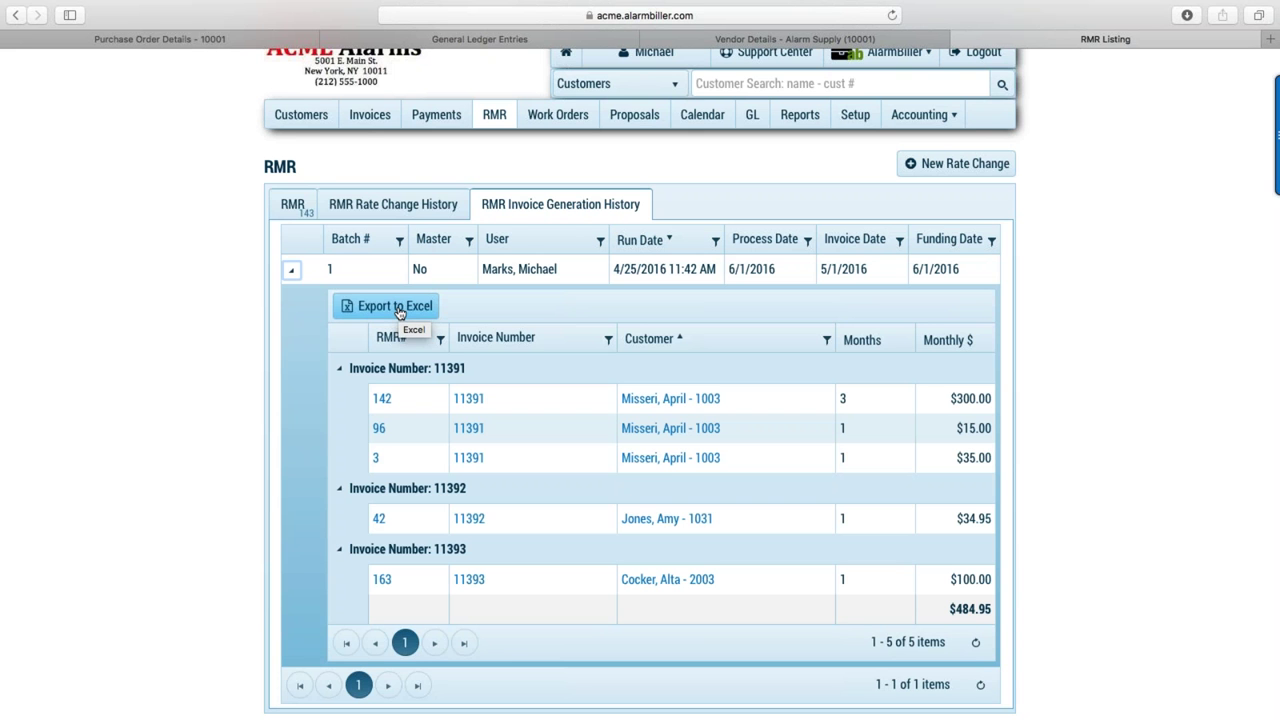
View the RMR Rate Change History, and open a new rate change to look through the RMRs available for selection.
{"action": "left_click", "coordinate": [395, 213]}
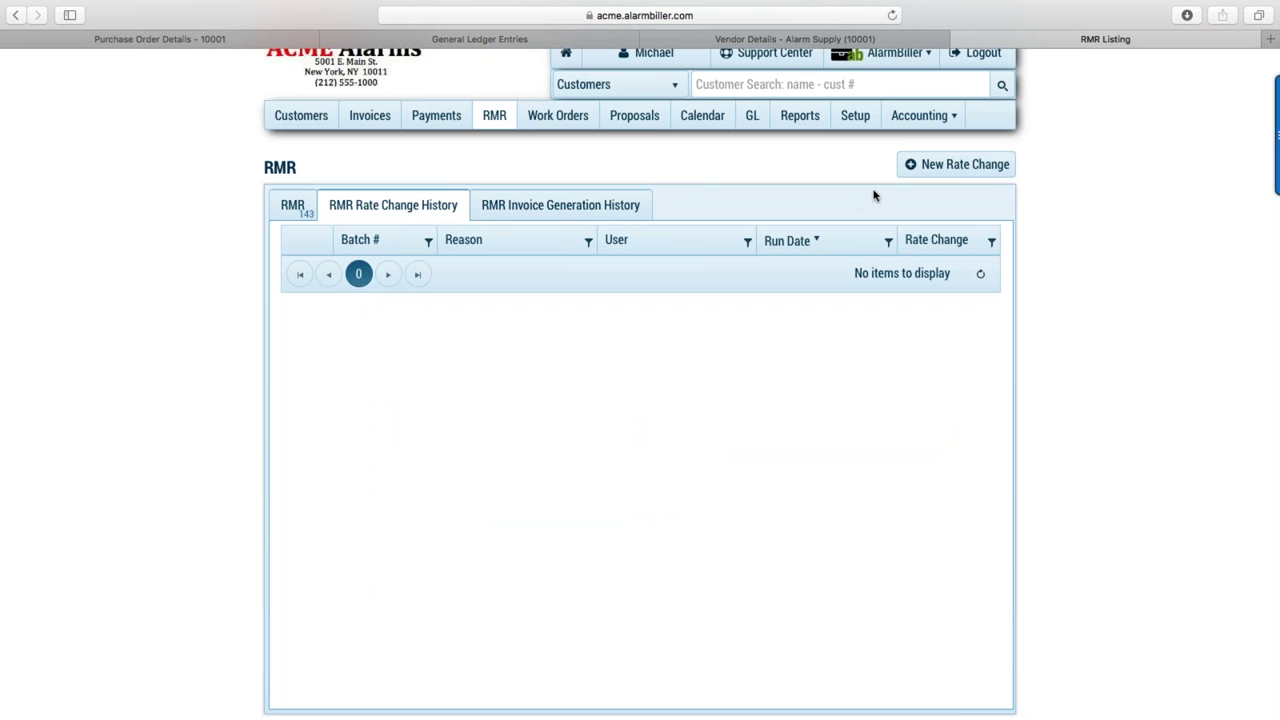
{"action": "left_click", "coordinate": [965, 172]}
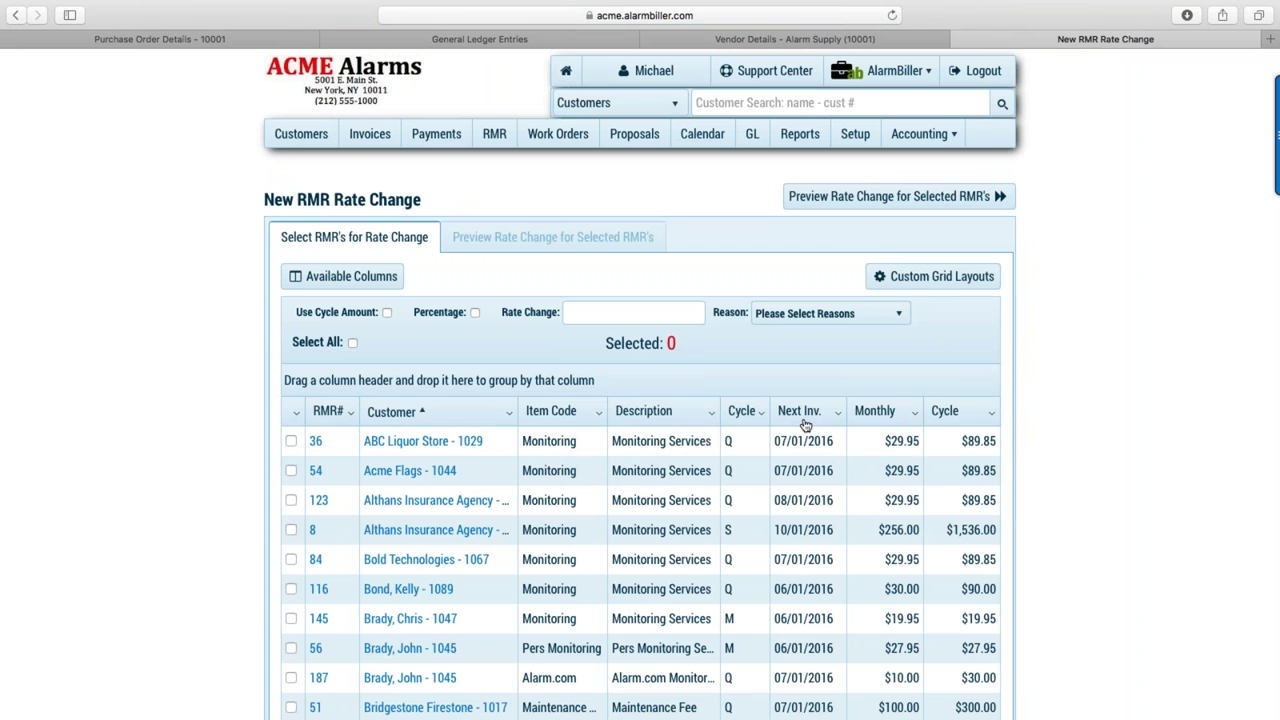
{"action": "scroll", "coordinate": [640, 450], "scroll_direction": "down", "scroll_amount": 3}
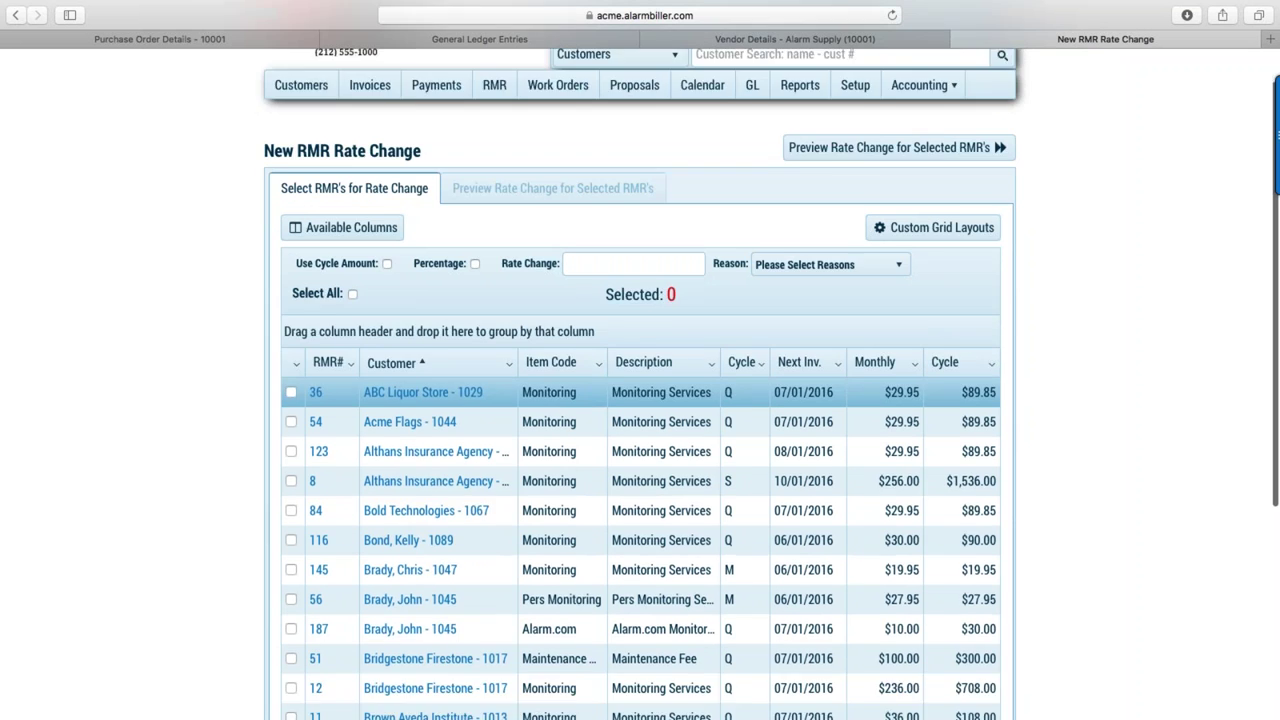
{"action": "scroll", "coordinate": [800, 660], "scroll_direction": "down", "scroll_amount": 1}
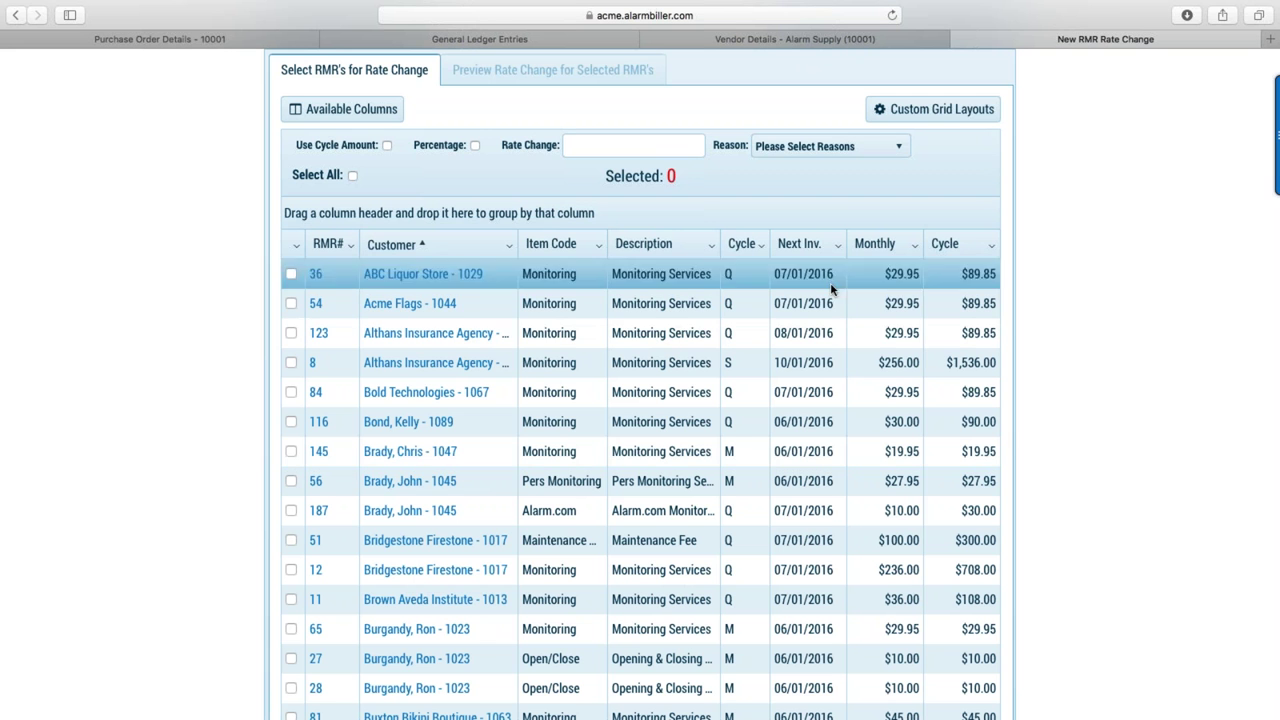
Filter the RMR list to items whose next invoice date is equal to 6/1/2016, and look through the filtered list.
{"action": "left_click", "coordinate": [838, 245]}
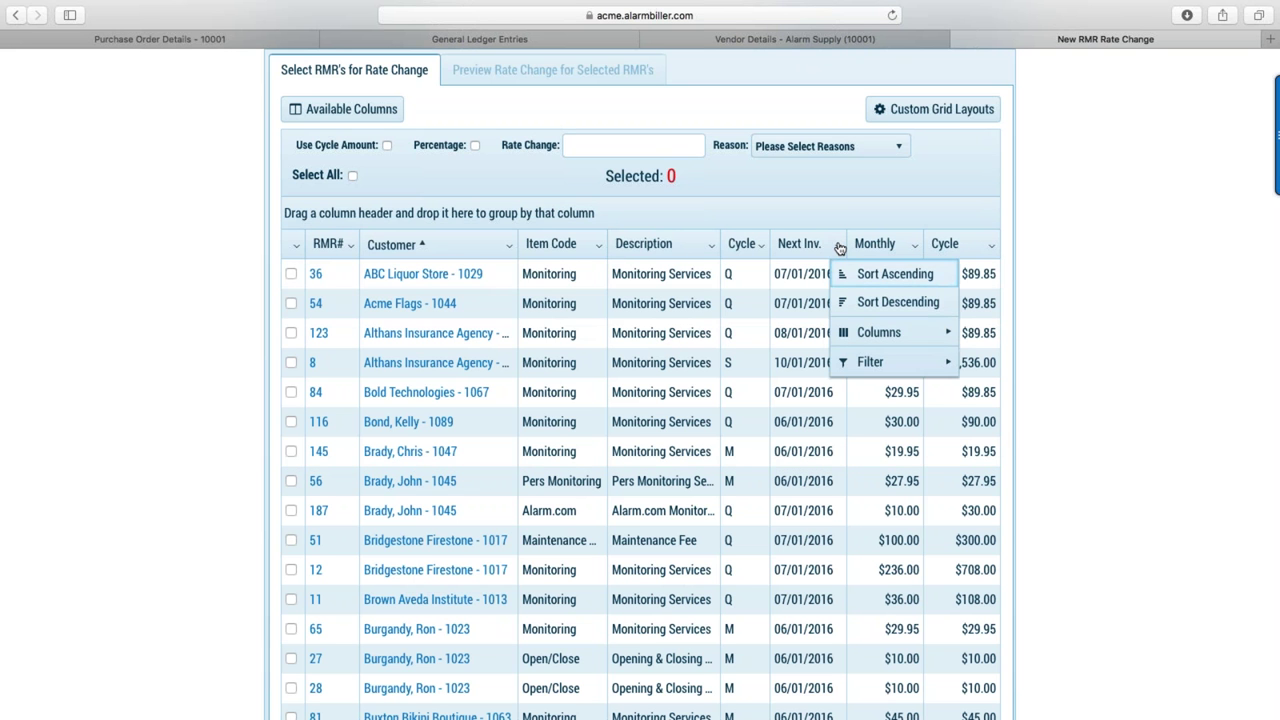
{"action": "mouse_move", "coordinate": [864, 331]}
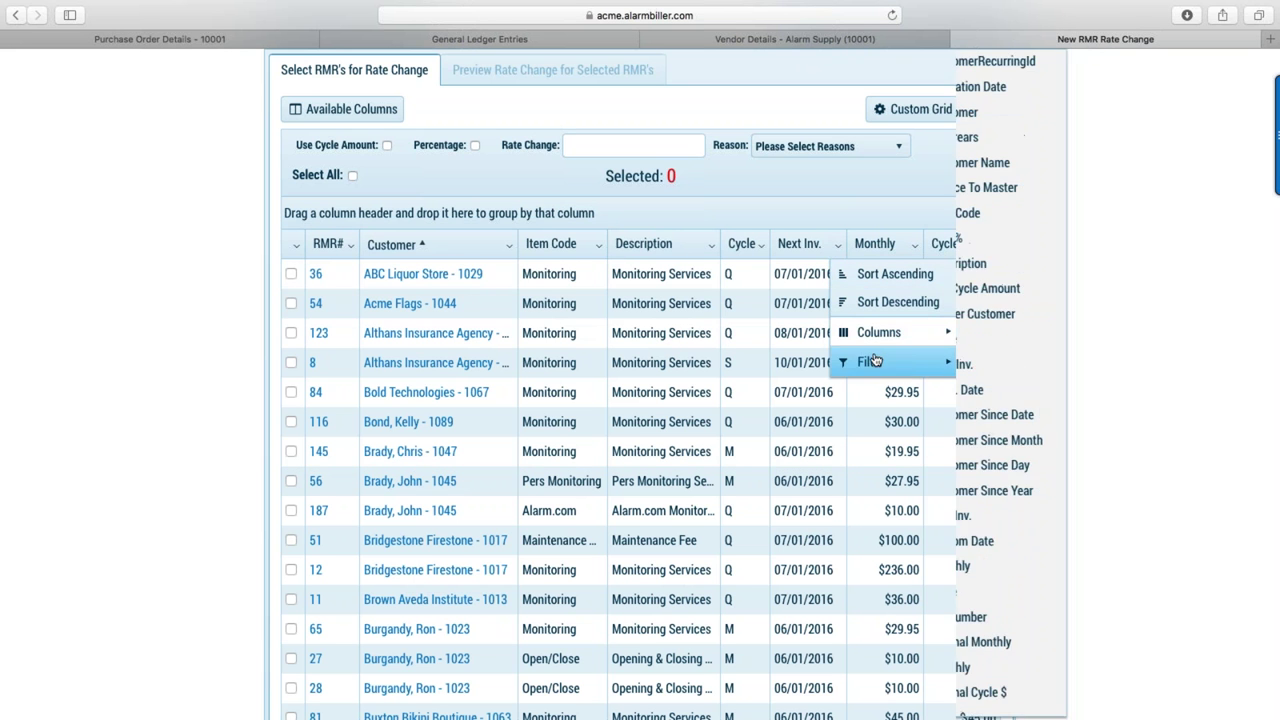
{"action": "mouse_move", "coordinate": [875, 361]}
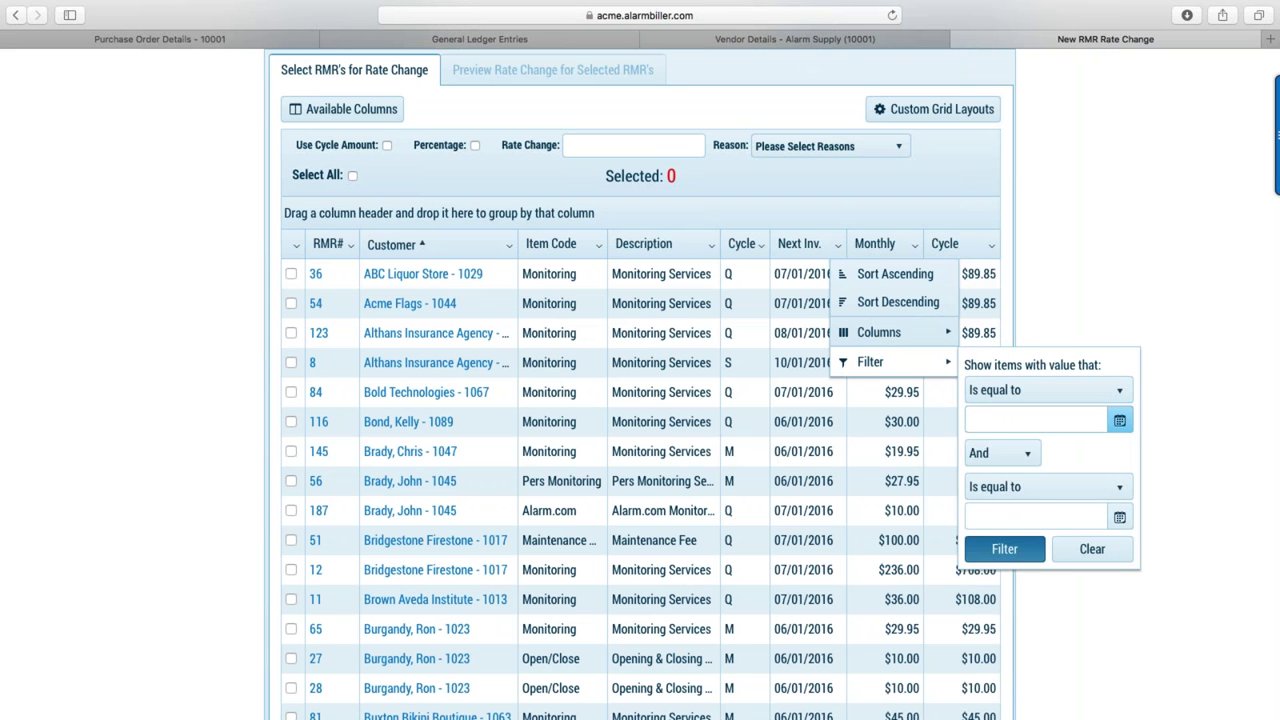
{"action": "left_click", "coordinate": [1120, 421]}
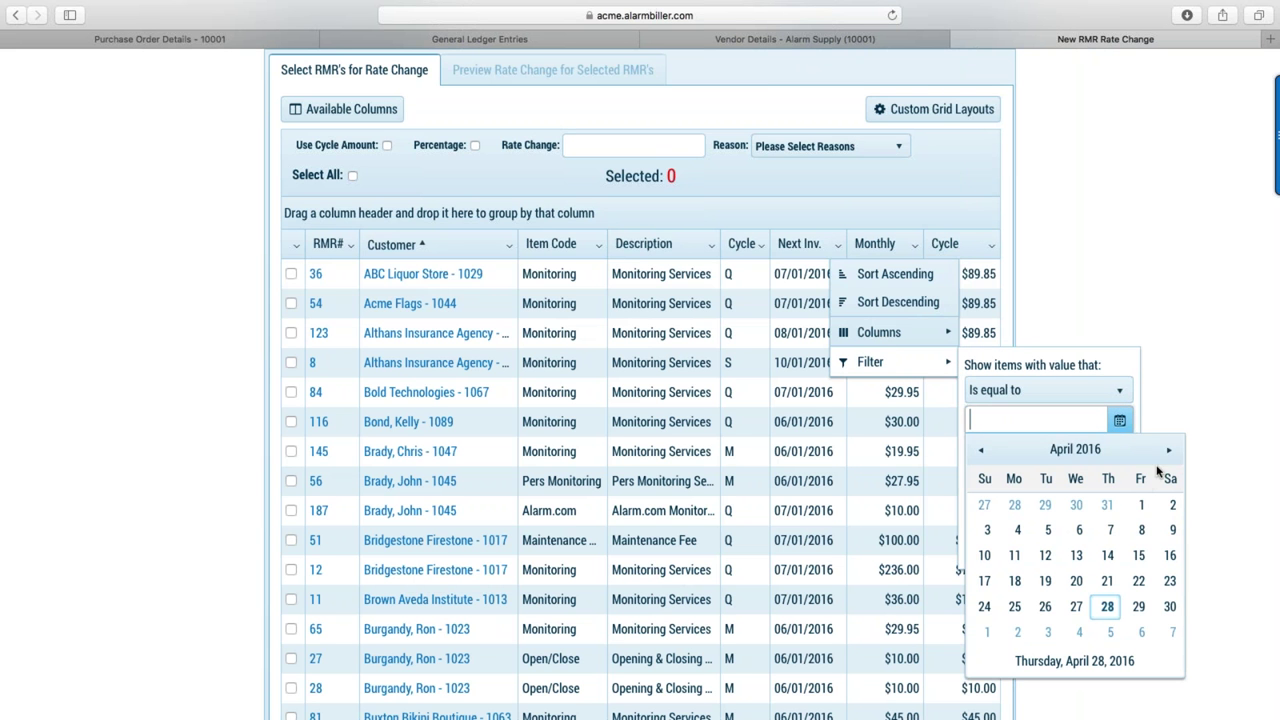
{"action": "left_click", "coordinate": [1167, 452]}
{"action": "left_click", "coordinate": [1167, 452]}
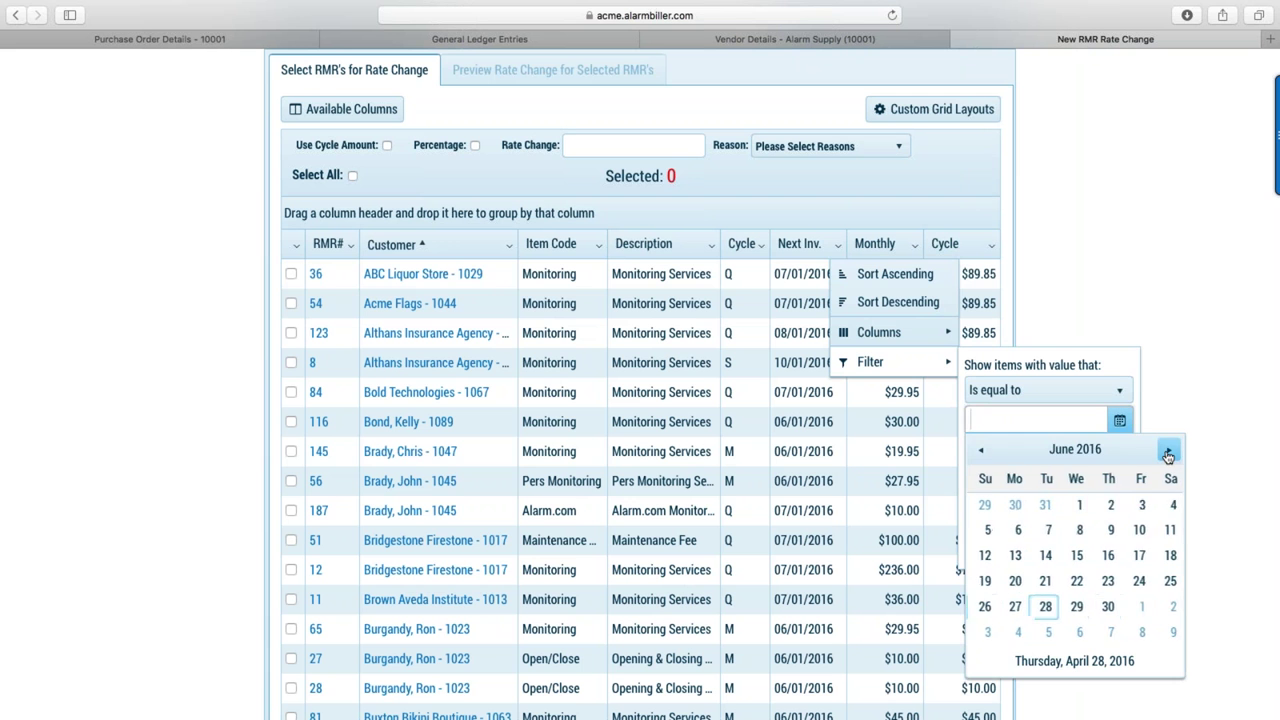
{"action": "left_click", "coordinate": [1107, 504]}
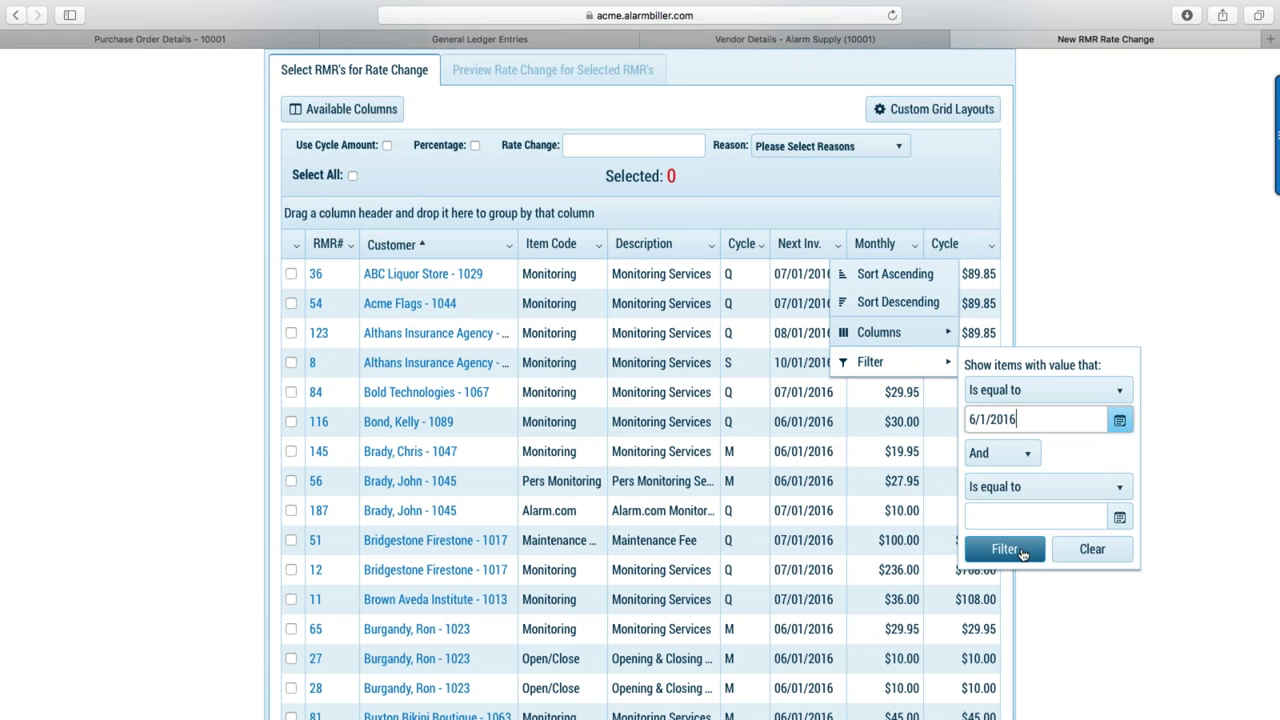
{"action": "left_click", "coordinate": [1004, 549]}
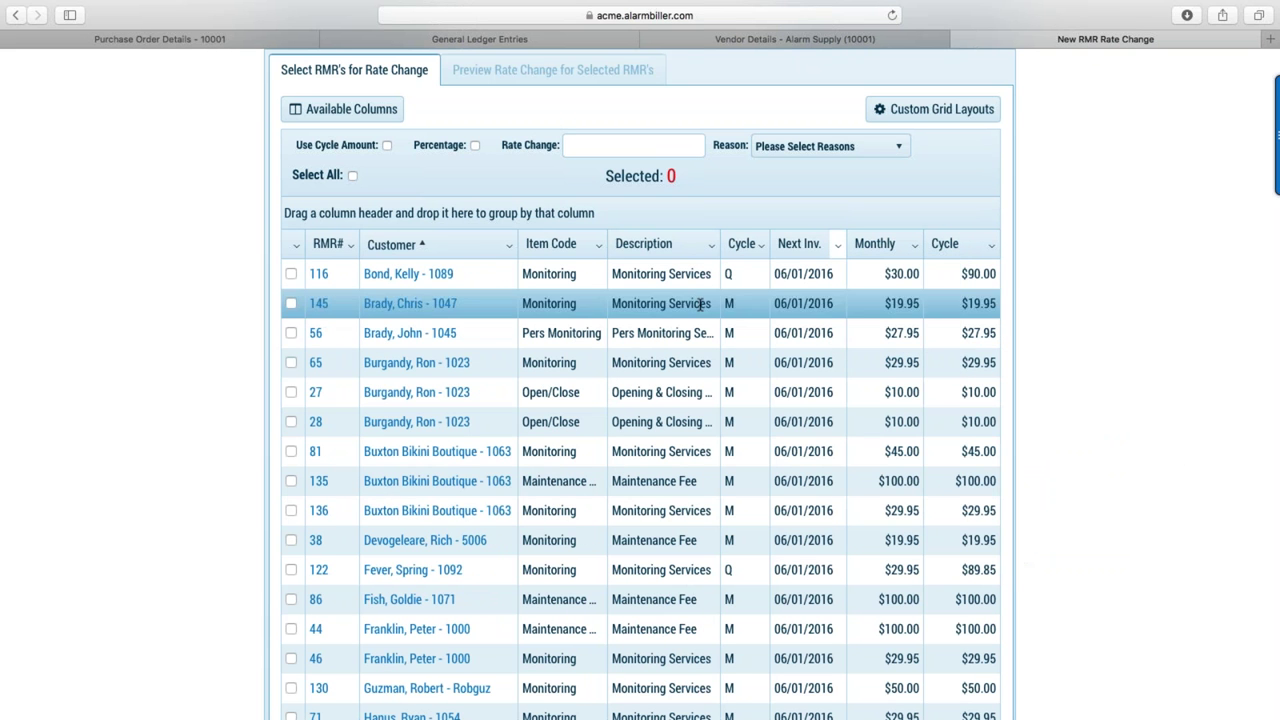
{"action": "scroll", "coordinate": [686, 290], "scroll_direction": "down", "scroll_amount": 5}
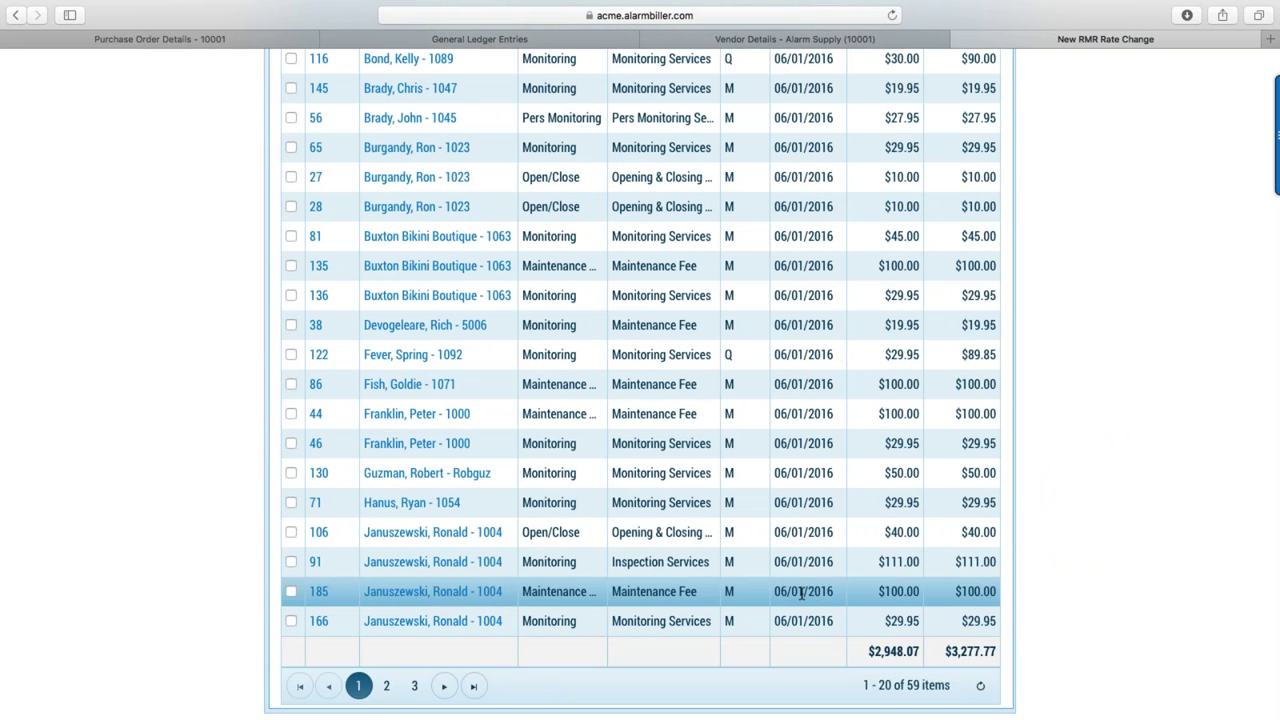
Filter the list further to RMRs whose description is equal to Monitoring Services, and look through the remaining items.
{"action": "scroll", "coordinate": [775, 502], "scroll_direction": "up", "scroll_amount": 8}
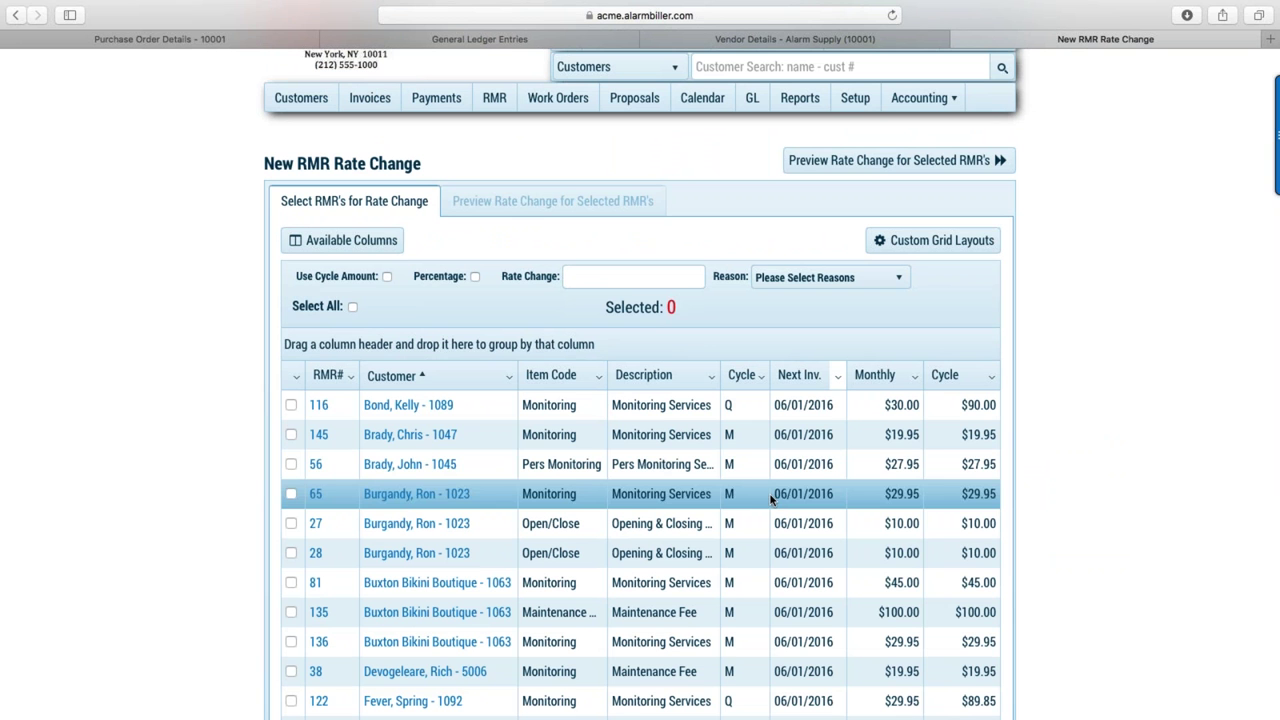
{"action": "left_click", "coordinate": [711, 375]}
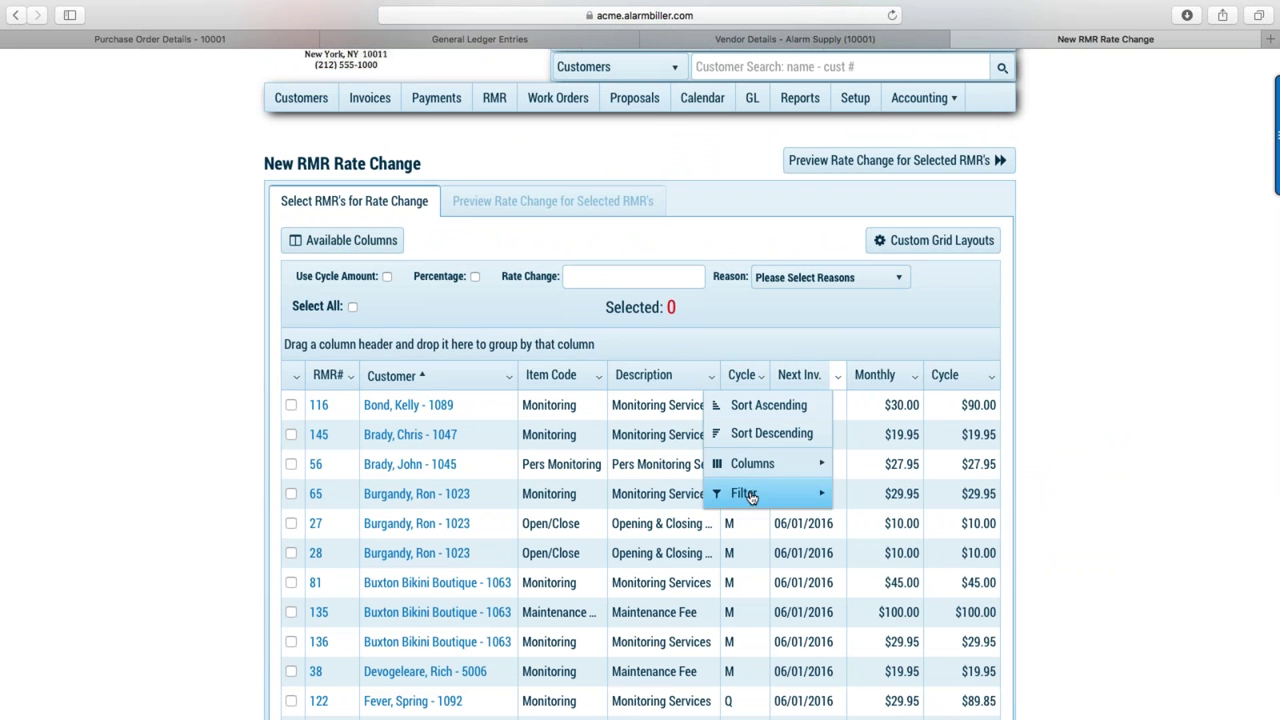
{"action": "mouse_move", "coordinate": [757, 503]}
{"action": "left_click", "coordinate": [880, 552]}
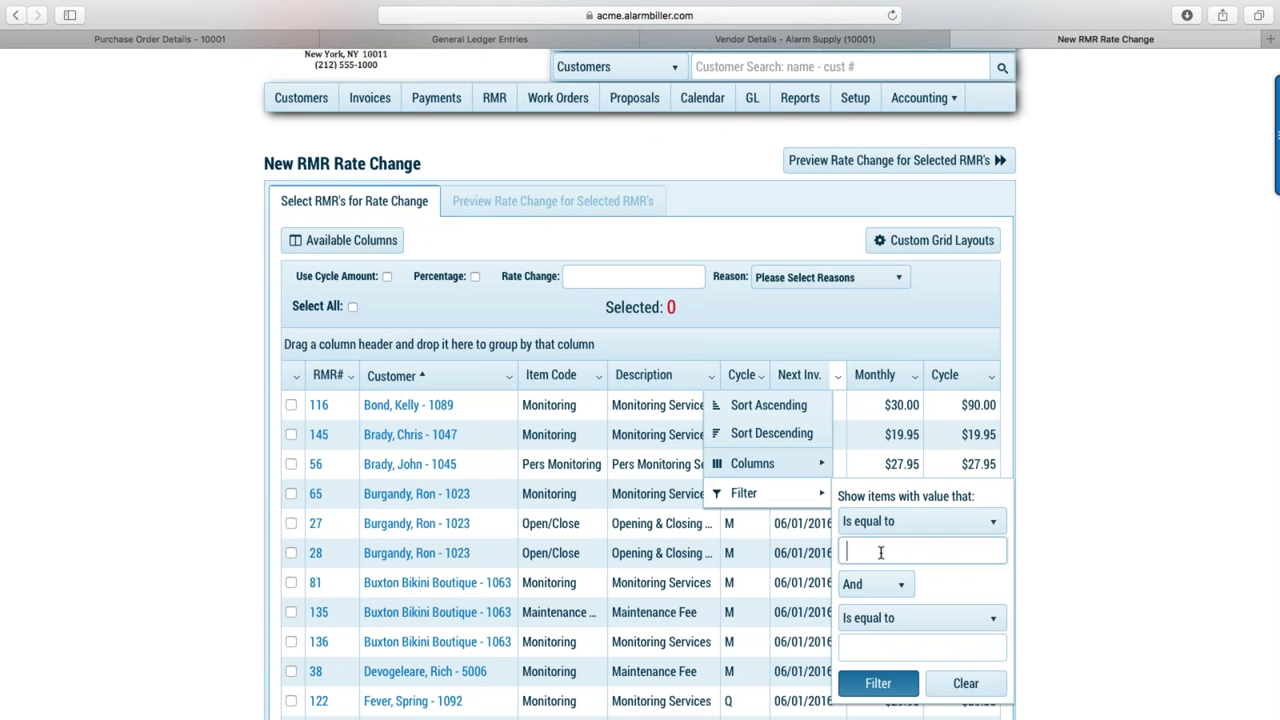
{"action": "type", "text": "Monitoring Services"}
{"action": "key", "text": "Tab"}
{"action": "left_click", "coordinate": [893, 685]}
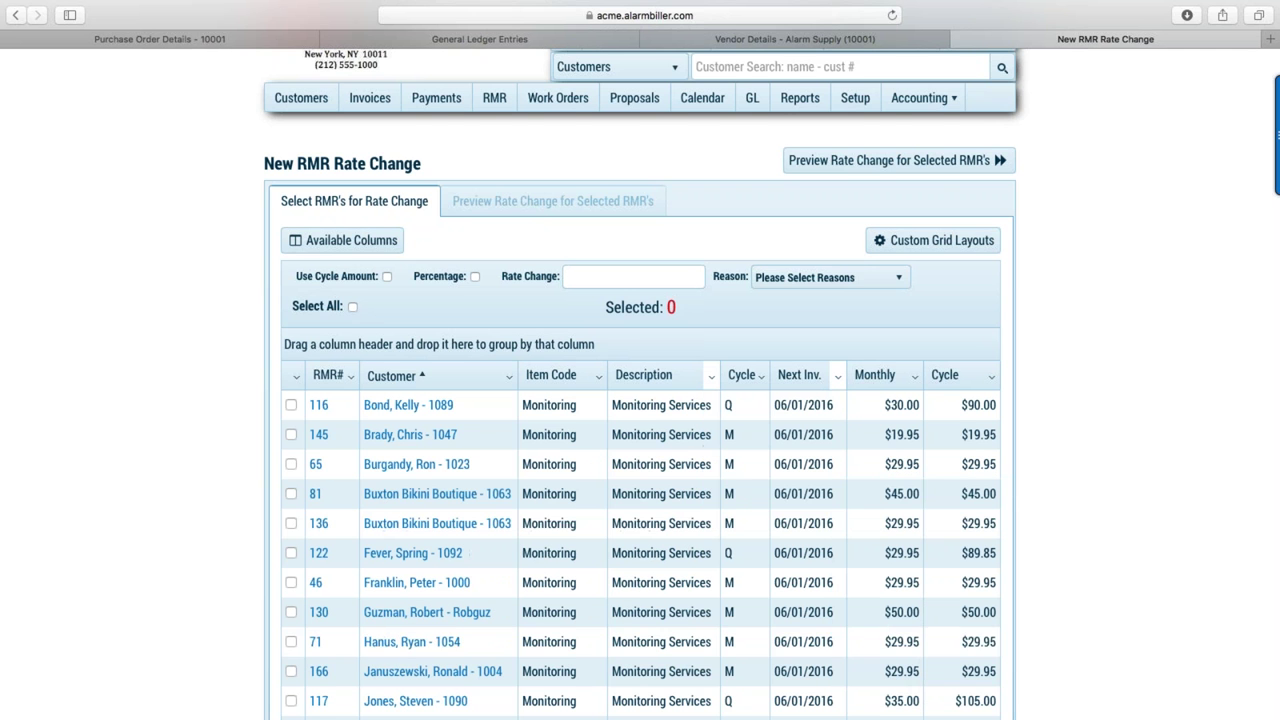
{"action": "scroll", "coordinate": [725, 540], "scroll_direction": "down", "scroll_amount": 5}
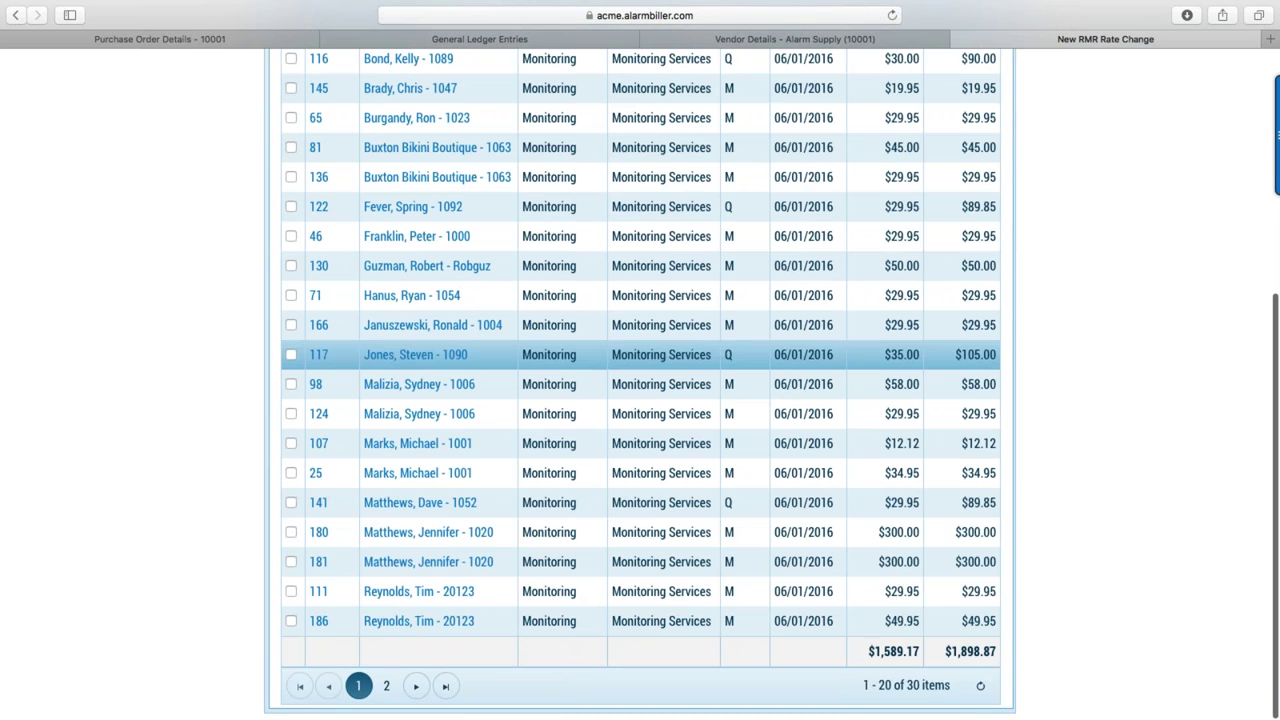
{"action": "scroll", "coordinate": [727, 360], "scroll_direction": "up", "scroll_amount": 4}
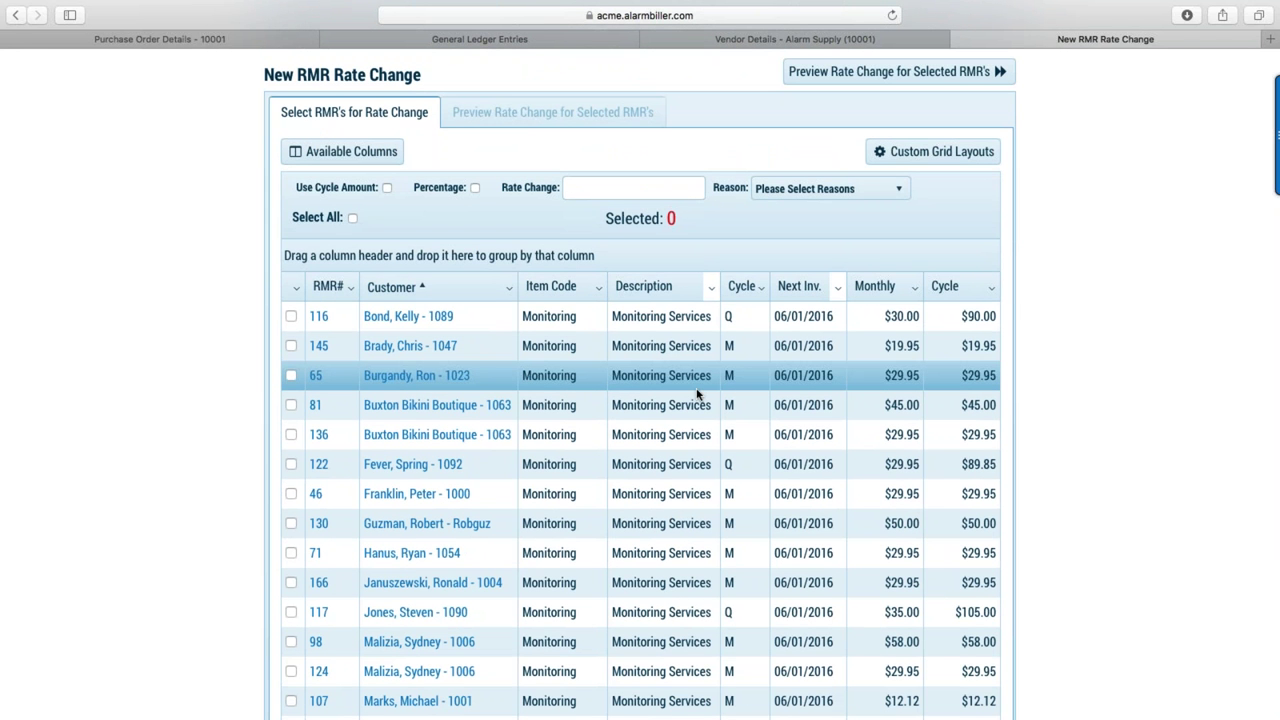
Set the rate change to a flat $1.00 rather than a percentage, with Rate Increase as the reason.
{"action": "left_click", "coordinate": [475, 189]}
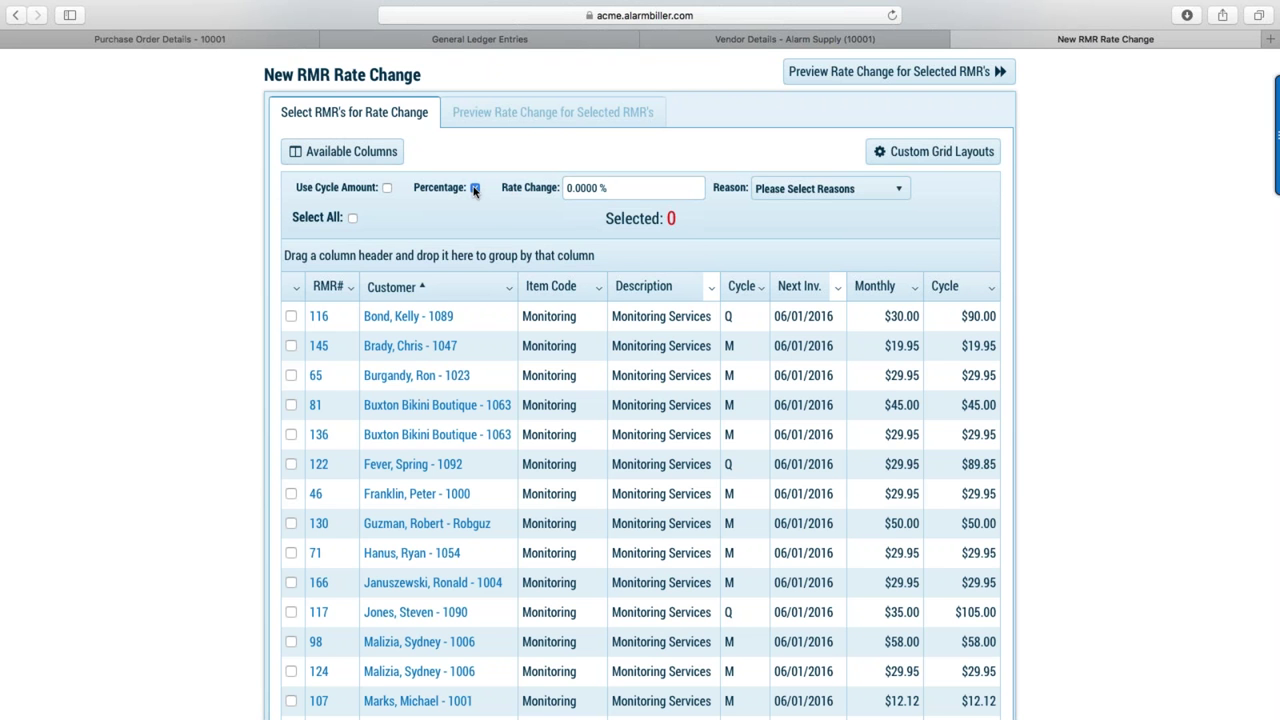
{"action": "left_click", "coordinate": [475, 189]}
{"action": "left_click", "coordinate": [590, 188]}
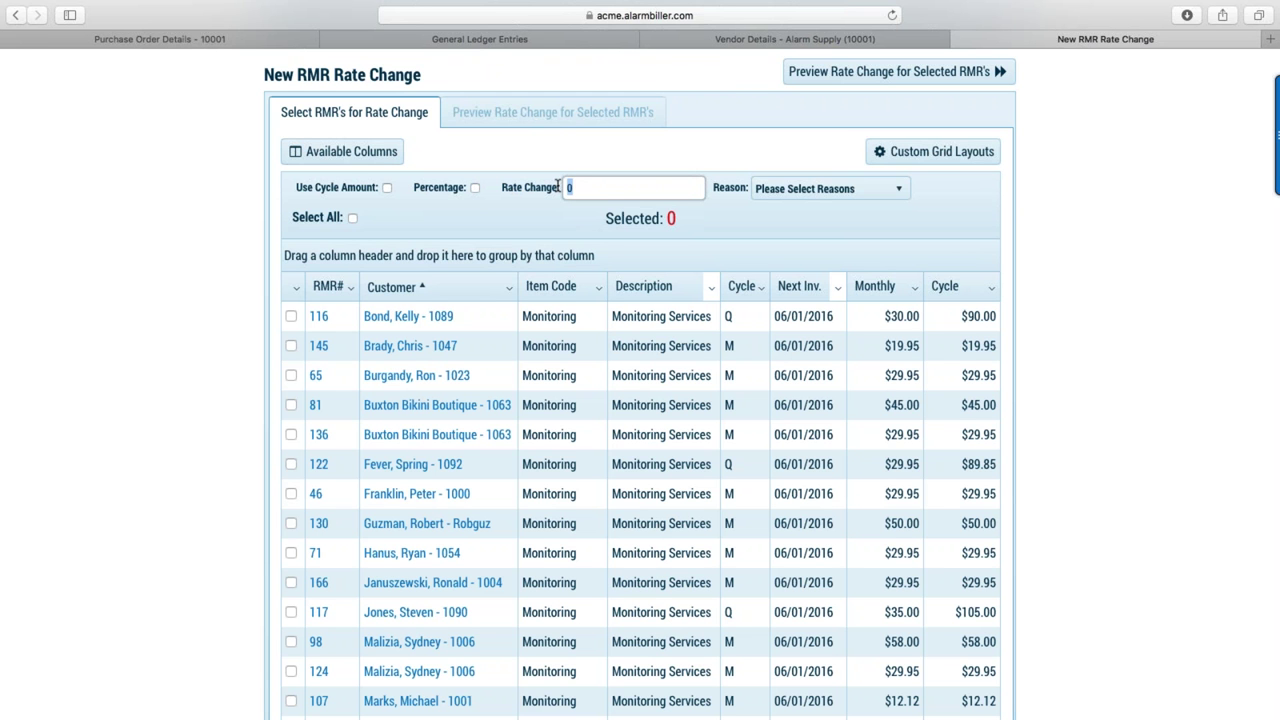
{"action": "type", "text": "1"}
{"action": "key", "text": "Tab"}
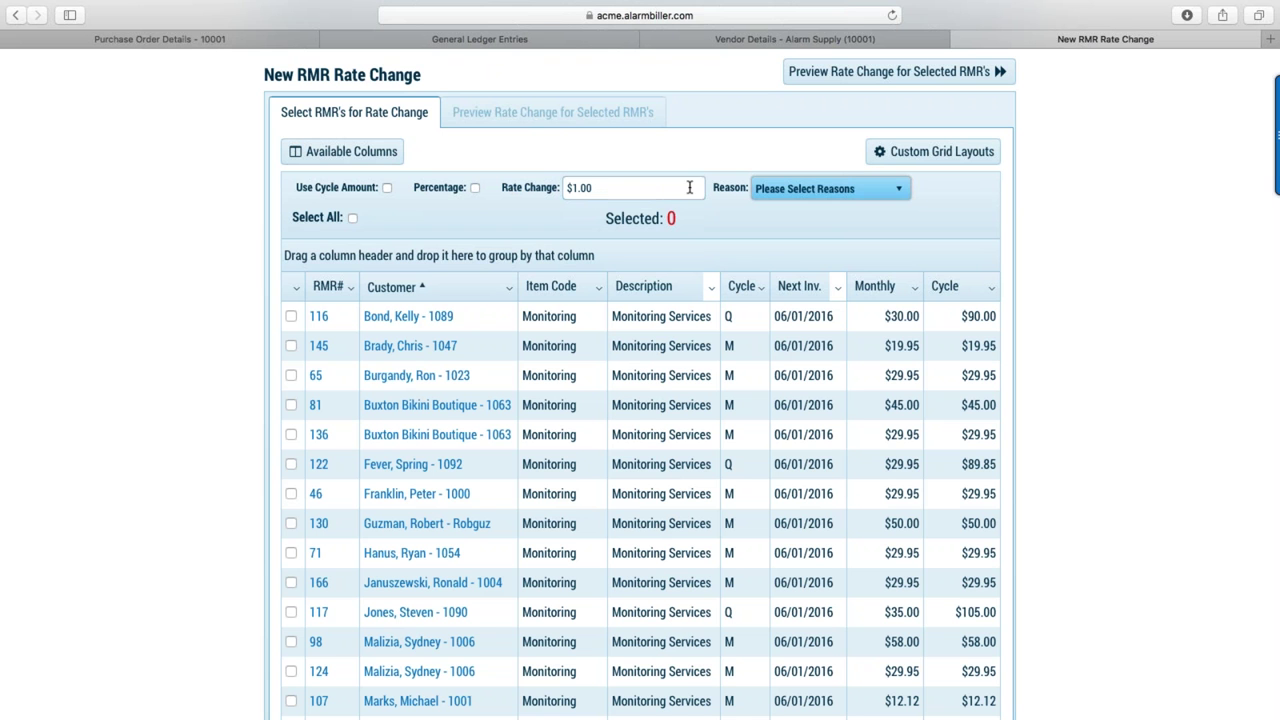
{"action": "left_click", "coordinate": [900, 190]}
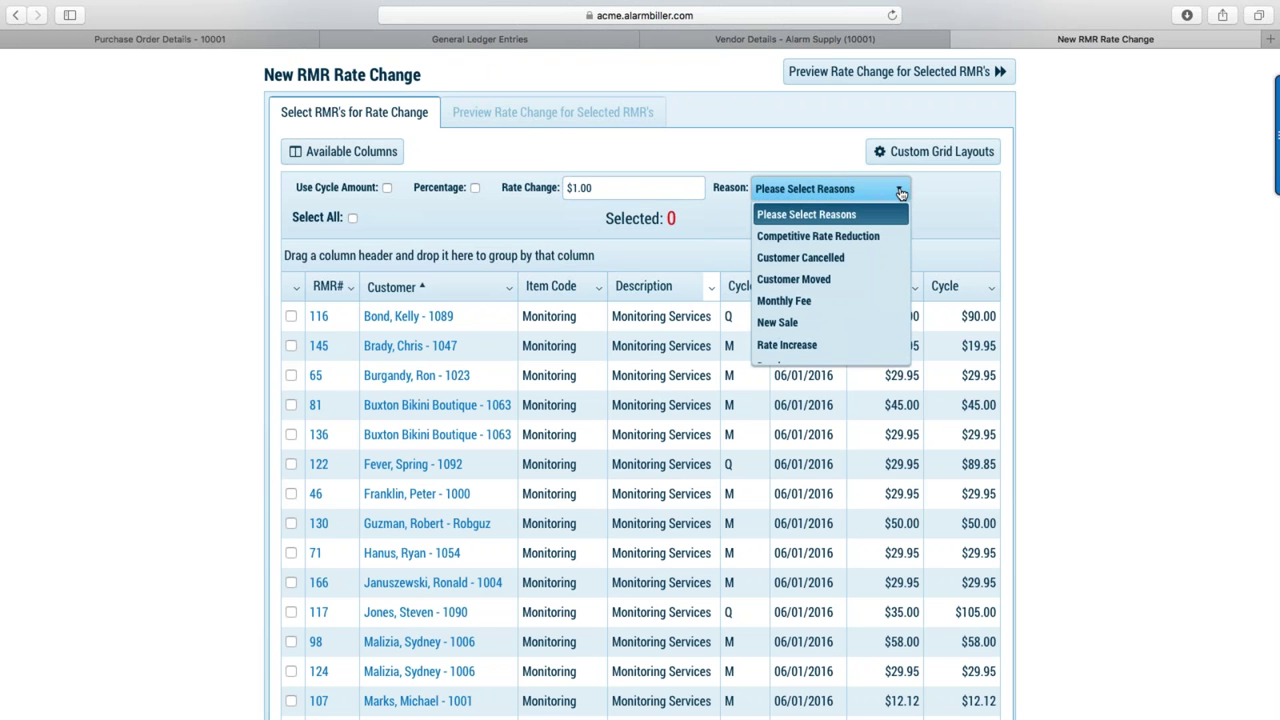
{"action": "left_click", "coordinate": [790, 344]}
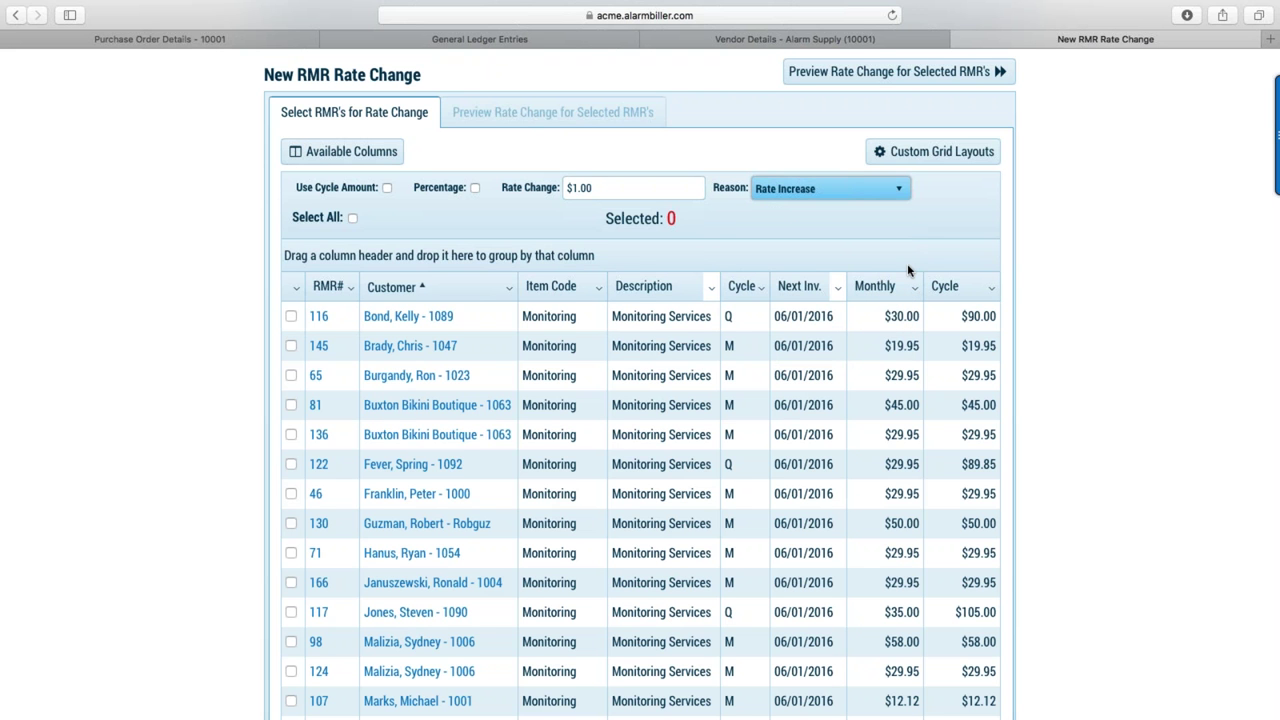
Select all the filtered RMRs for the rate change, and exclude RMR 46 from the selection.
{"action": "scroll", "coordinate": [615, 410], "scroll_direction": "down", "scroll_amount": 3}
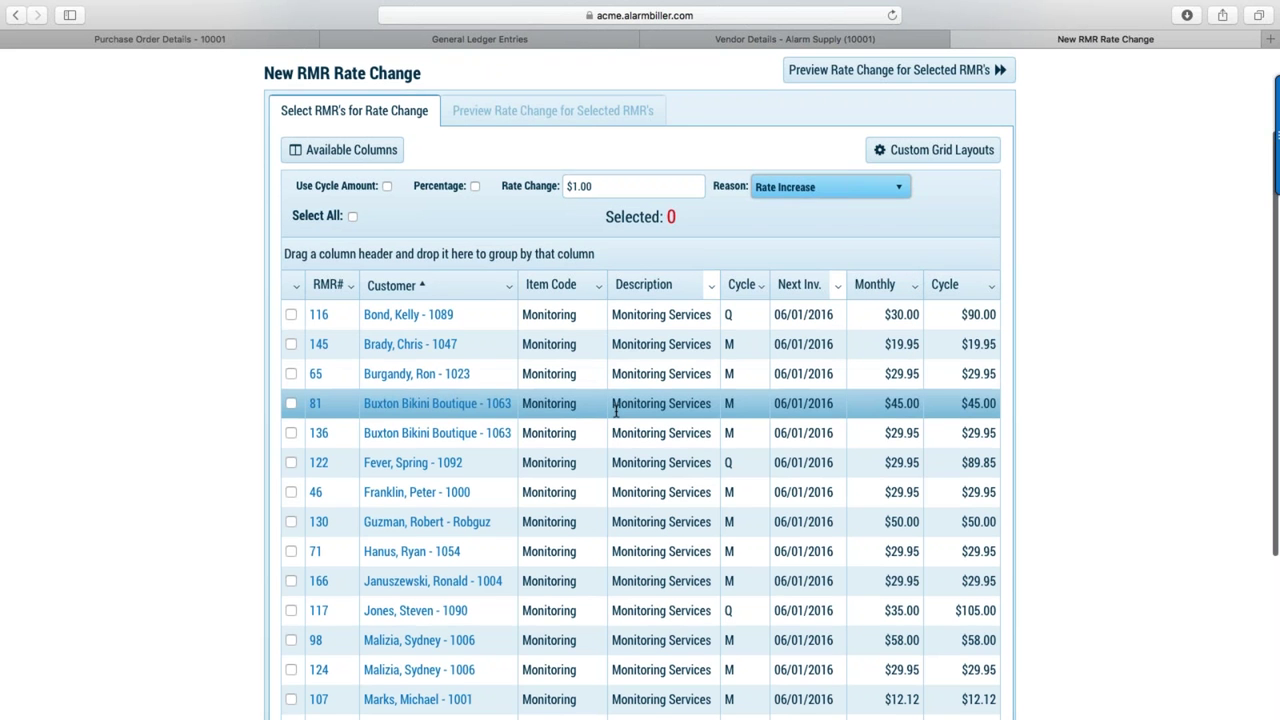
{"action": "scroll", "coordinate": [615, 410], "scroll_direction": "up", "scroll_amount": 4}
{"action": "left_click", "coordinate": [352, 280]}
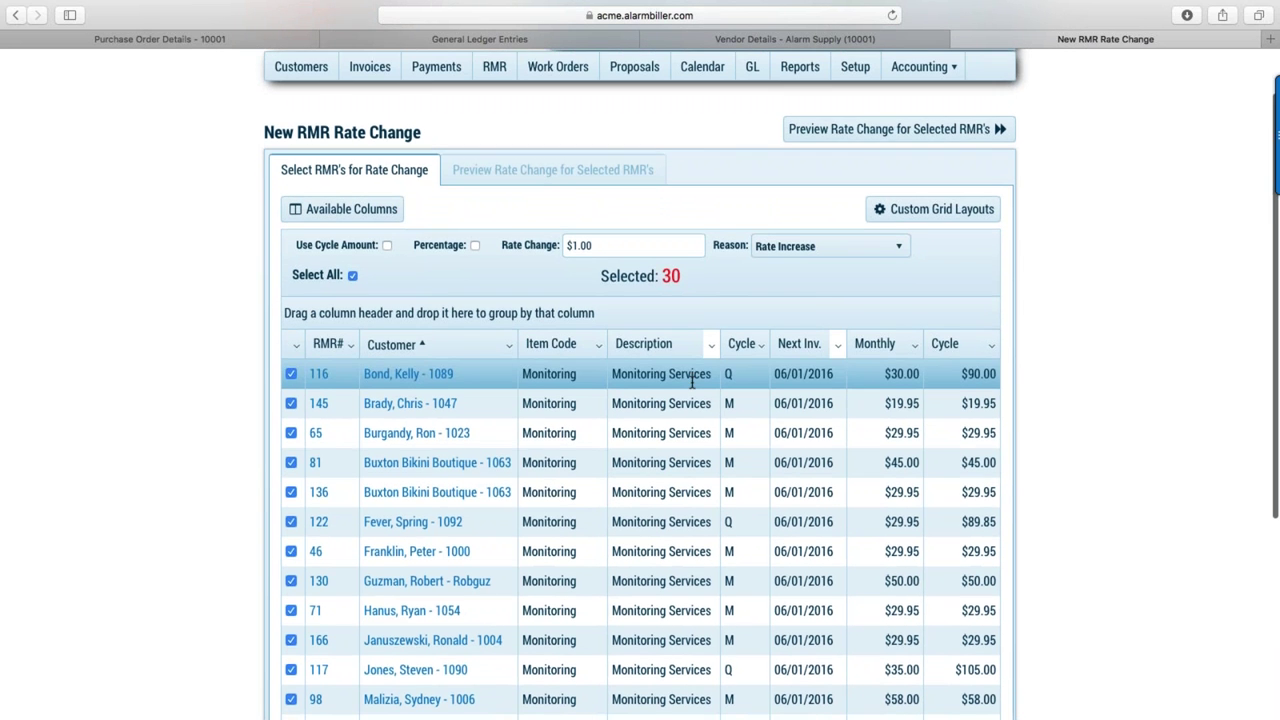
{"action": "scroll", "coordinate": [692, 380], "scroll_direction": "down", "scroll_amount": 5}
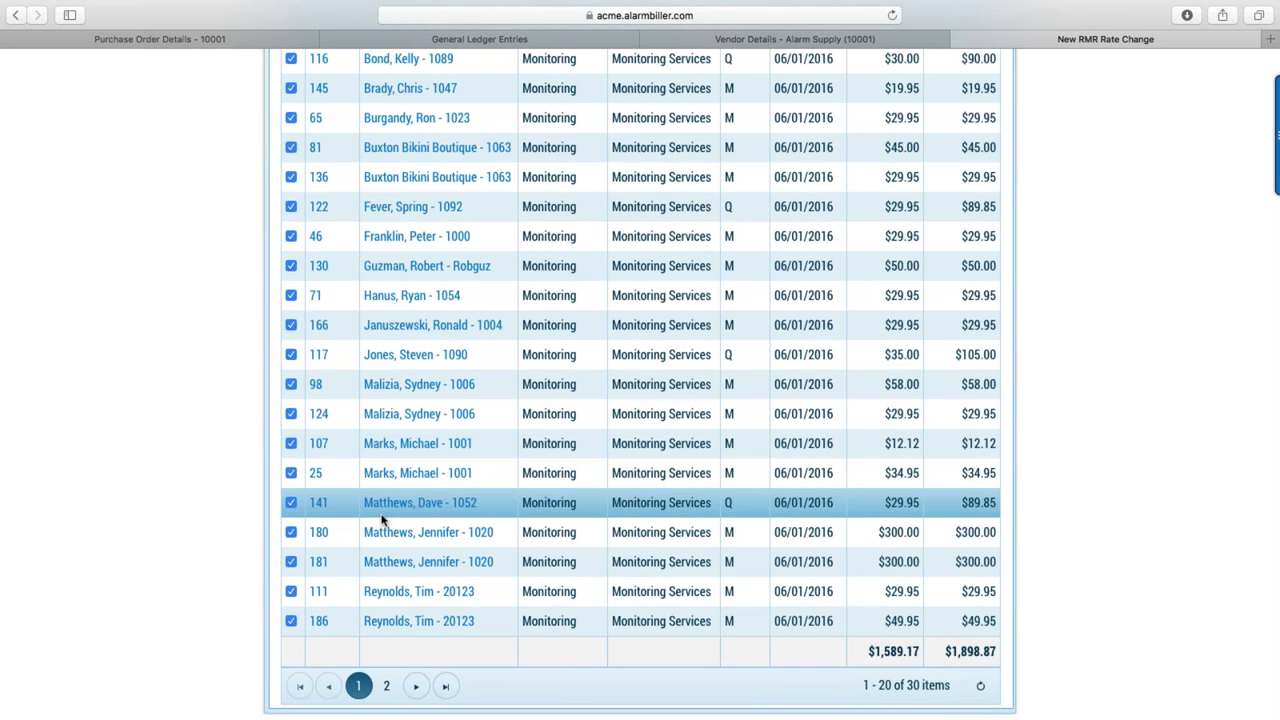
{"action": "scroll", "coordinate": [340, 420], "scroll_direction": "up", "scroll_amount": 2}
{"action": "left_click", "coordinate": [291, 325]}
{"action": "scroll", "coordinate": [386, 350], "scroll_direction": "up", "scroll_amount": 3}
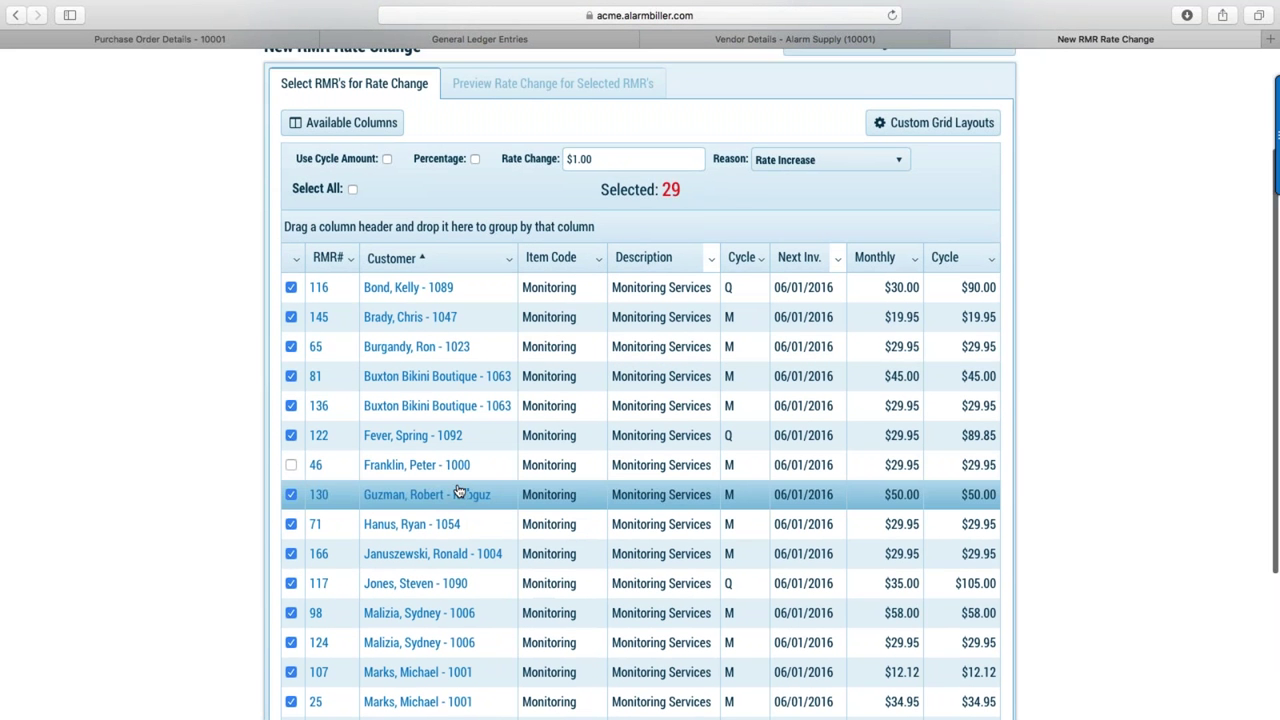
{"action": "scroll", "coordinate": [458, 490], "scroll_direction": "up", "scroll_amount": 3}
{"action": "scroll", "coordinate": [458, 490], "scroll_direction": "down", "scroll_amount": 4}
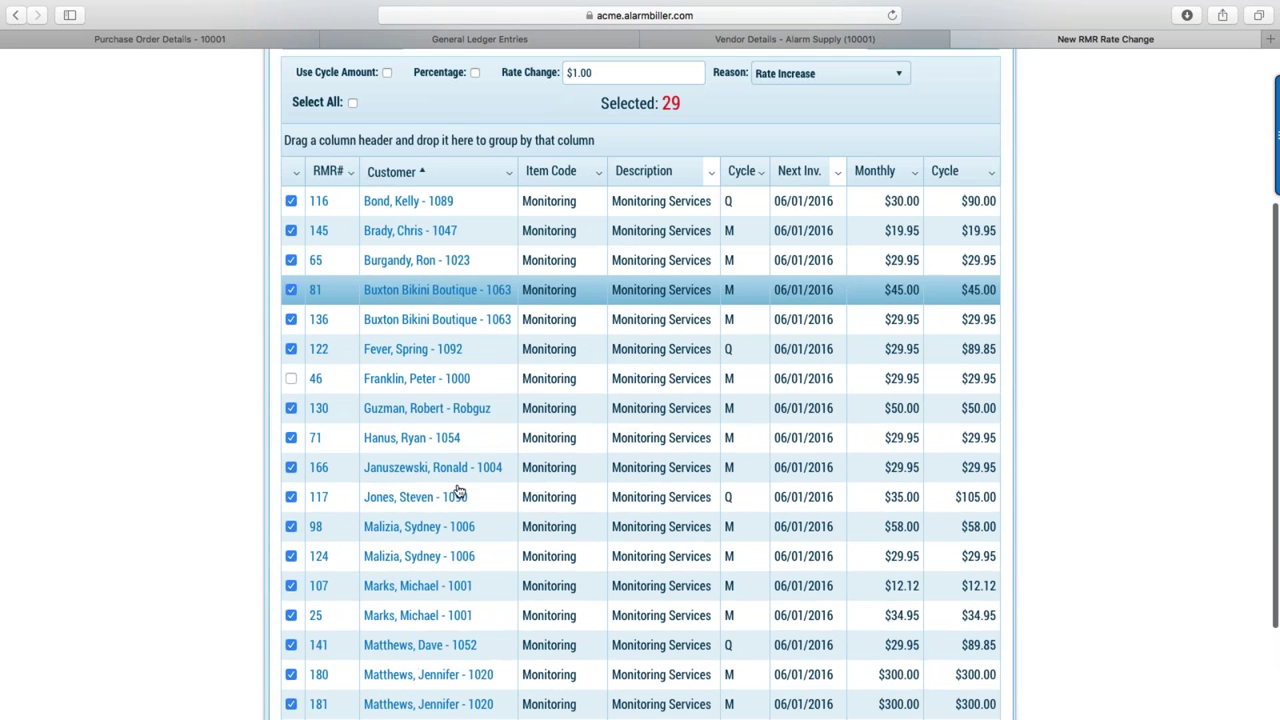
{"action": "scroll", "coordinate": [458, 490], "scroll_direction": "up", "scroll_amount": 2}
{"action": "scroll", "coordinate": [458, 481], "scroll_direction": "up", "scroll_amount": 2}
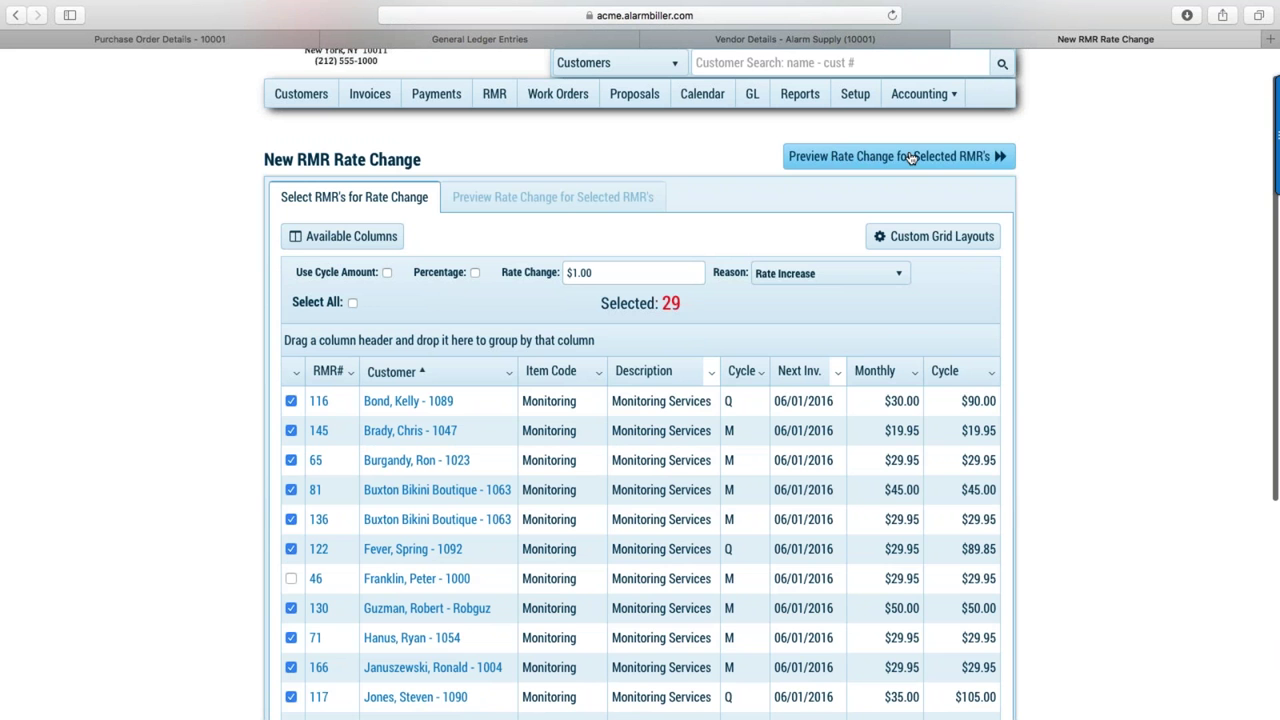
Preview the rate change for the selected RMRs, and compare the old and new amounts and their totals.
{"action": "left_click", "coordinate": [928, 158]}
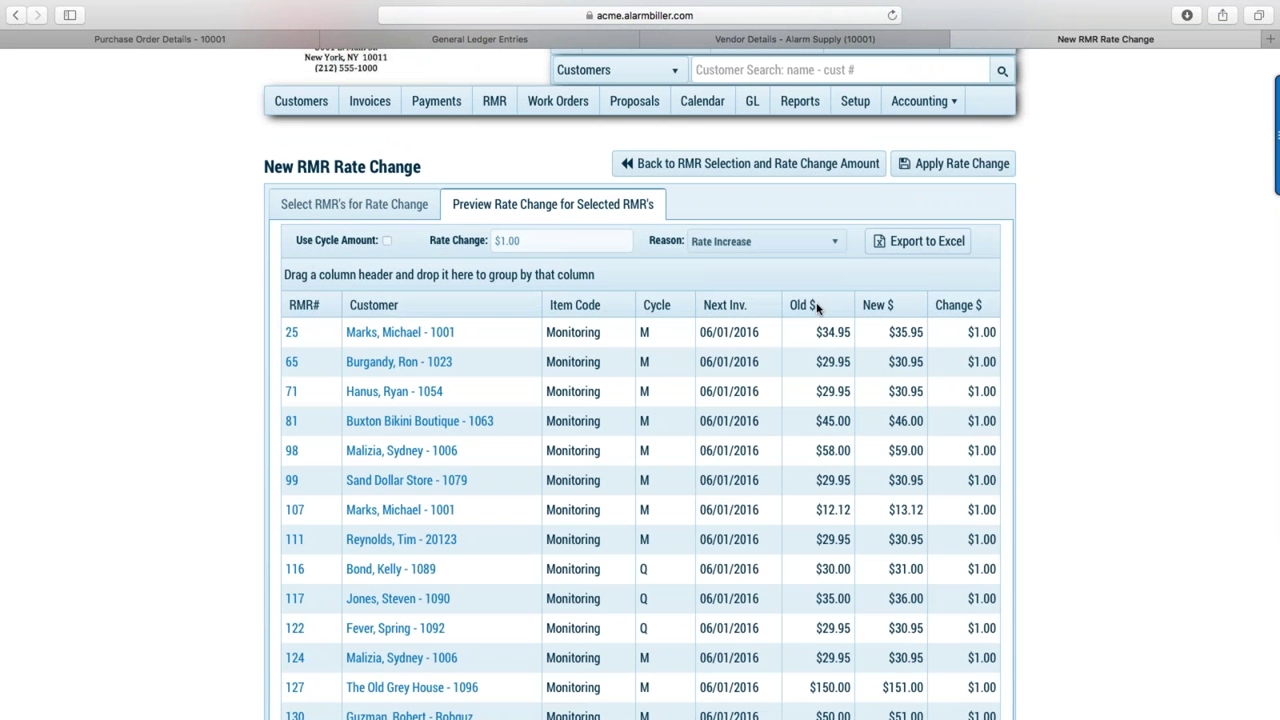
{"action": "scroll", "coordinate": [590, 332], "scroll_direction": "down", "scroll_amount": 5}
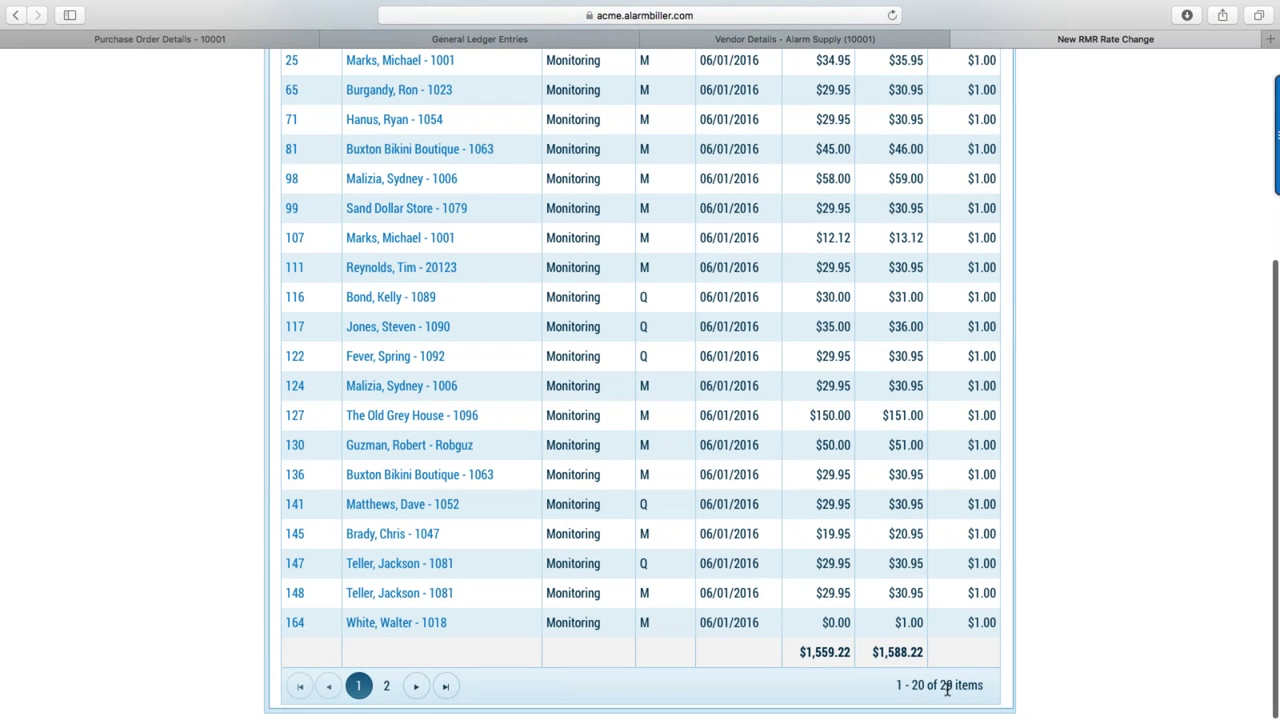
{"action": "scroll", "coordinate": [760, 540], "scroll_direction": "up", "scroll_amount": 1}
{"action": "scroll", "coordinate": [388, 280], "scroll_direction": "up", "scroll_amount": 4}
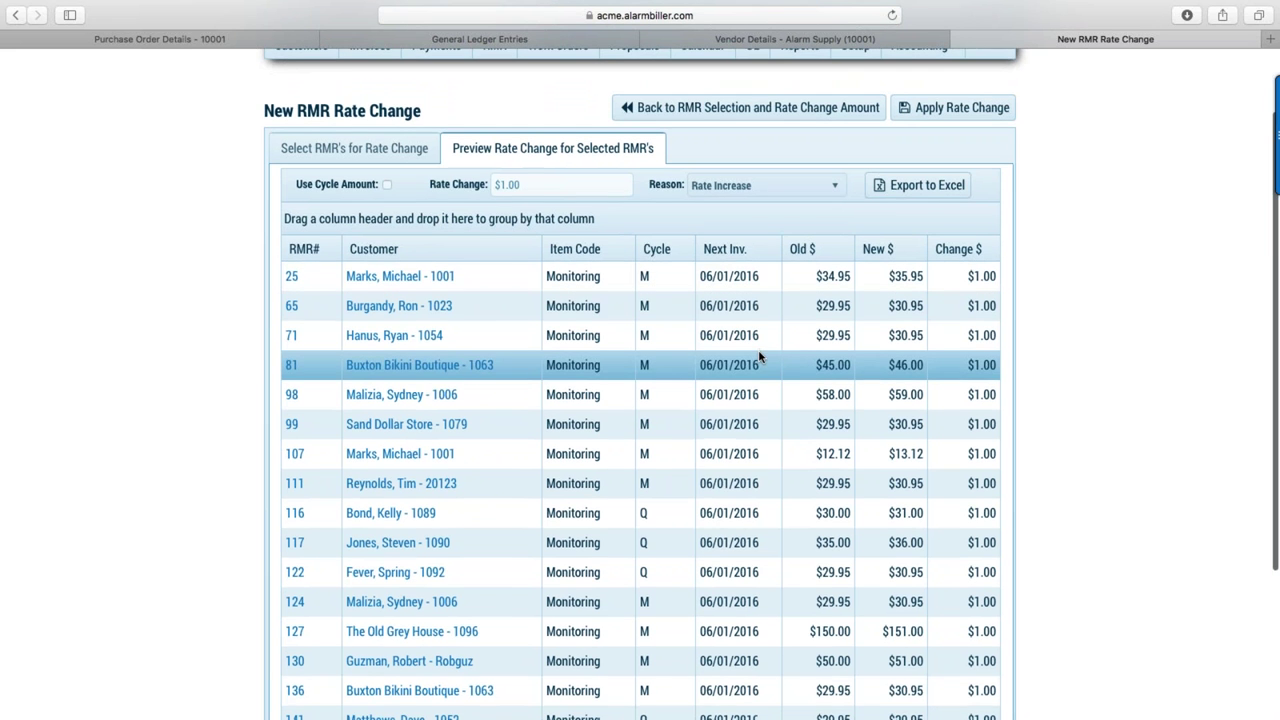
{"action": "scroll", "coordinate": [760, 357], "scroll_direction": "down", "scroll_amount": 3}
{"action": "scroll", "coordinate": [760, 354], "scroll_direction": "up", "scroll_amount": 5}
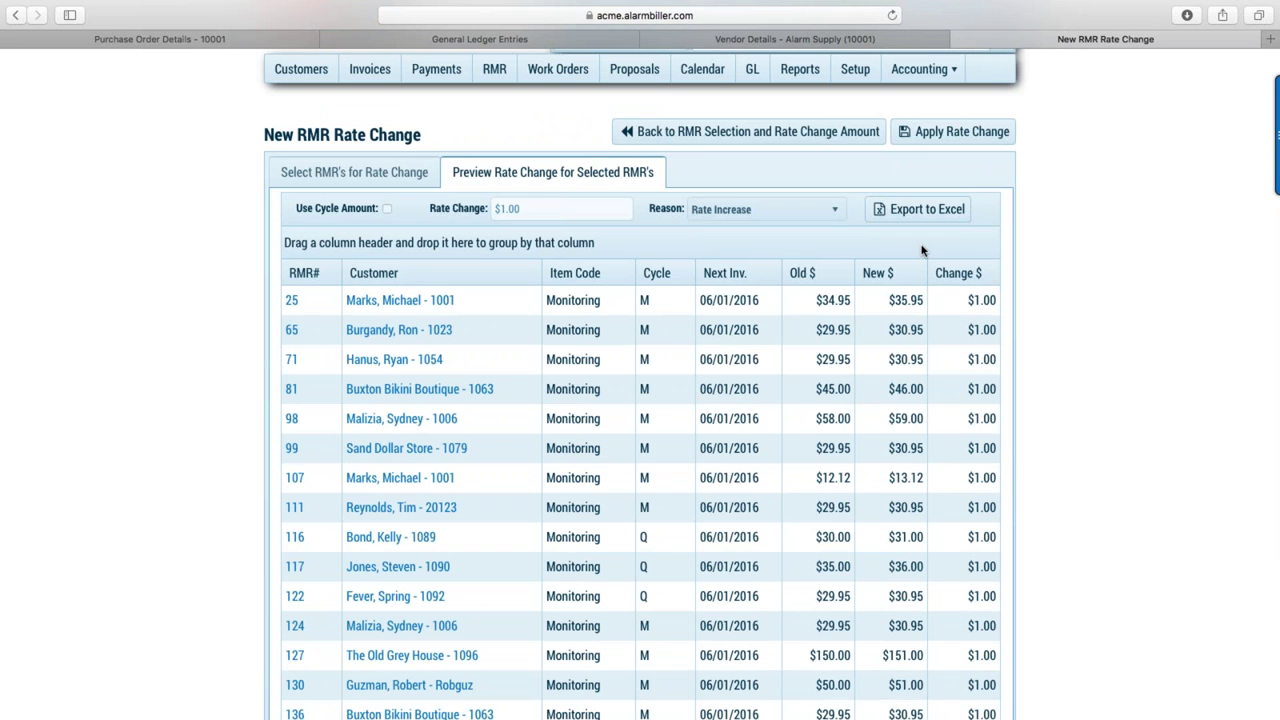
Go back to the RMR selection to review it, and reopen the rate change preview.
{"action": "left_click", "coordinate": [786, 140]}
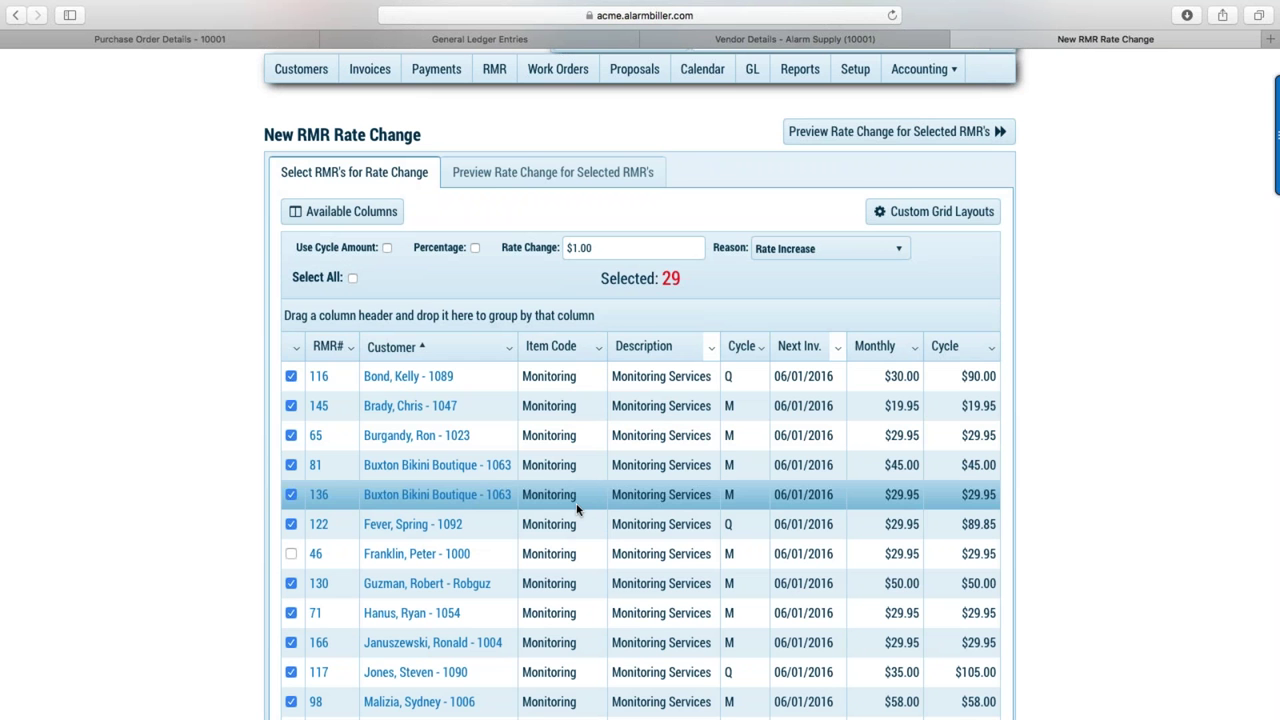
{"action": "left_click", "coordinate": [886, 132]}
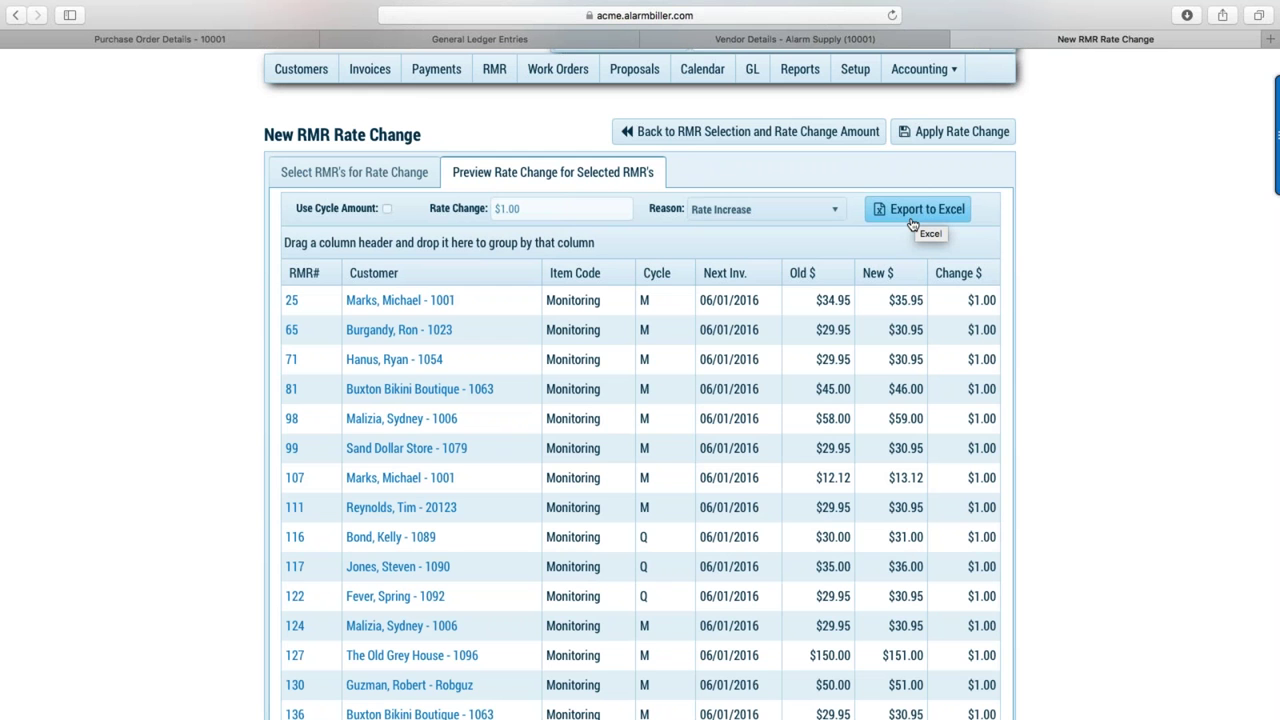
{"action": "left_click", "coordinate": [786, 335]}
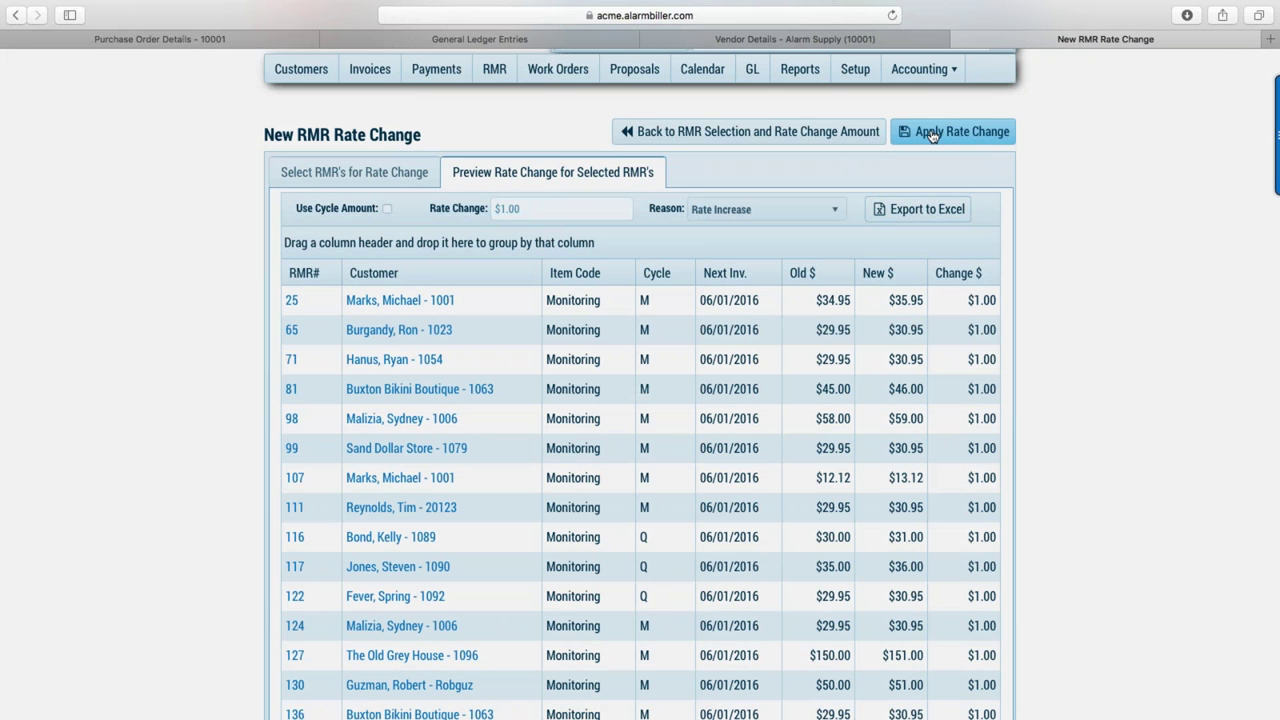
Apply the previewed rate change to the selected RMRs, and open the RMR Rate Change History.
{"action": "left_click", "coordinate": [932, 136]}
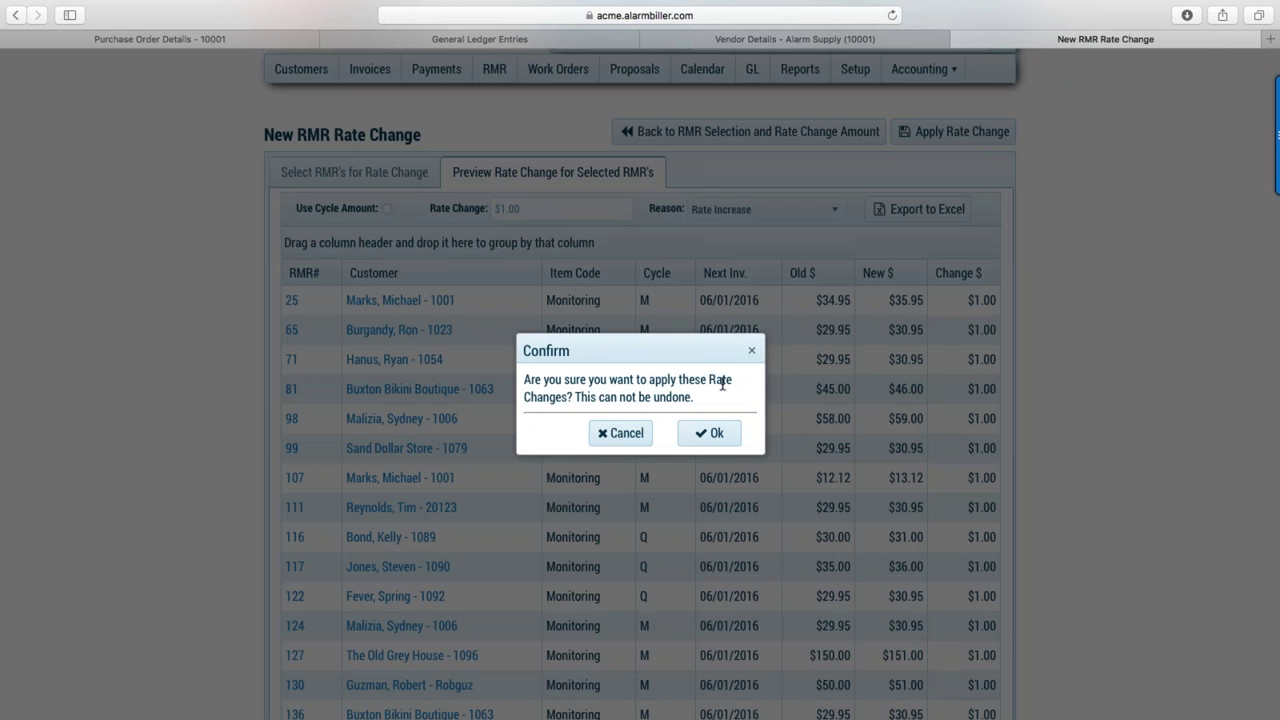
{"action": "left_click", "coordinate": [716, 432]}
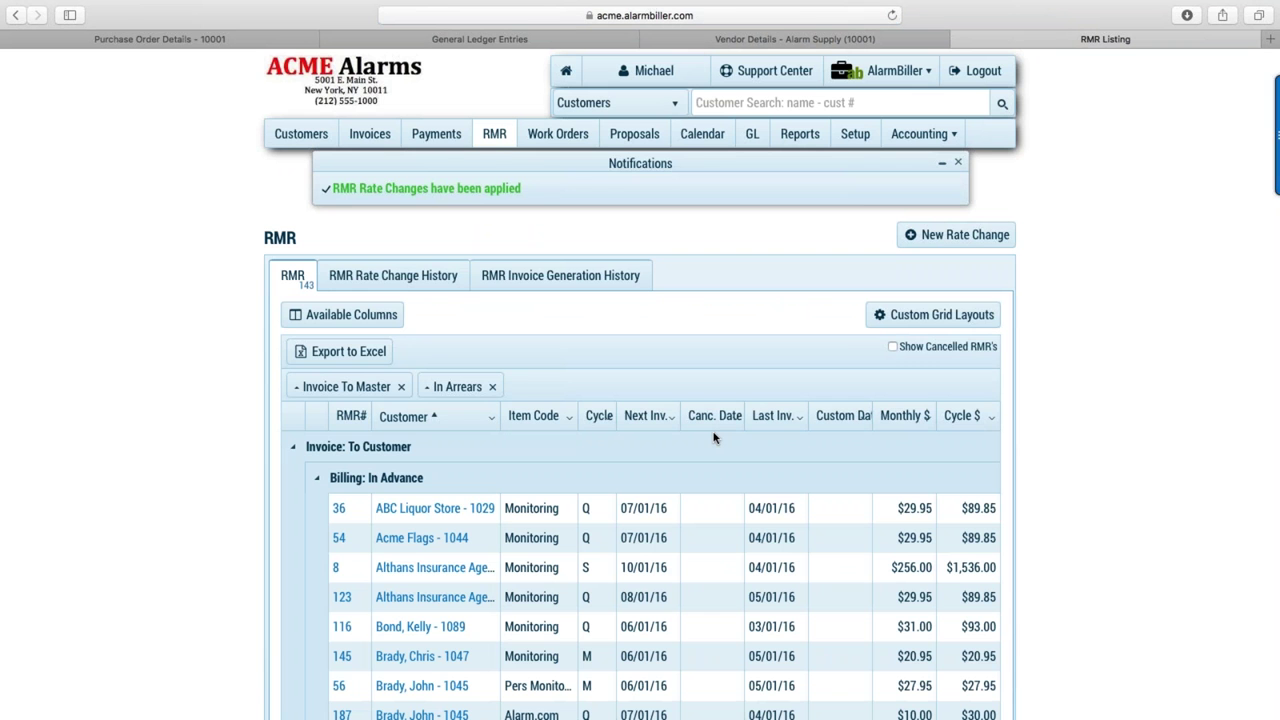
{"action": "left_click", "coordinate": [424, 283]}
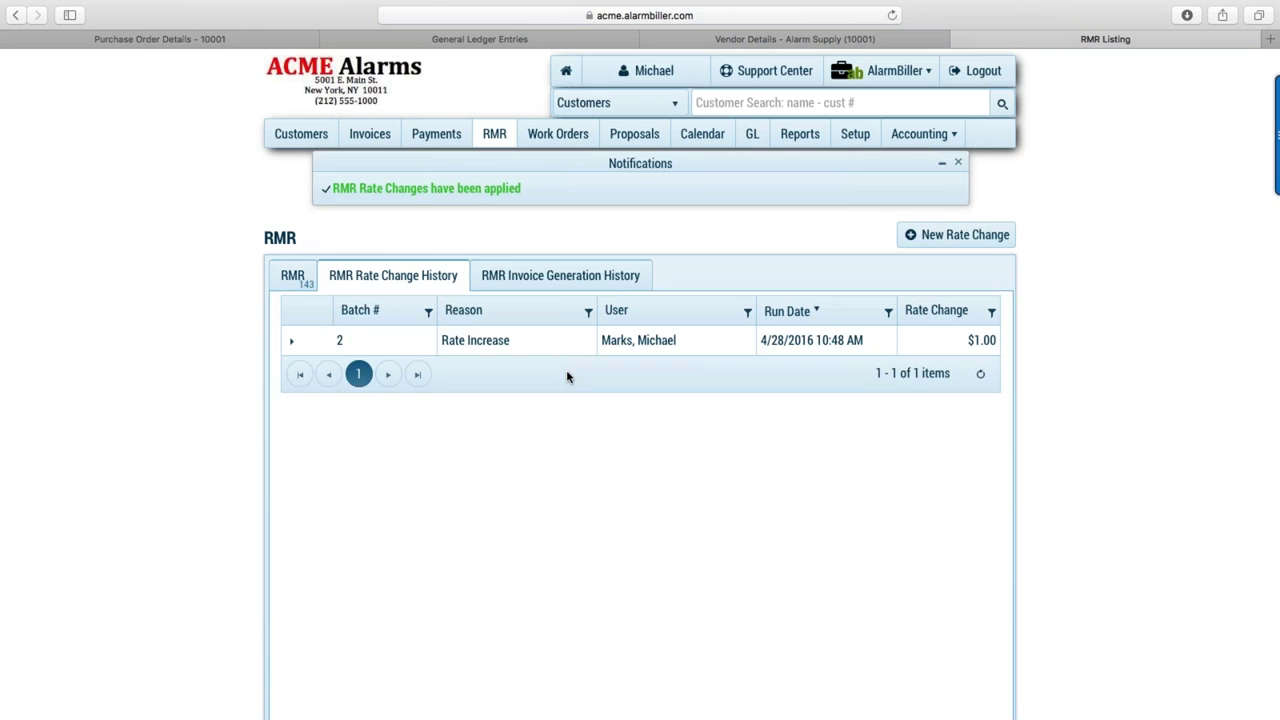